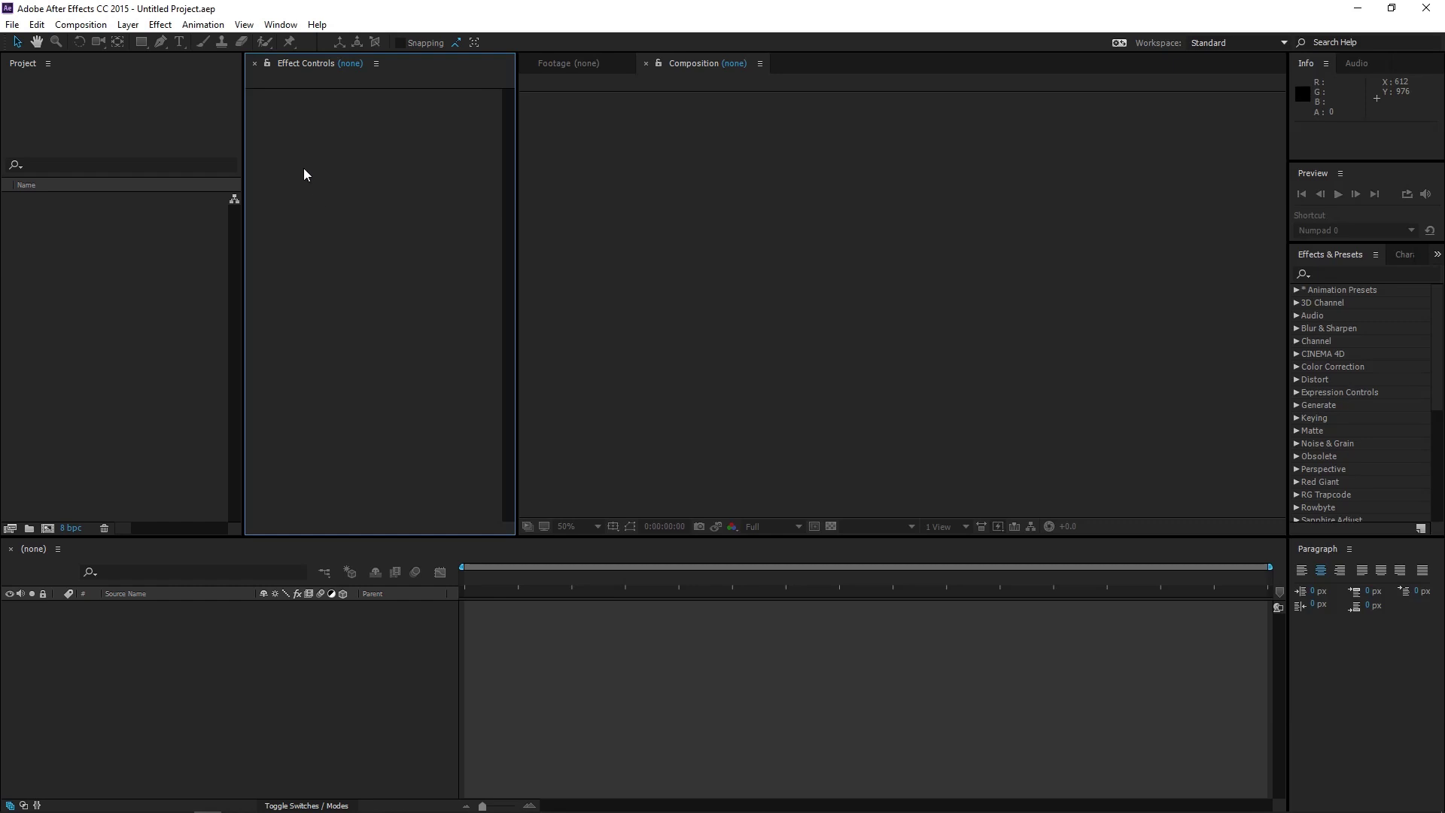
Step: Create a new composition named Flame at 1920×1080, 30 fps, 20 seconds long
click(81, 24)
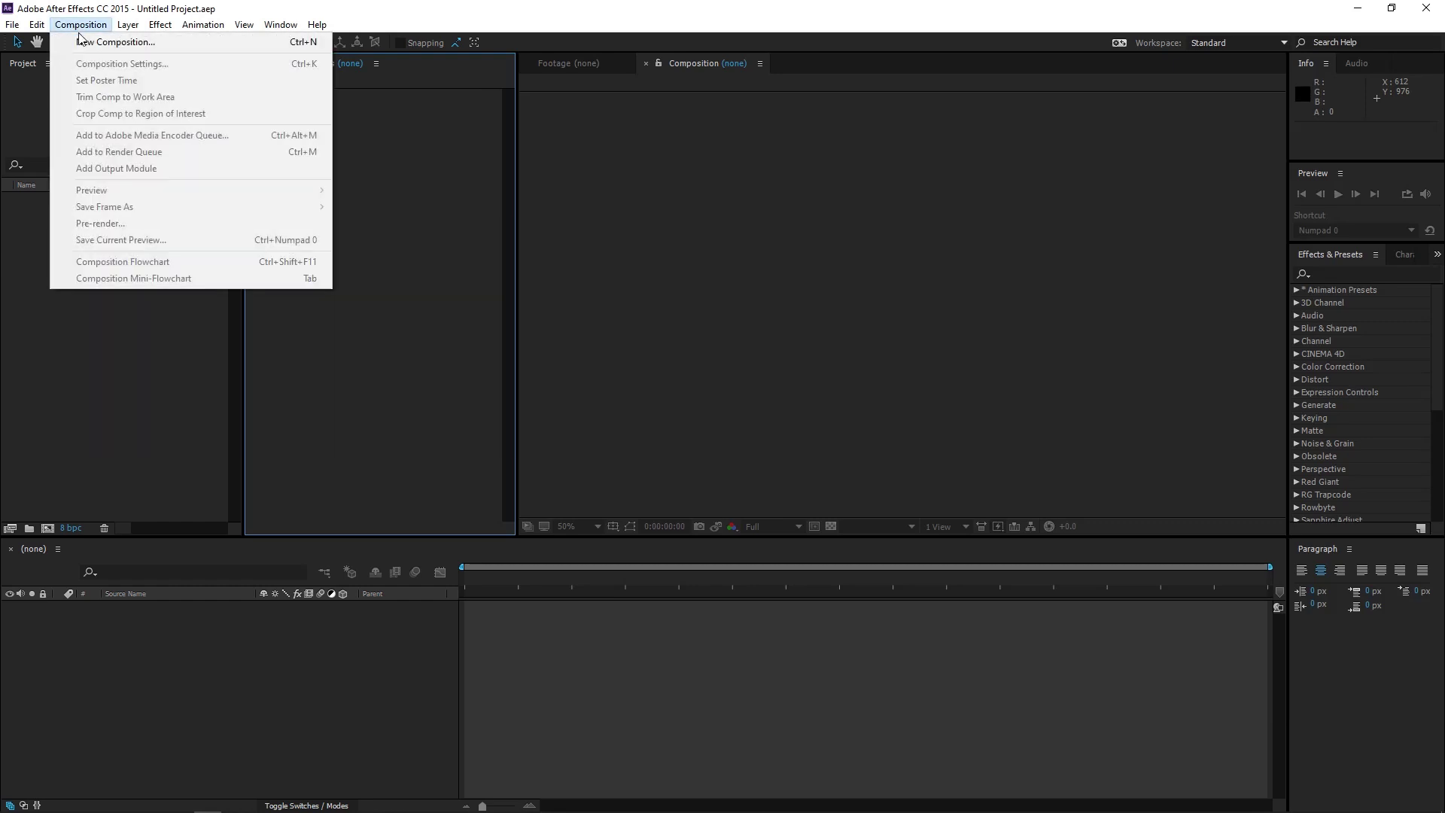
click(84, 41)
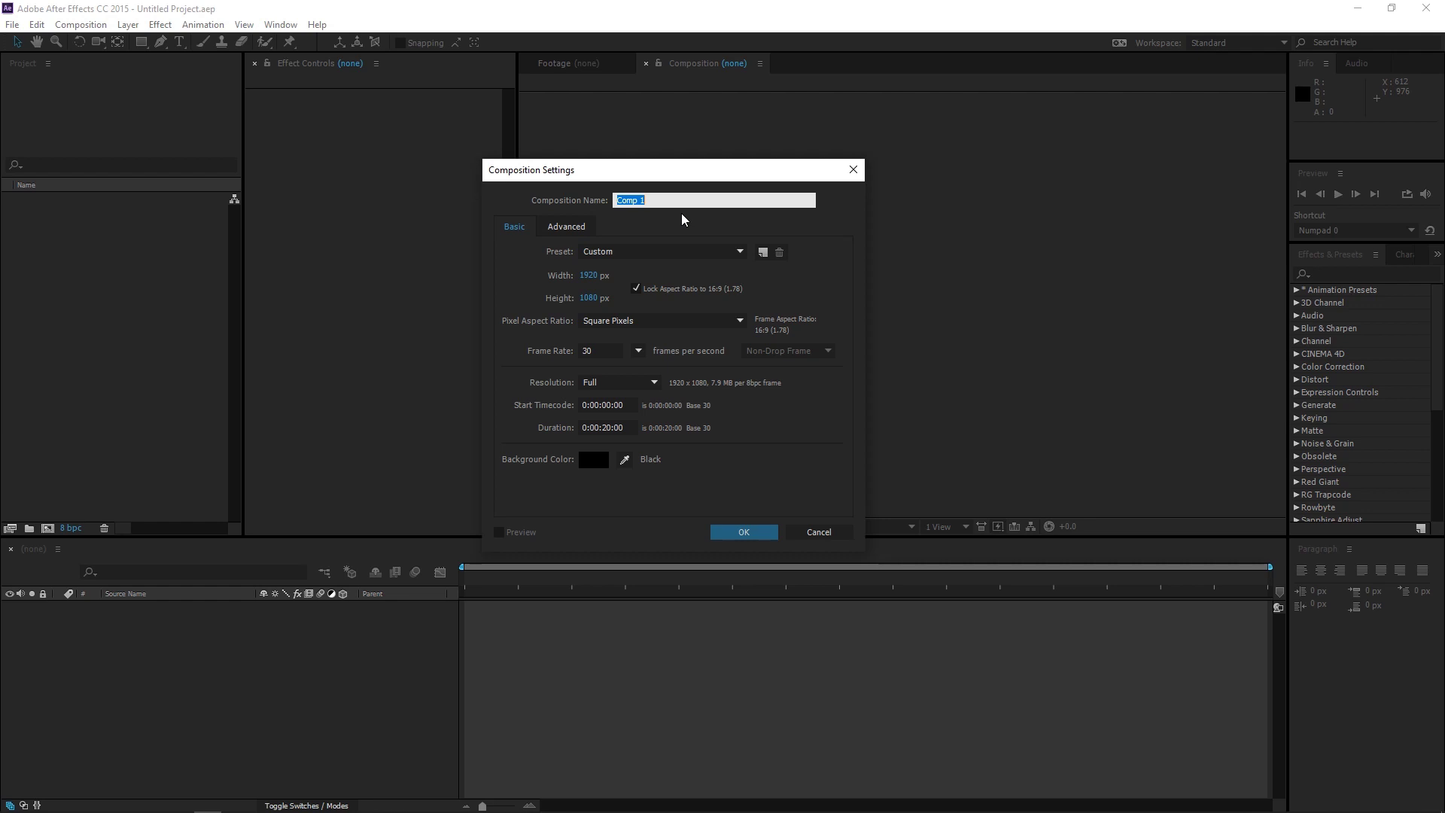
text(Flame)
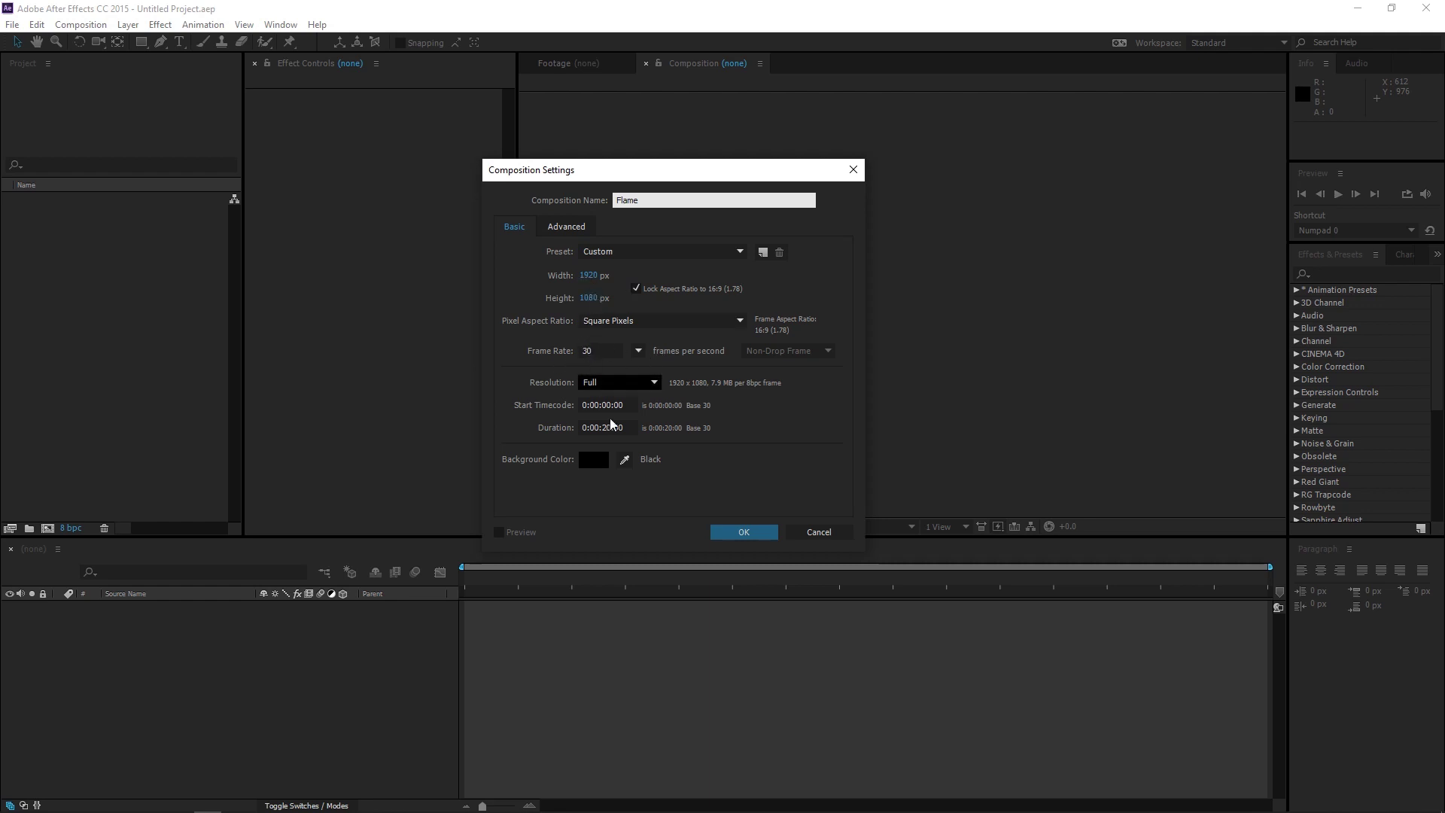
click(743, 532)
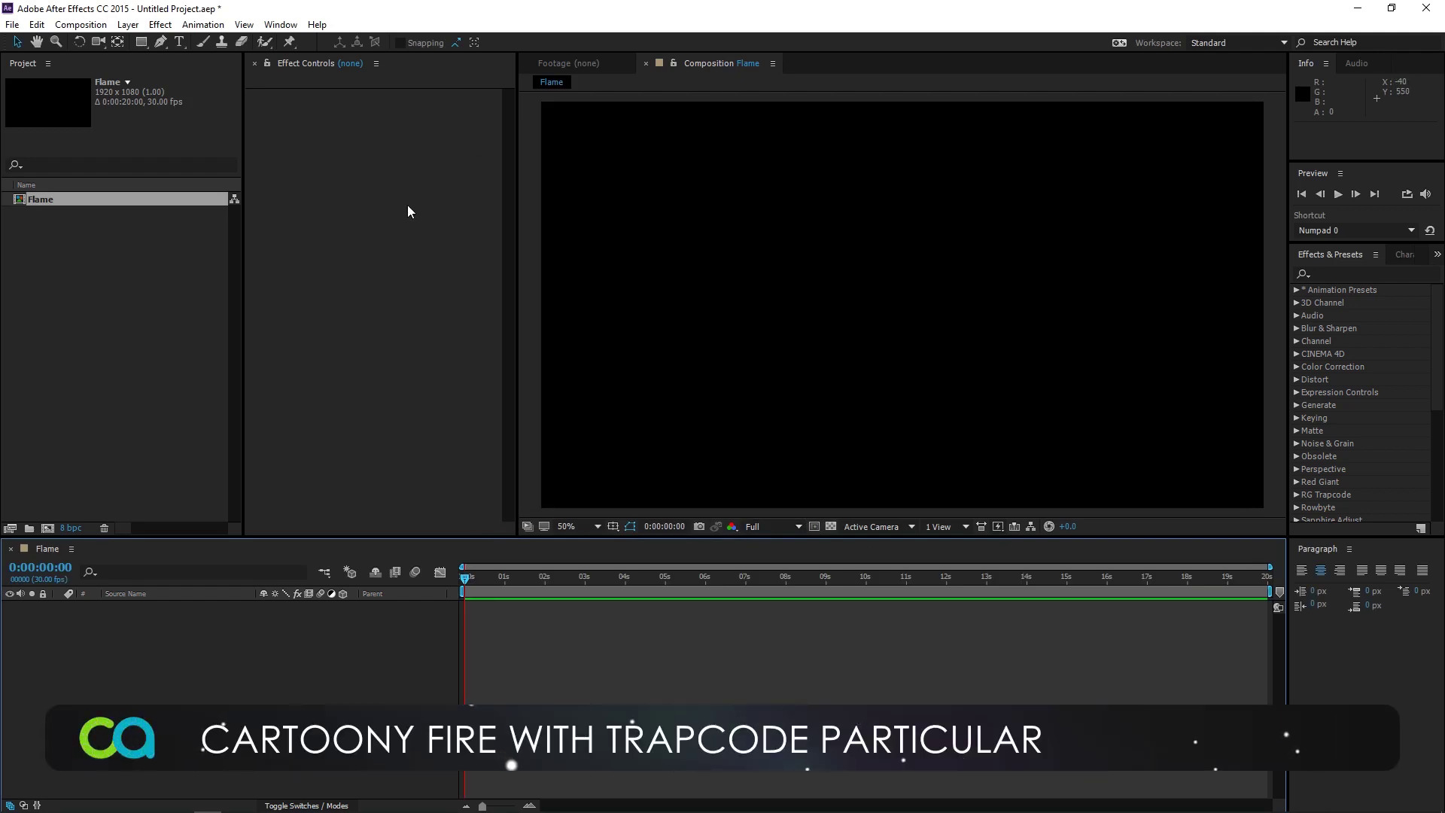
Step: Add a black solid layer and apply the Particular effect to it
key(ctrl+y)
key(Return)
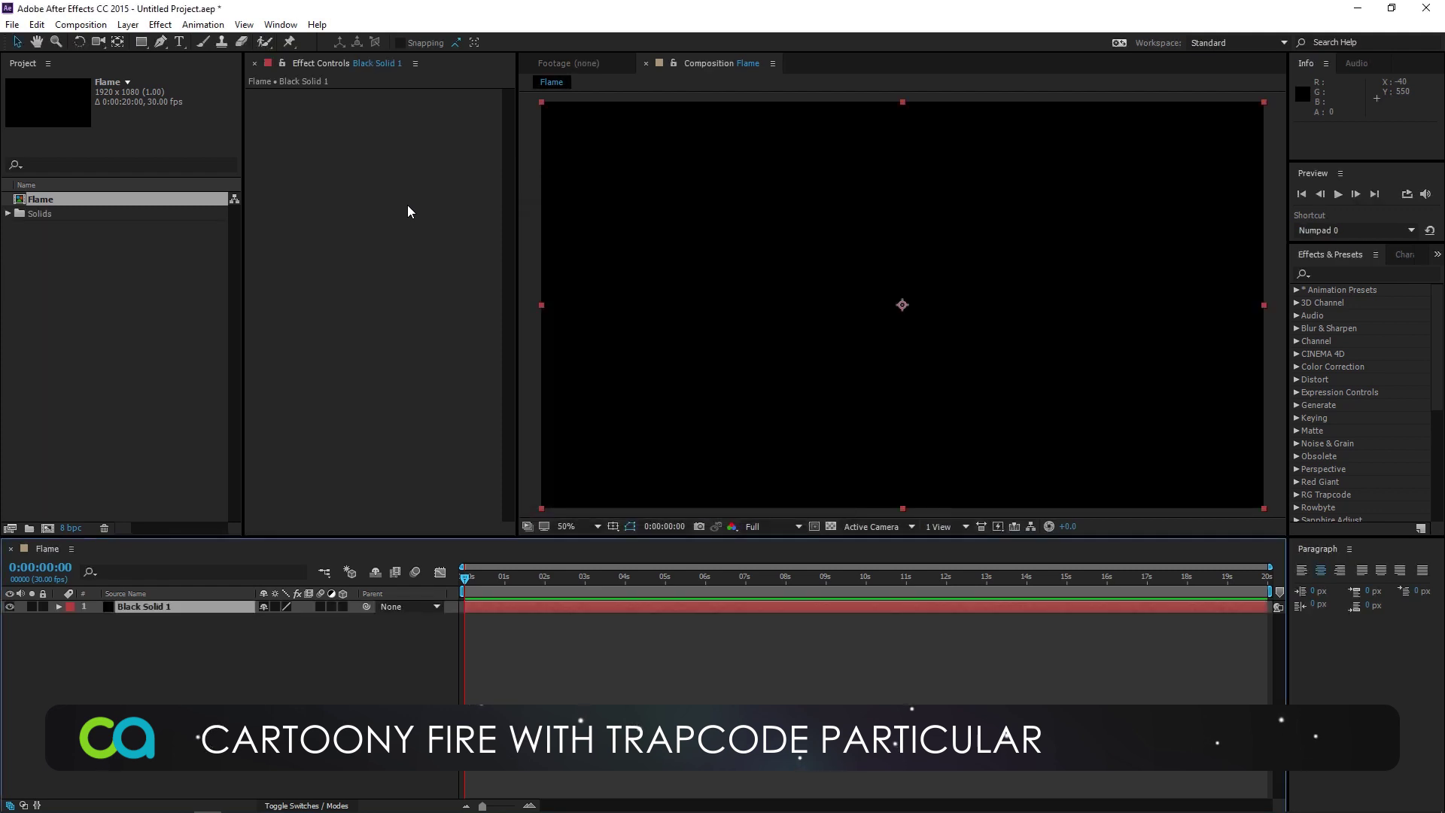
click(1310, 274)
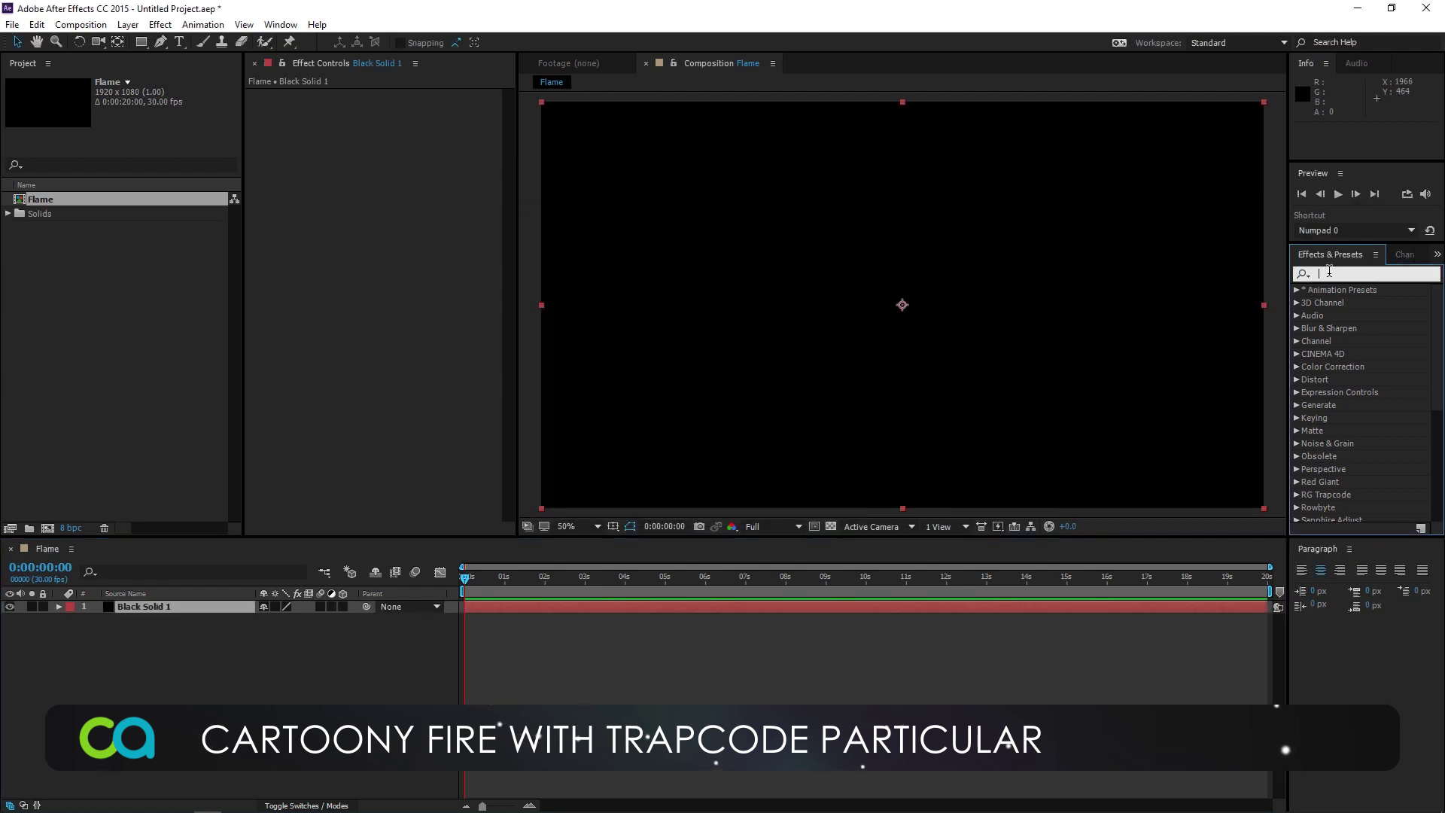
text(particula)
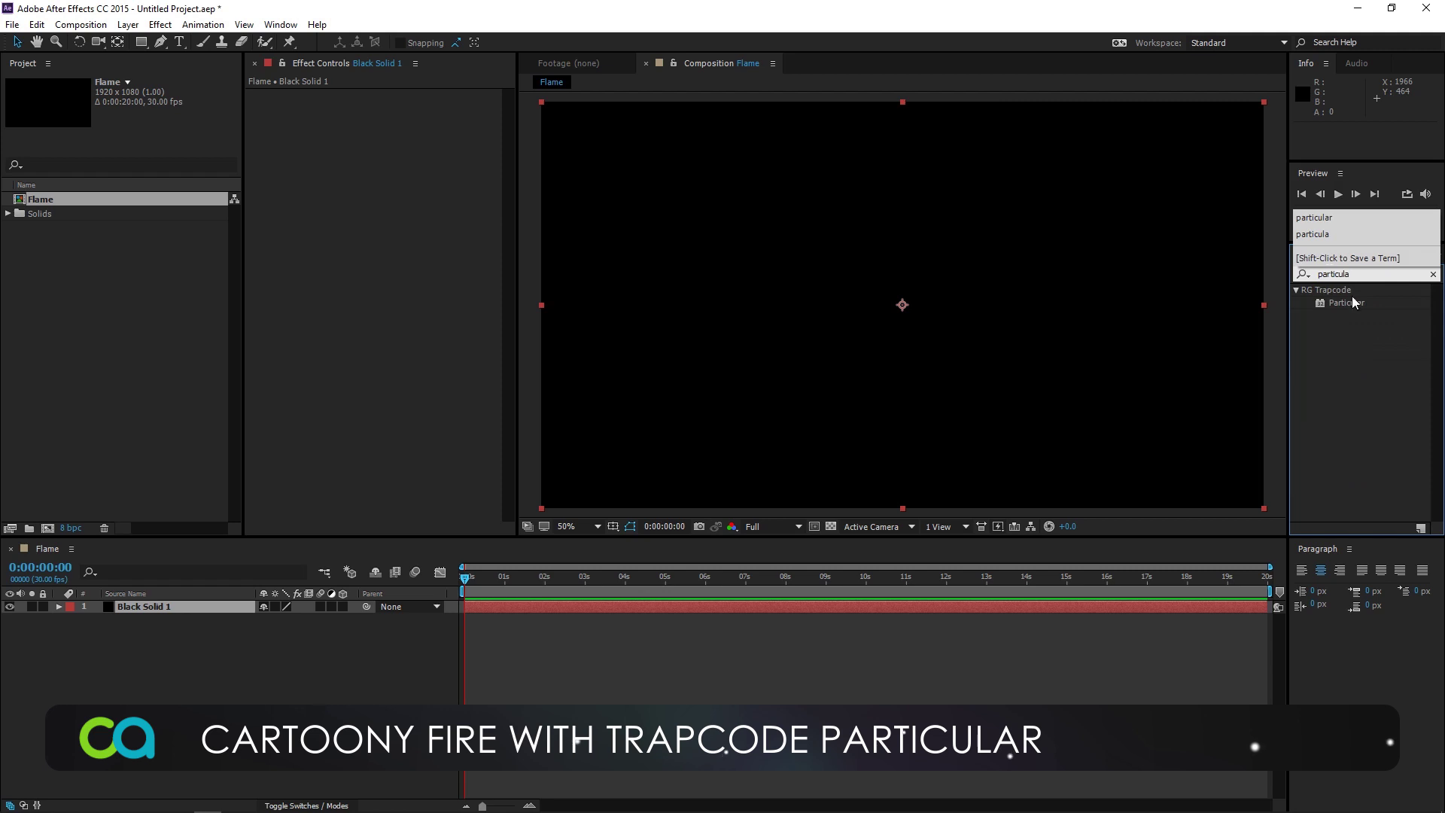
double_click(1347, 303)
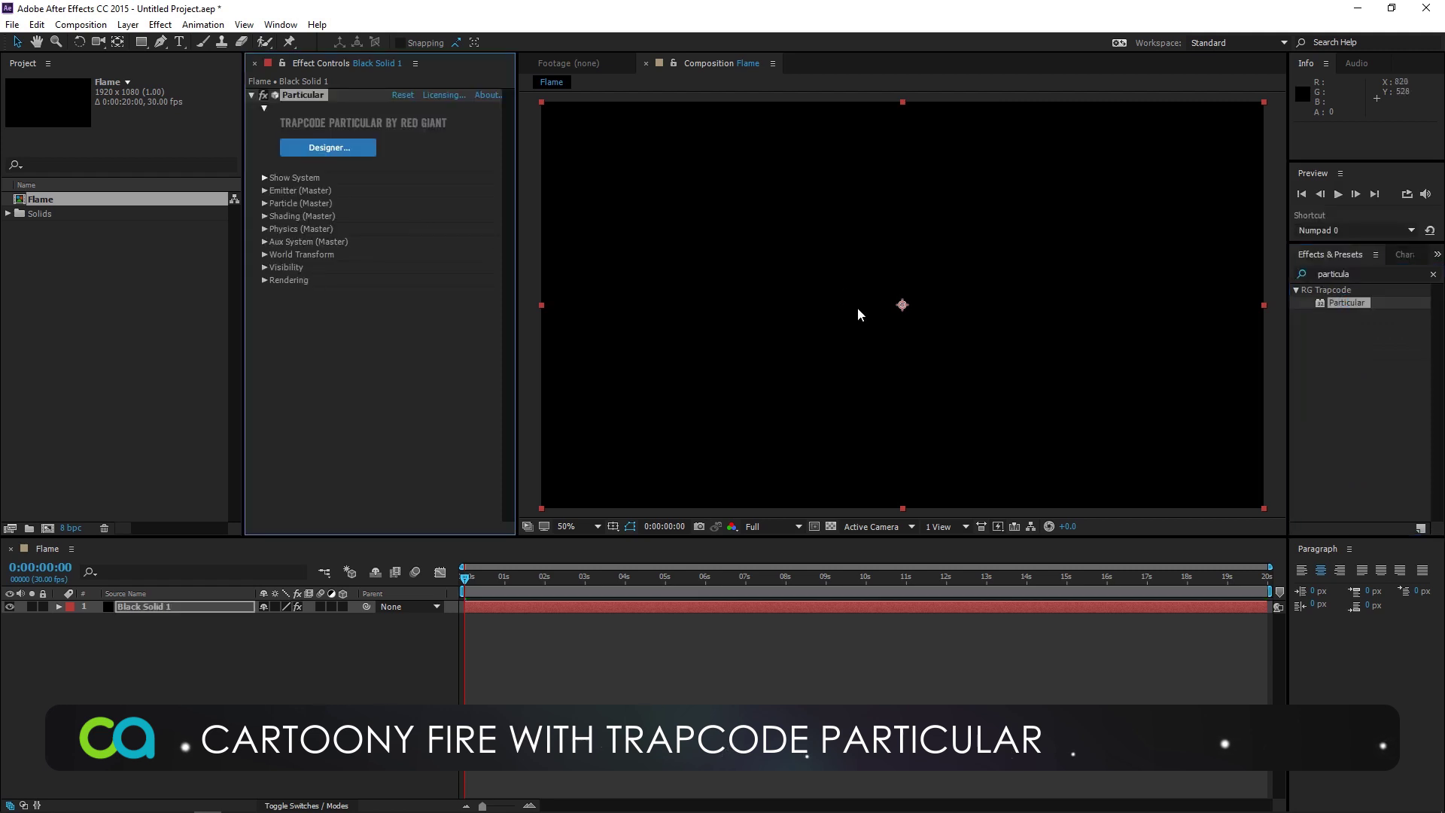
drag(501, 577, 618, 582)
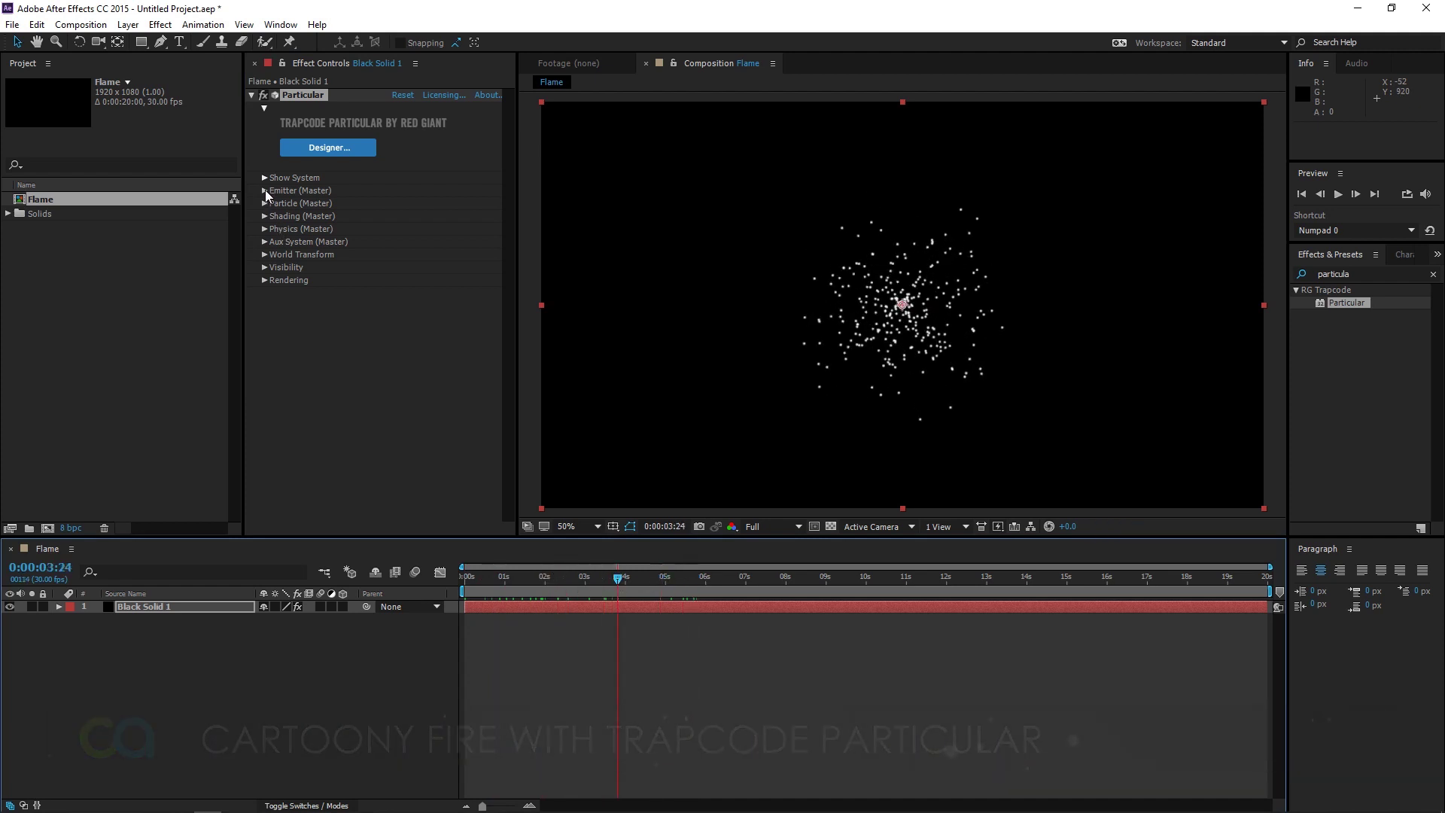
Step: Set the emitter's Particles/sec to 600
click(265, 190)
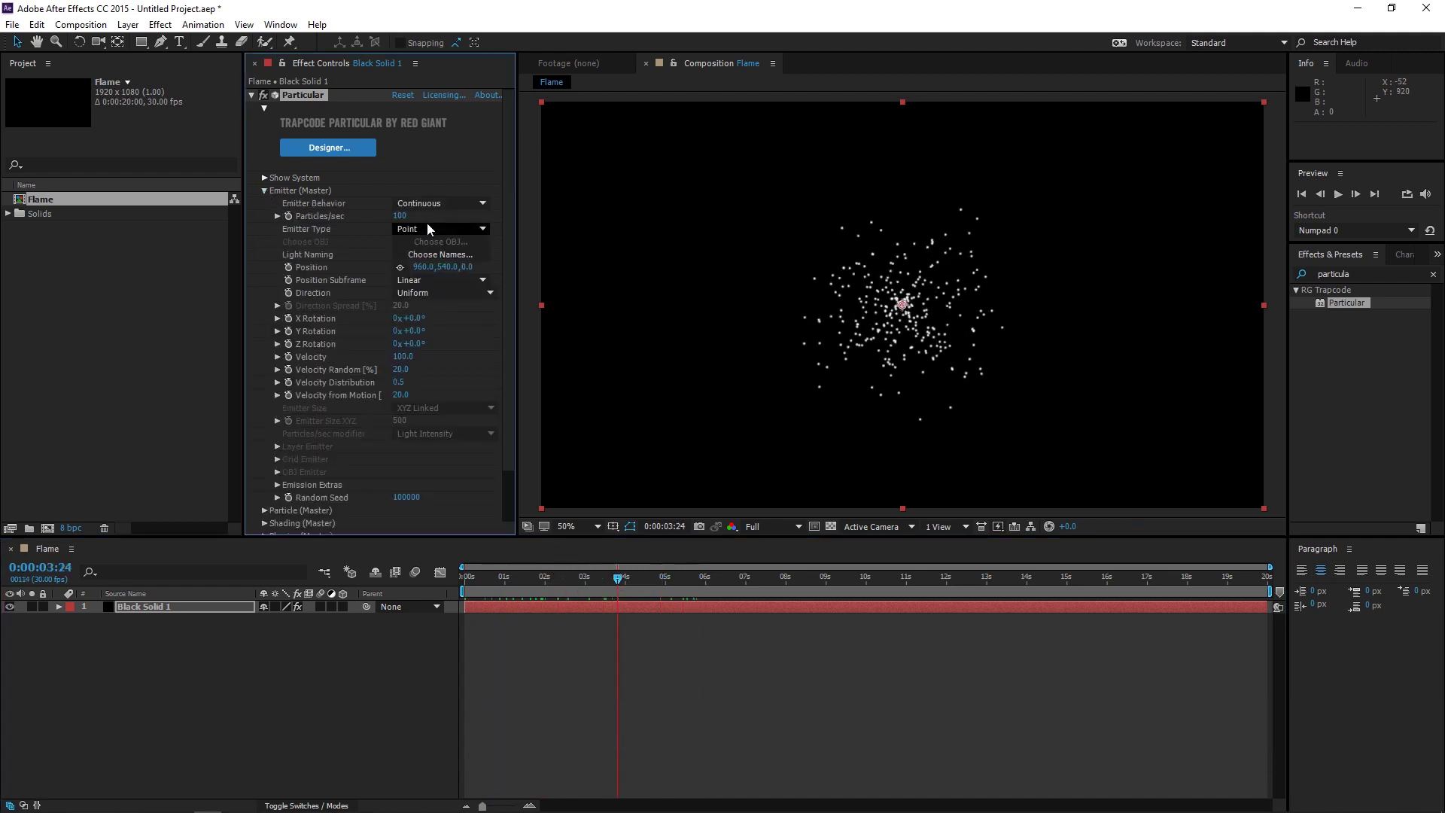
click(402, 216)
text(60)
key(Return)
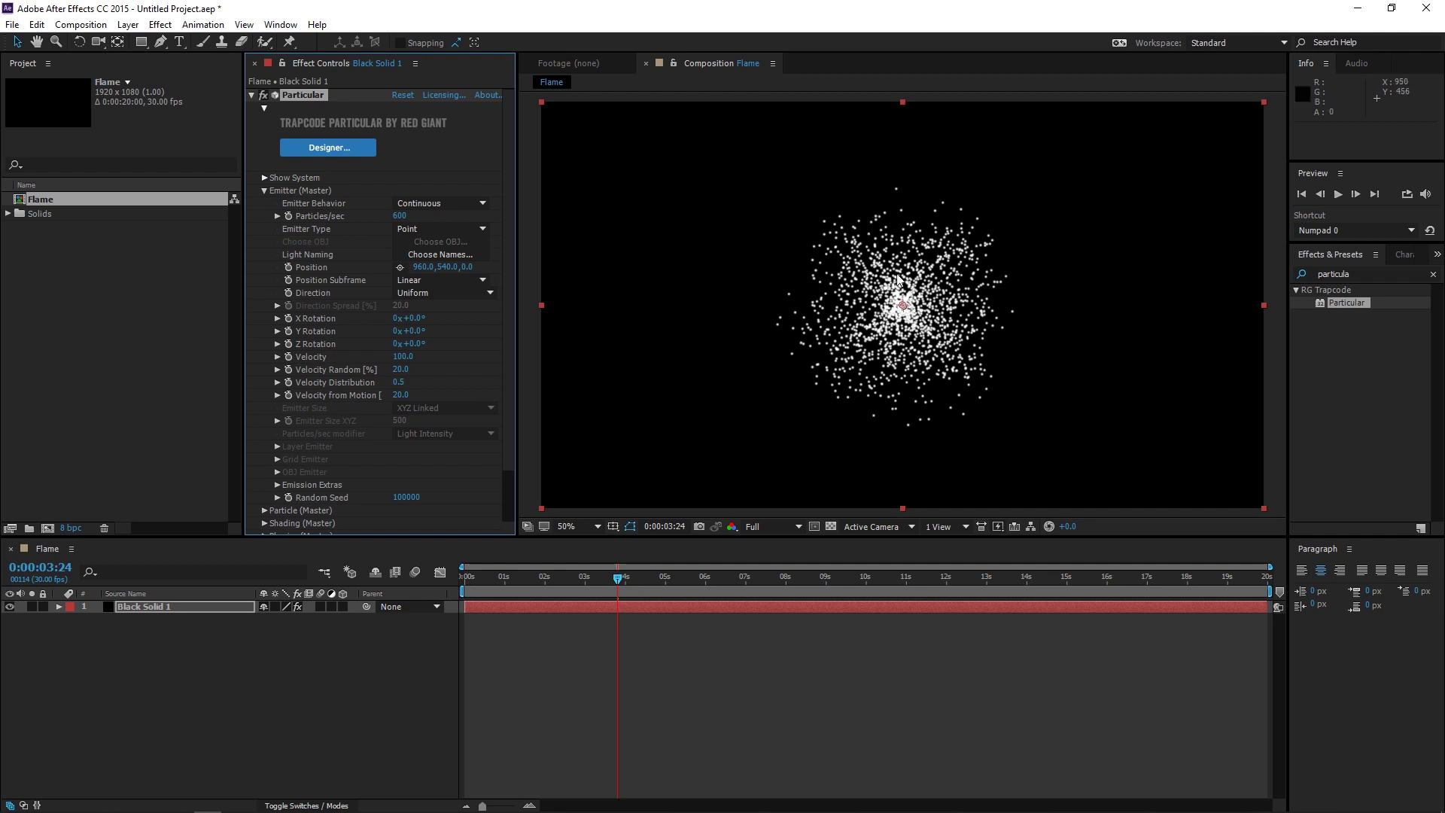
Step: Set Velocity, Velocity Random and Velocity from Motion all to 0
click(403, 357)
text(0)
key(Tab)
text(0)
key(Tab)
text(0)
key(Tab)
text(0)
click(438, 375)
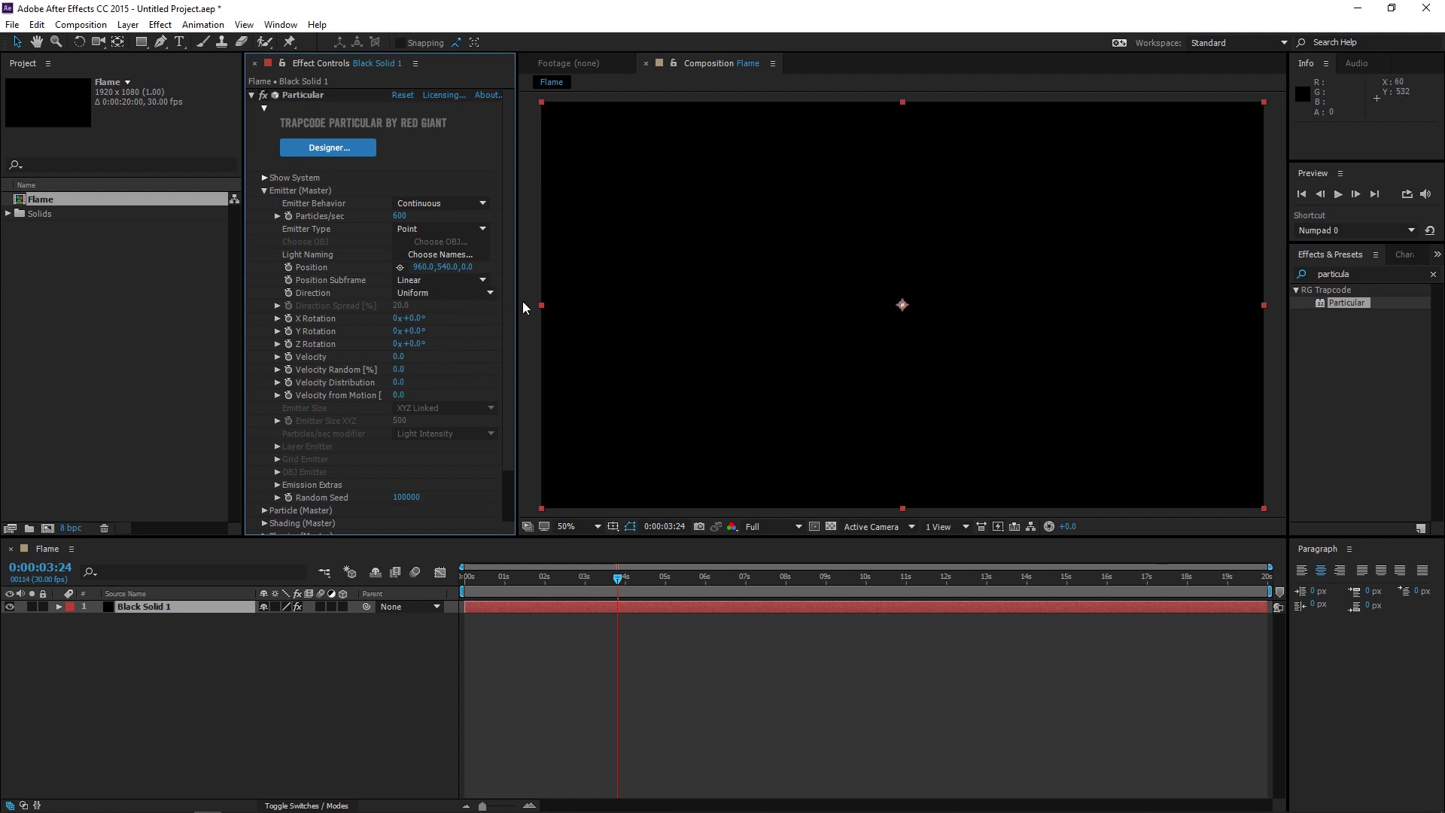
Step: Lower the emitter position to a Y value of 900
drag(449, 267, 703, 271)
click(449, 267)
text(900)
key(Return)
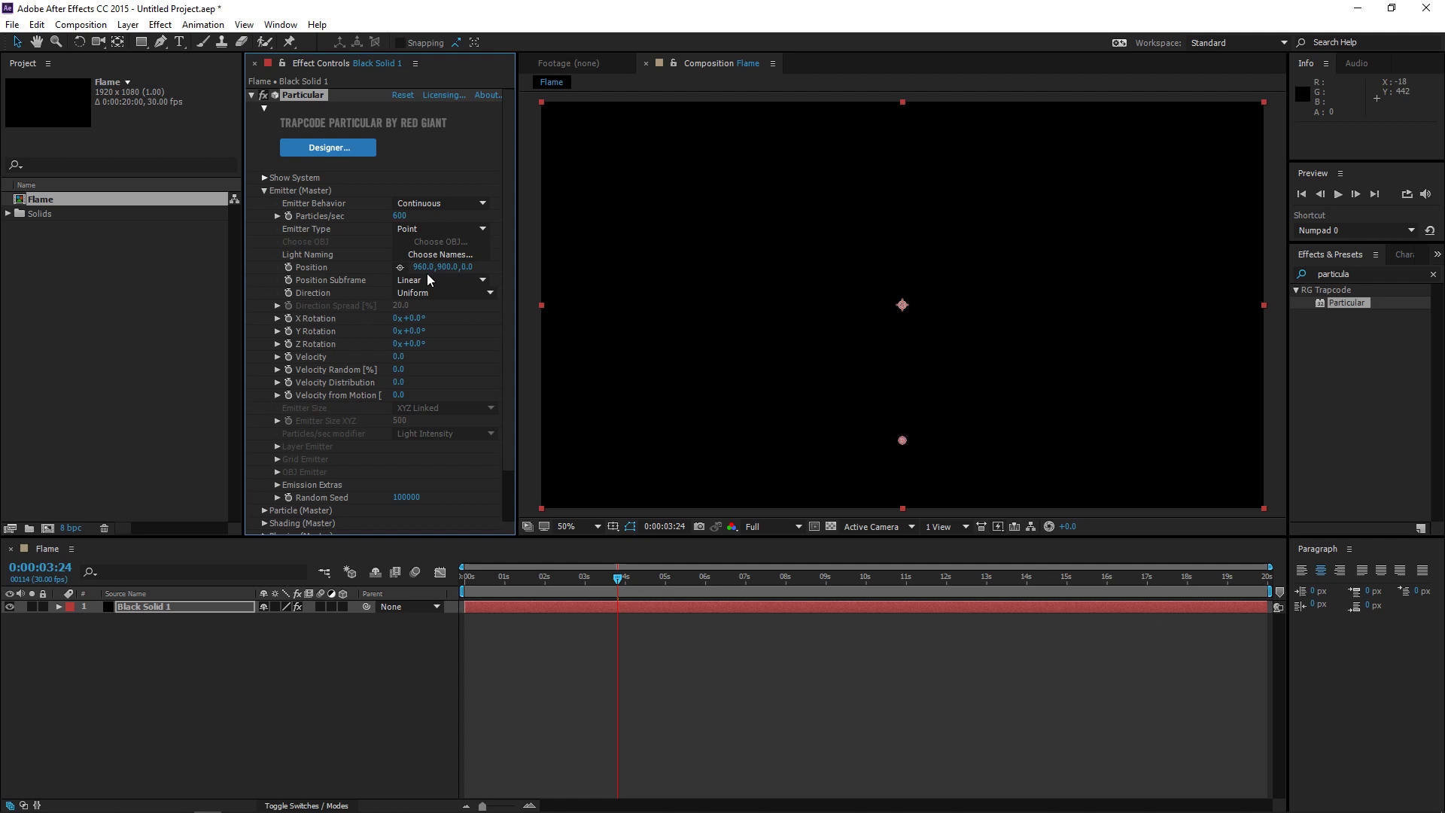
Step: In Particle (Master), set Size 100, Life 0.8 and Sphere Feather 0
scroll(427, 276, down, 2)
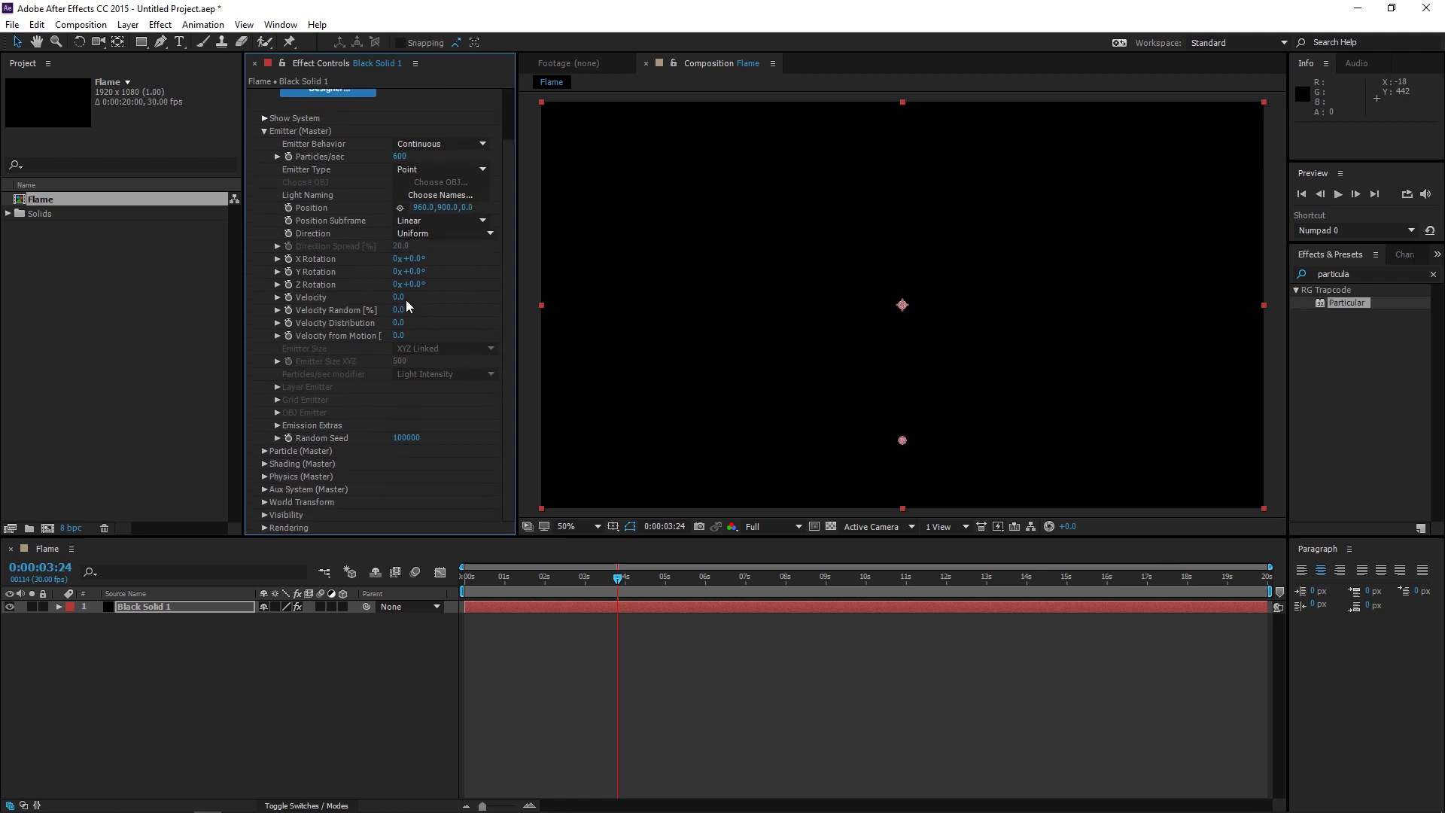
click(264, 451)
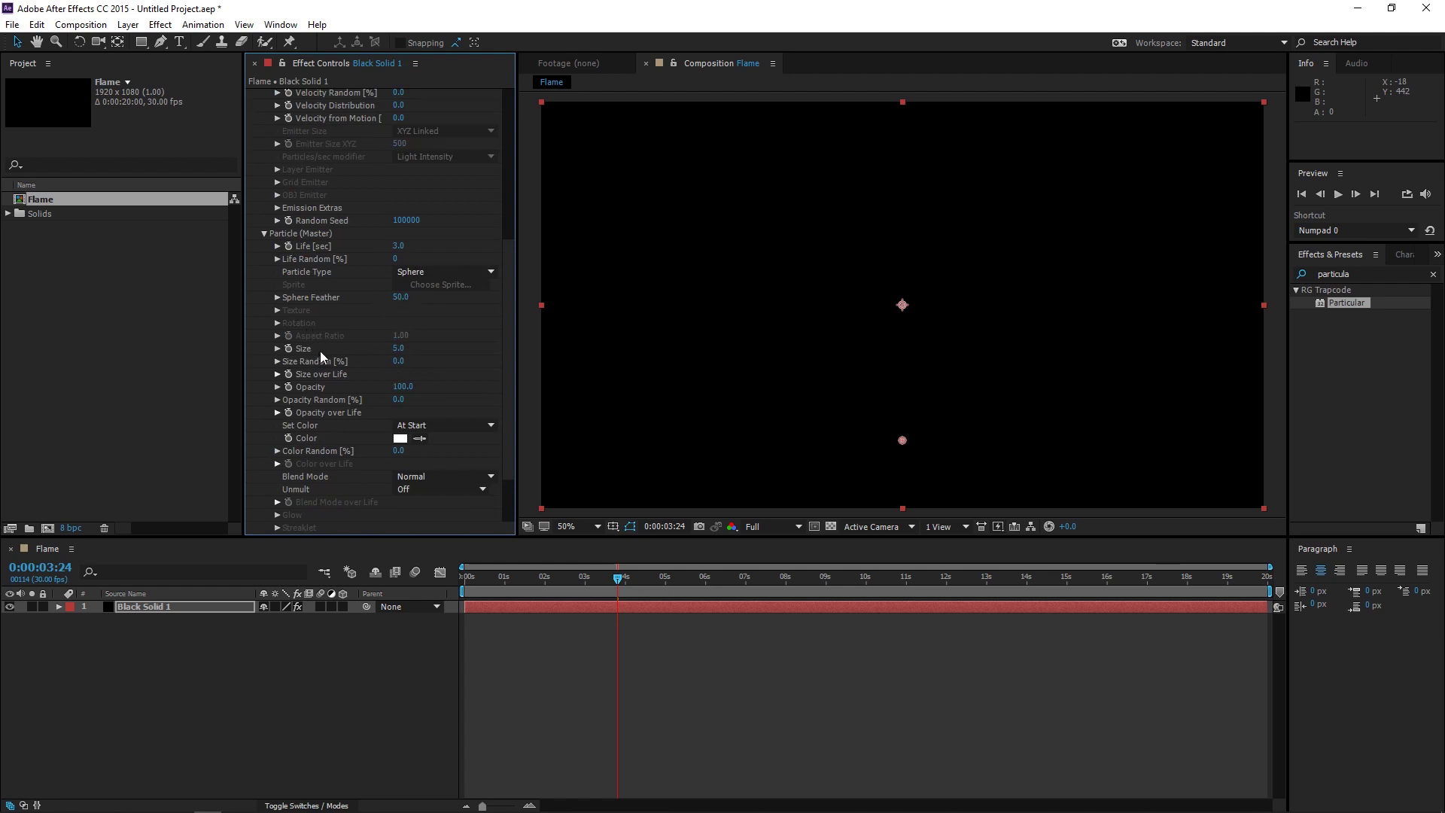
click(401, 351)
text(100)
key(Return)
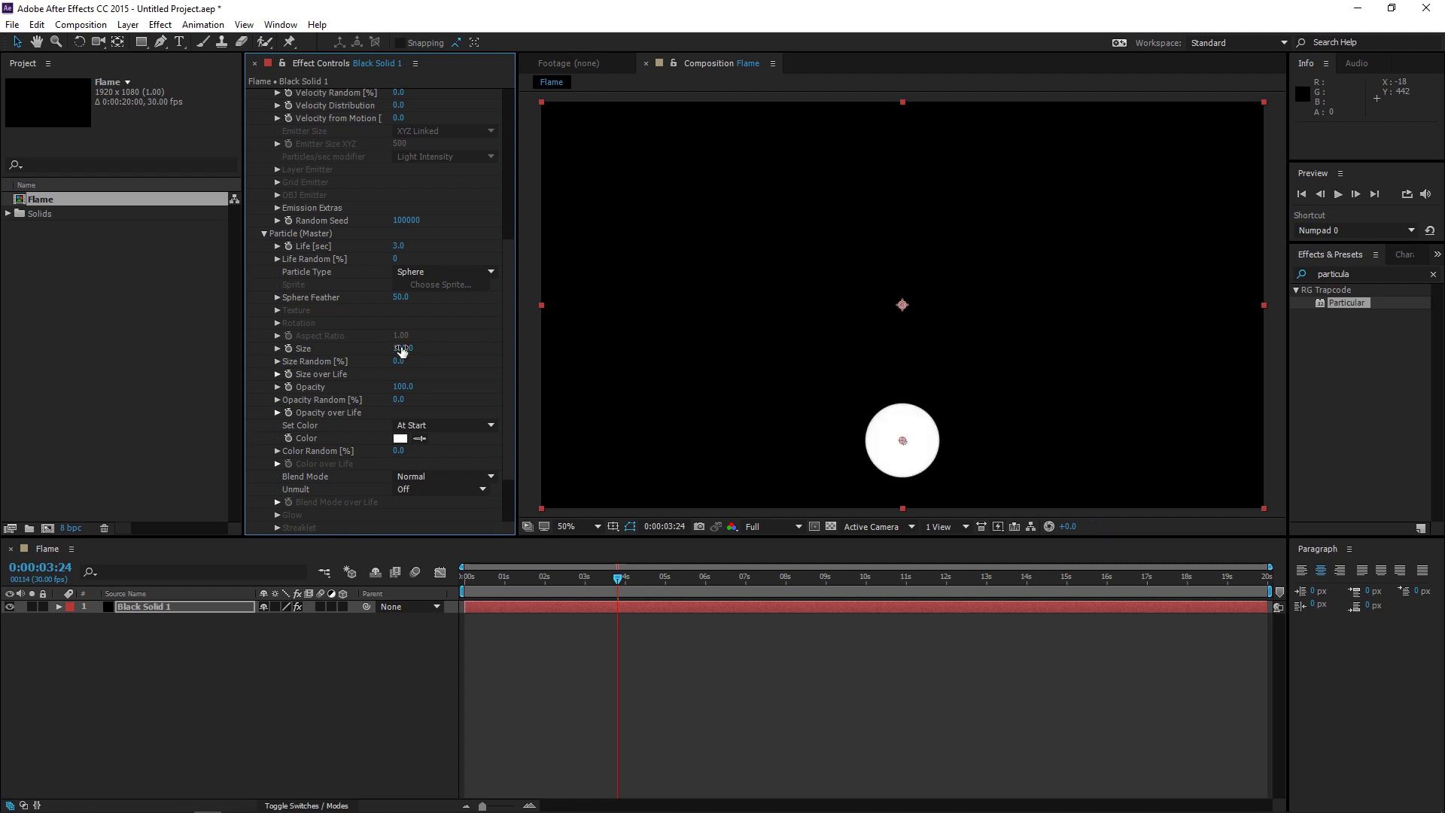
click(399, 246)
text(0.8)
click(398, 297)
text(0)
key(Return)
Step: Apply the descending ramp preset to Size over Life so particles shrink
click(277, 374)
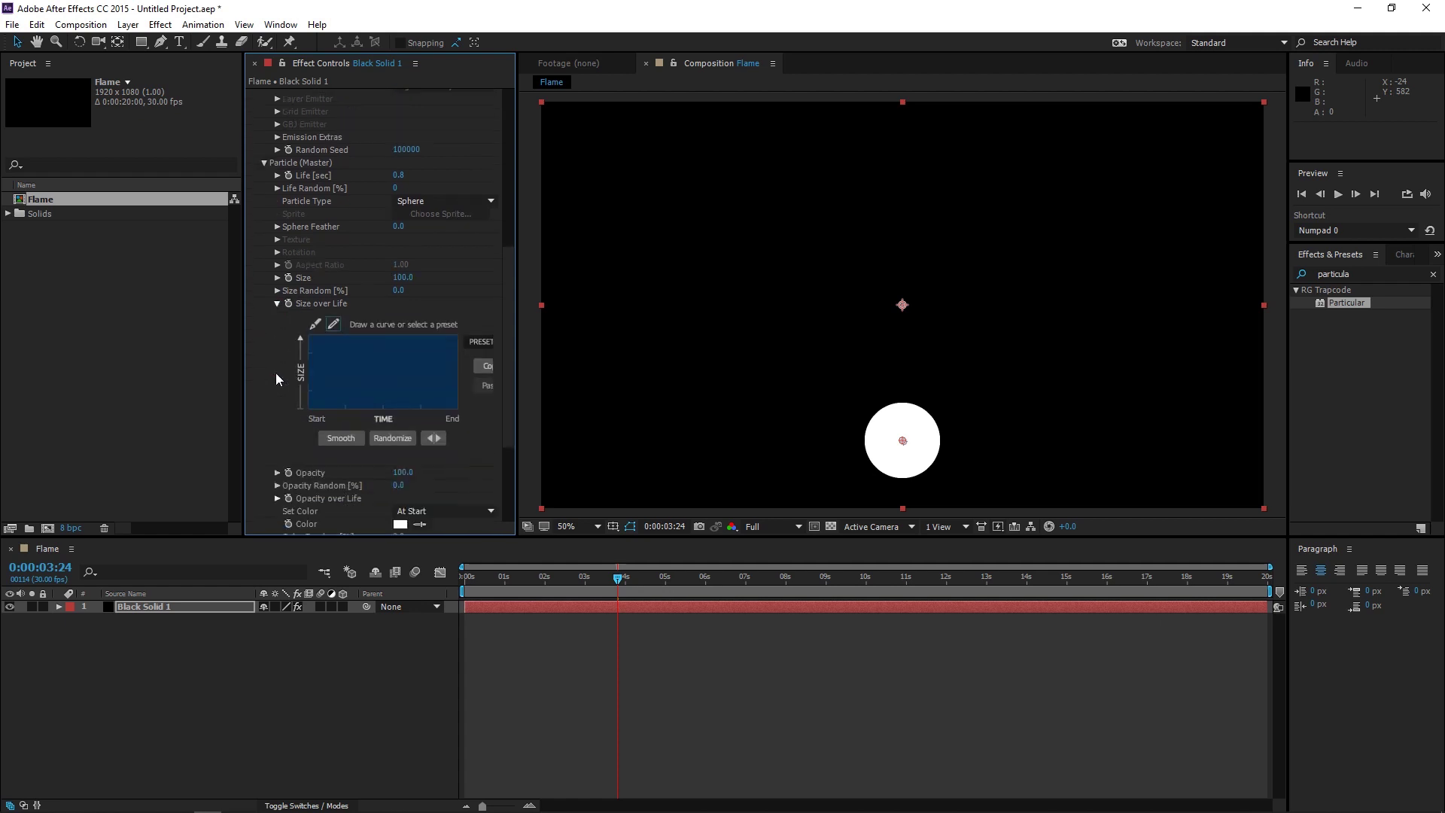
drag(516, 305, 551, 304)
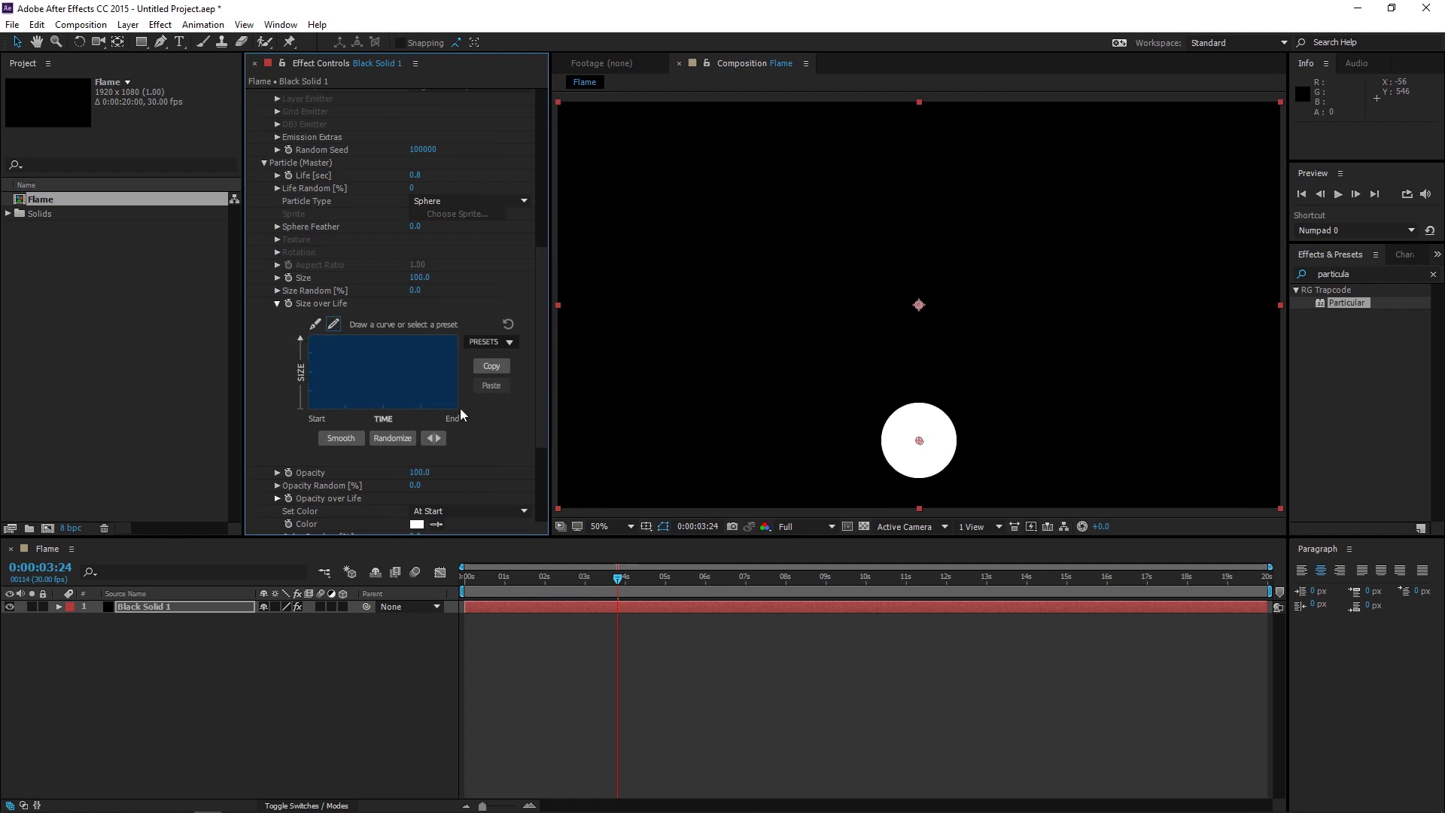
click(482, 343)
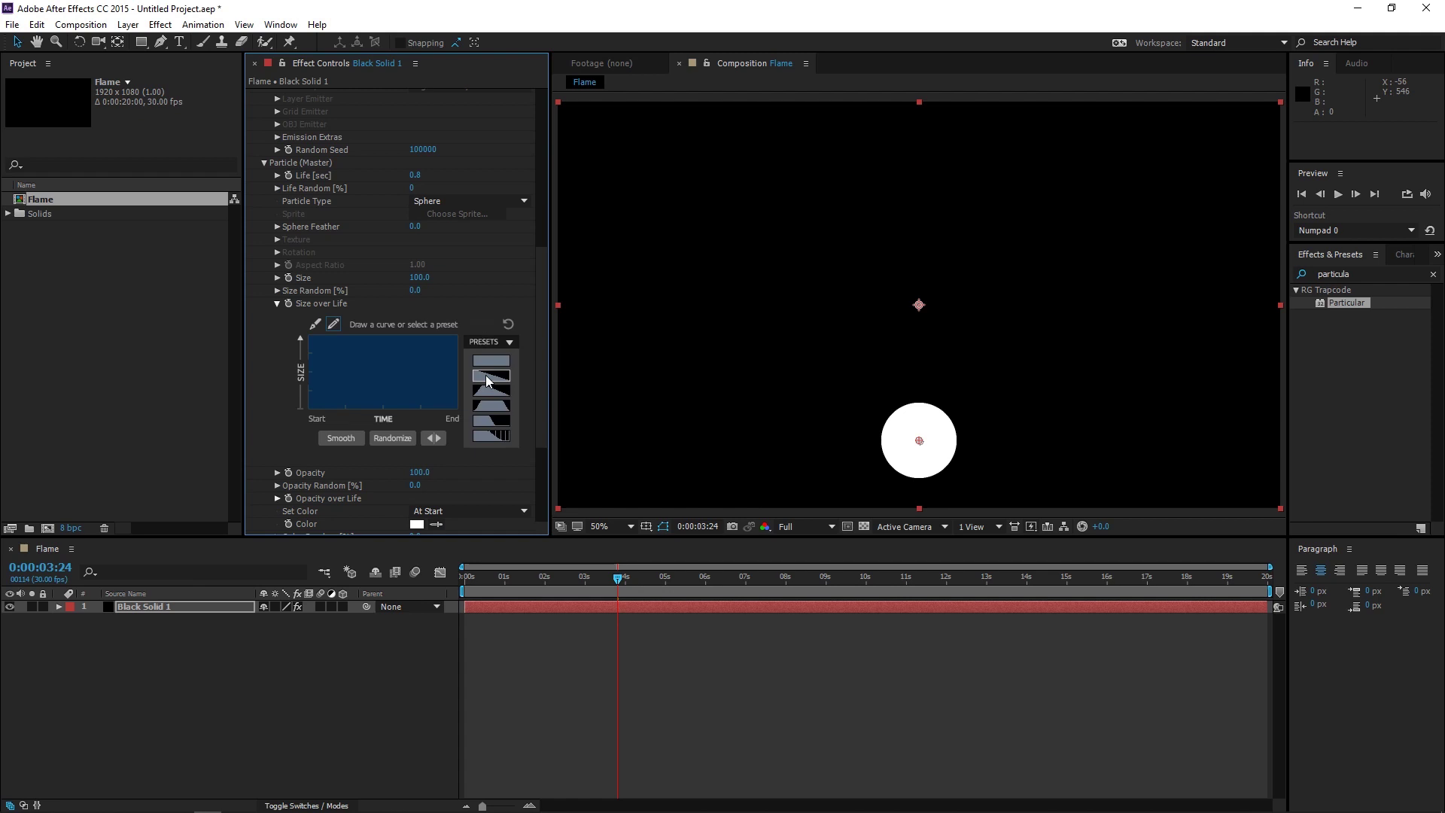
click(486, 376)
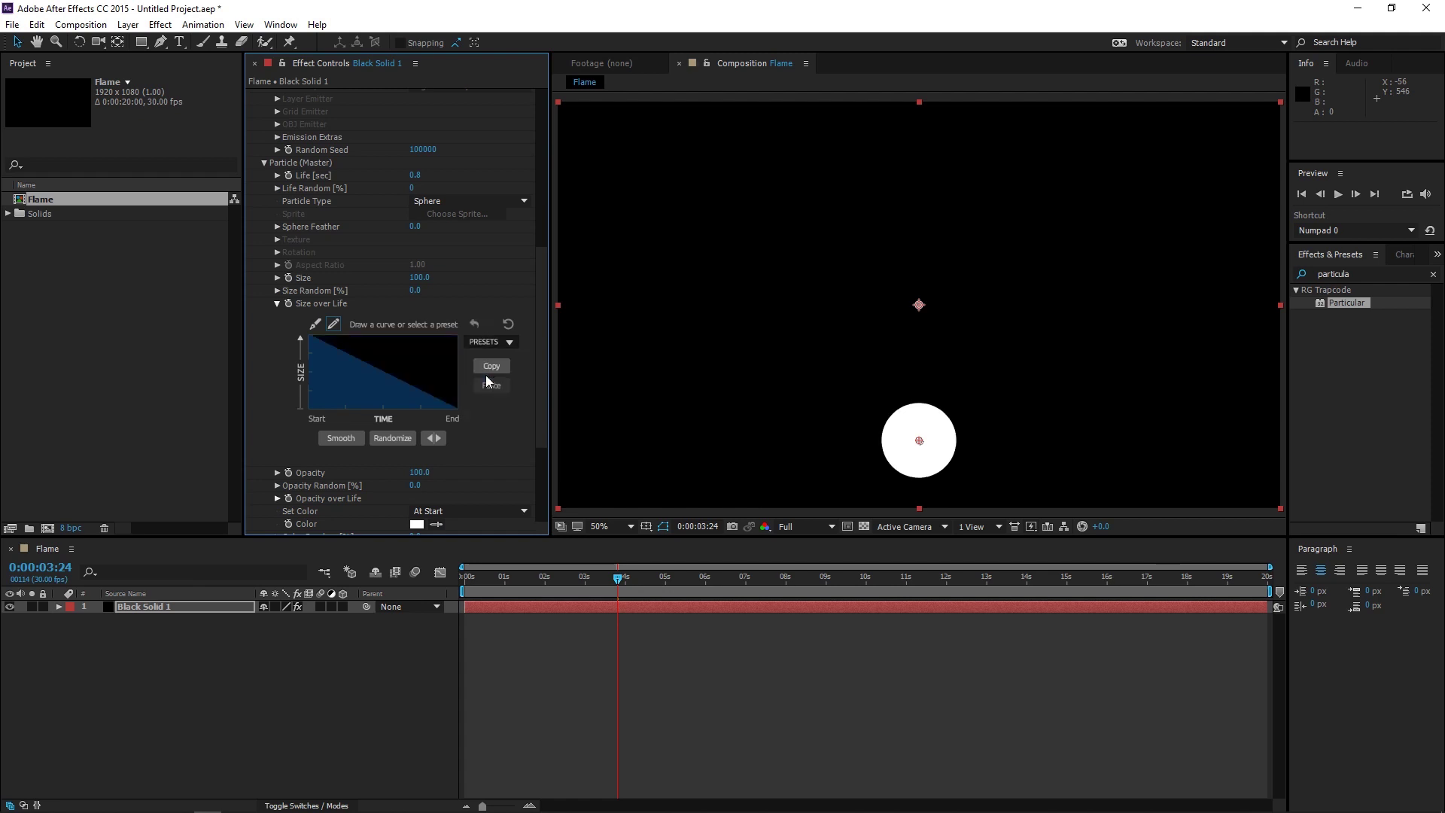
scroll(486, 374, down, 5)
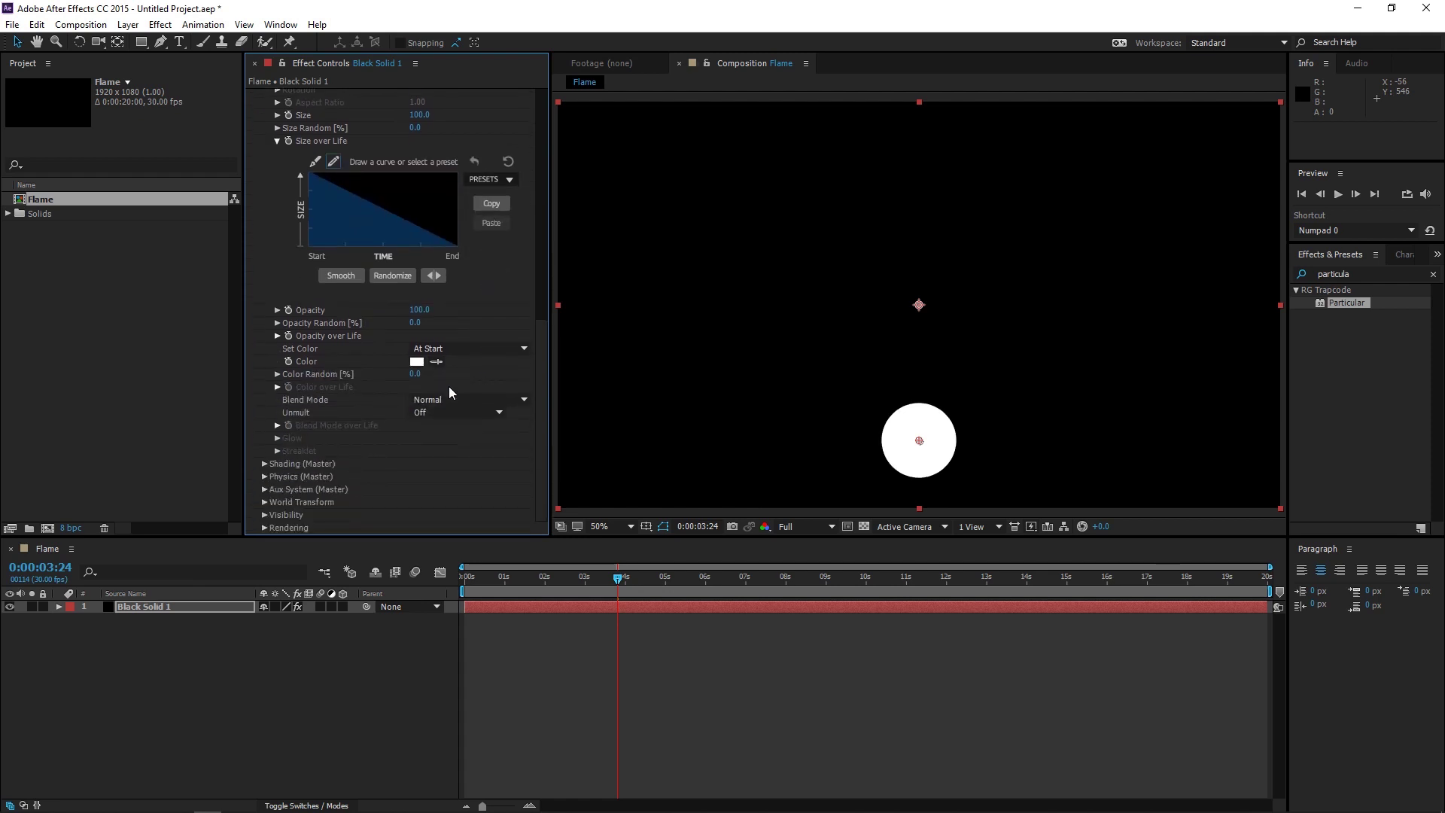
Step: Change the particle colour to orange (E6650E)
click(416, 362)
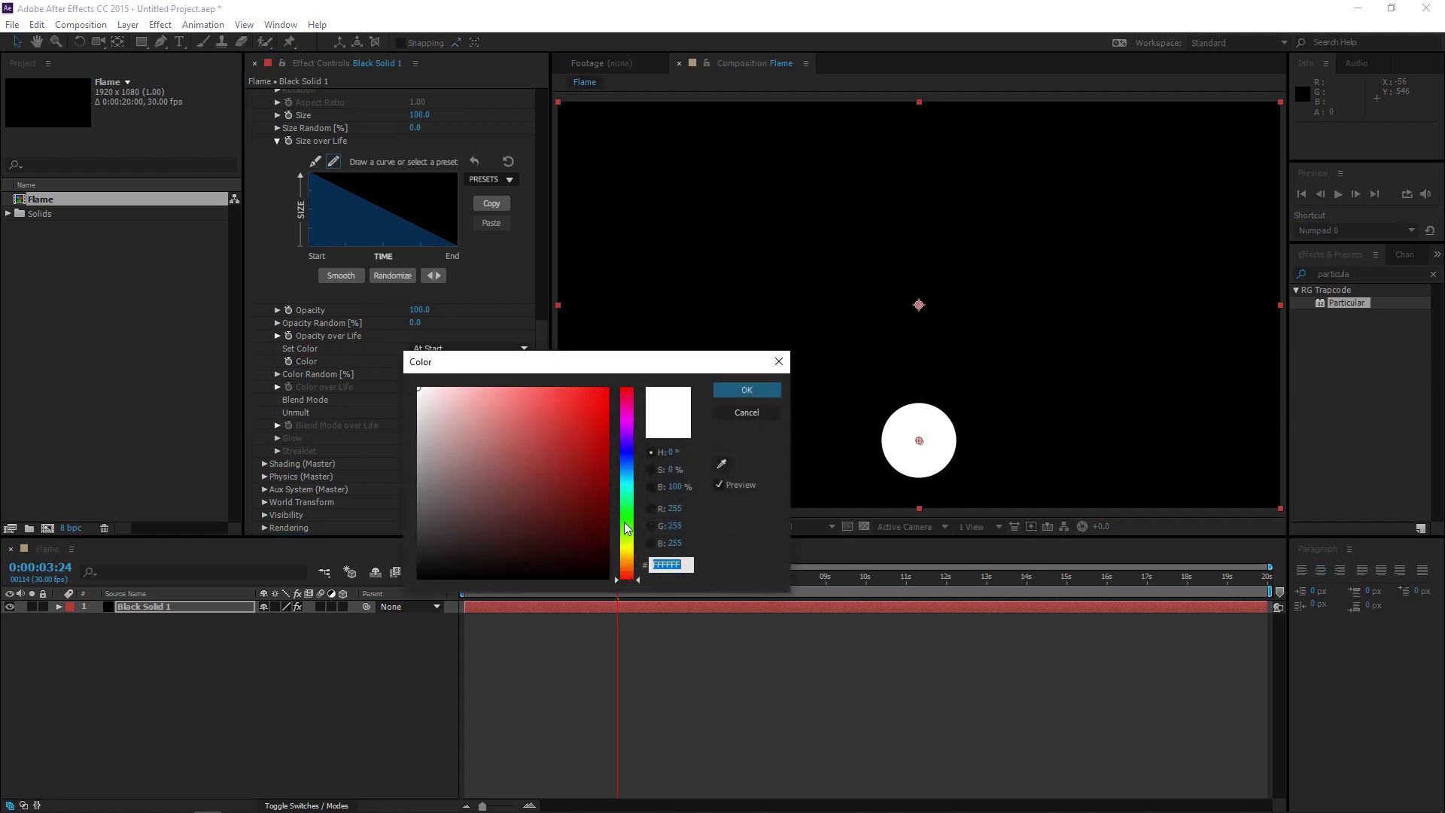
drag(633, 552, 628, 568)
mouse_move(558, 455)
mouse_down()
mouse_move(644, 384)
mouse_move(617, 404)
mouse_move(612, 383)
mouse_up()
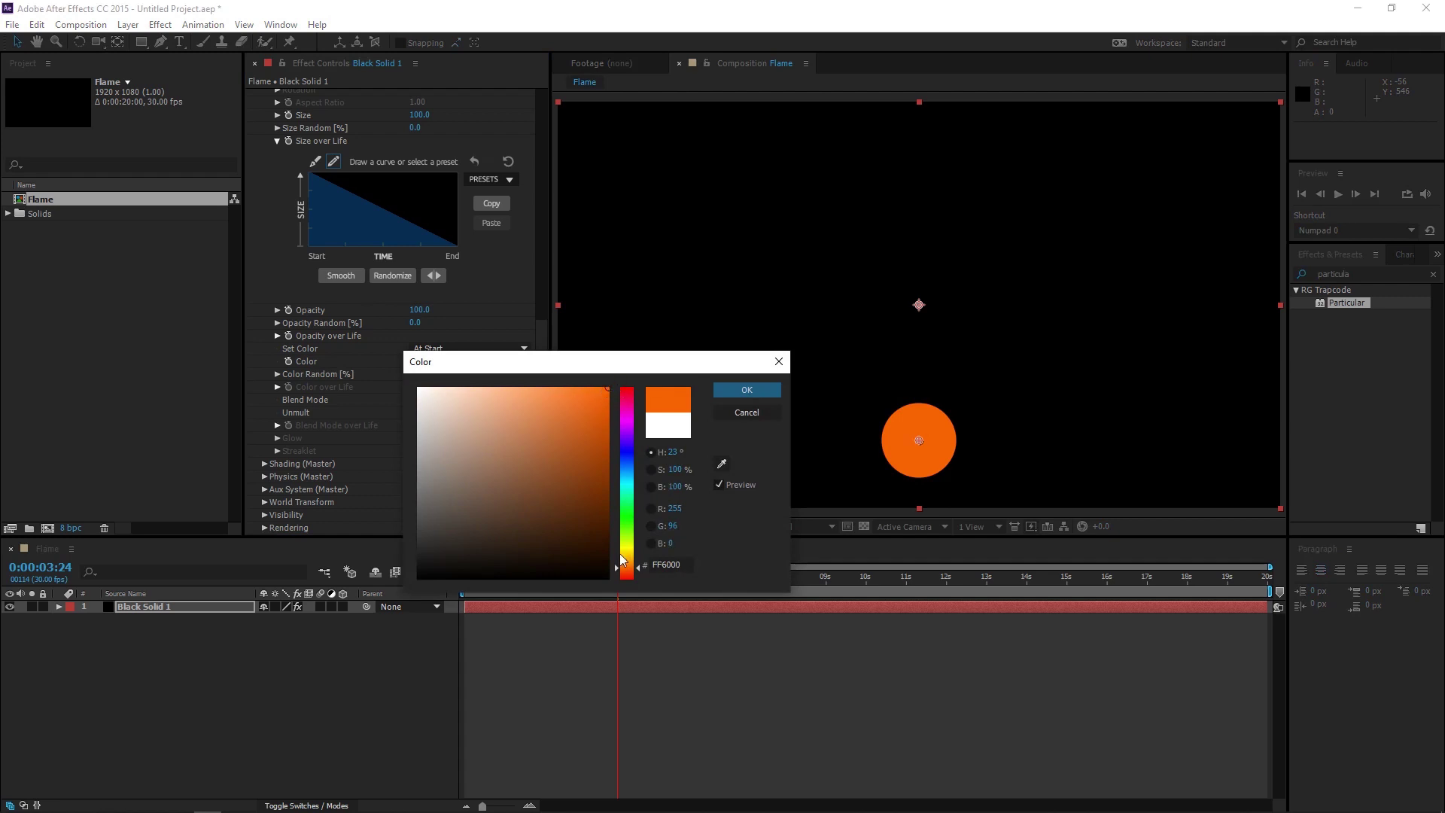
drag(628, 567, 626, 568)
drag(602, 391, 597, 406)
click(747, 390)
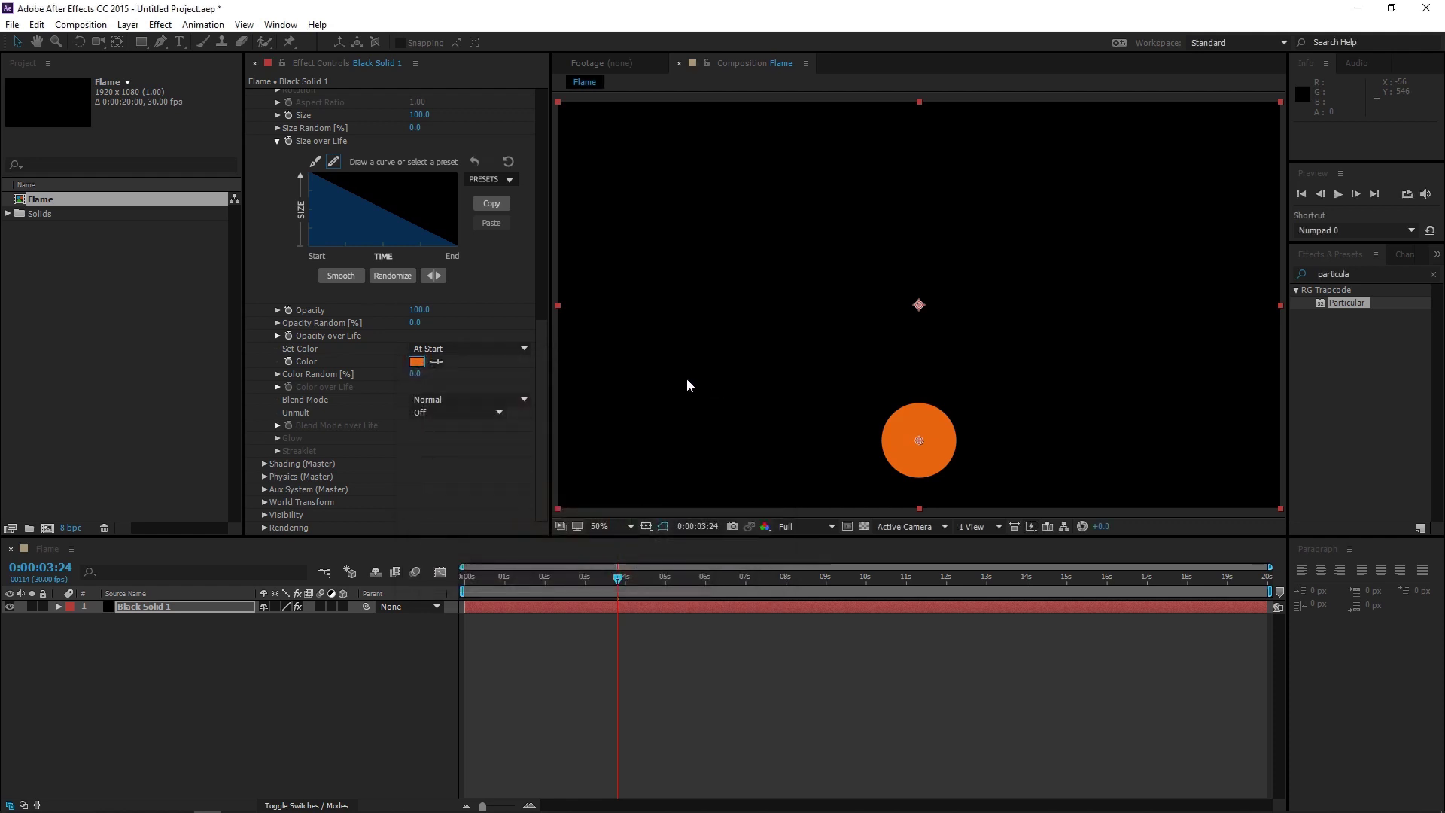
Step: Set Physics Air Wind Y to -971 to stretch the particles upward
click(264, 477)
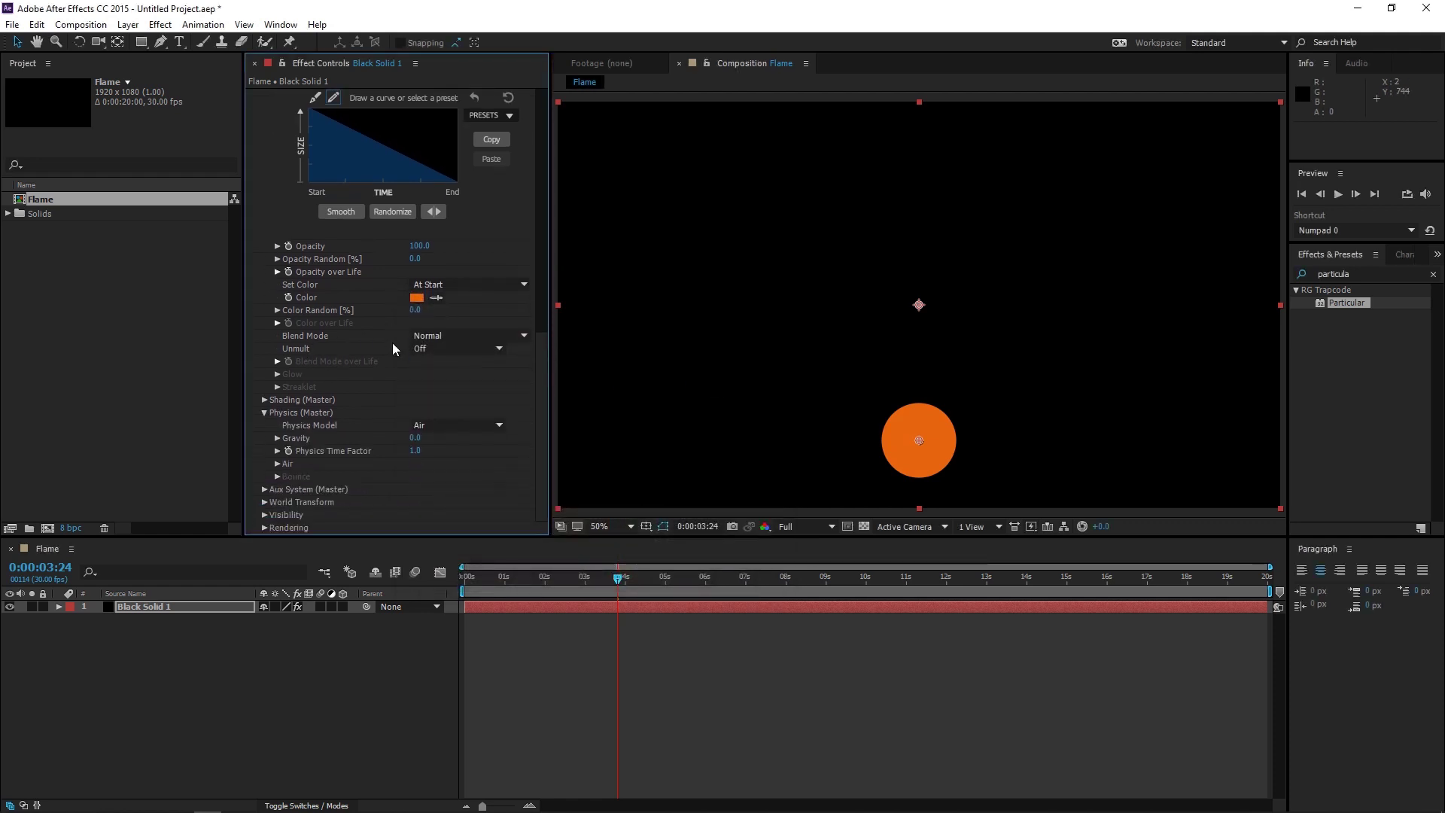
click(278, 464)
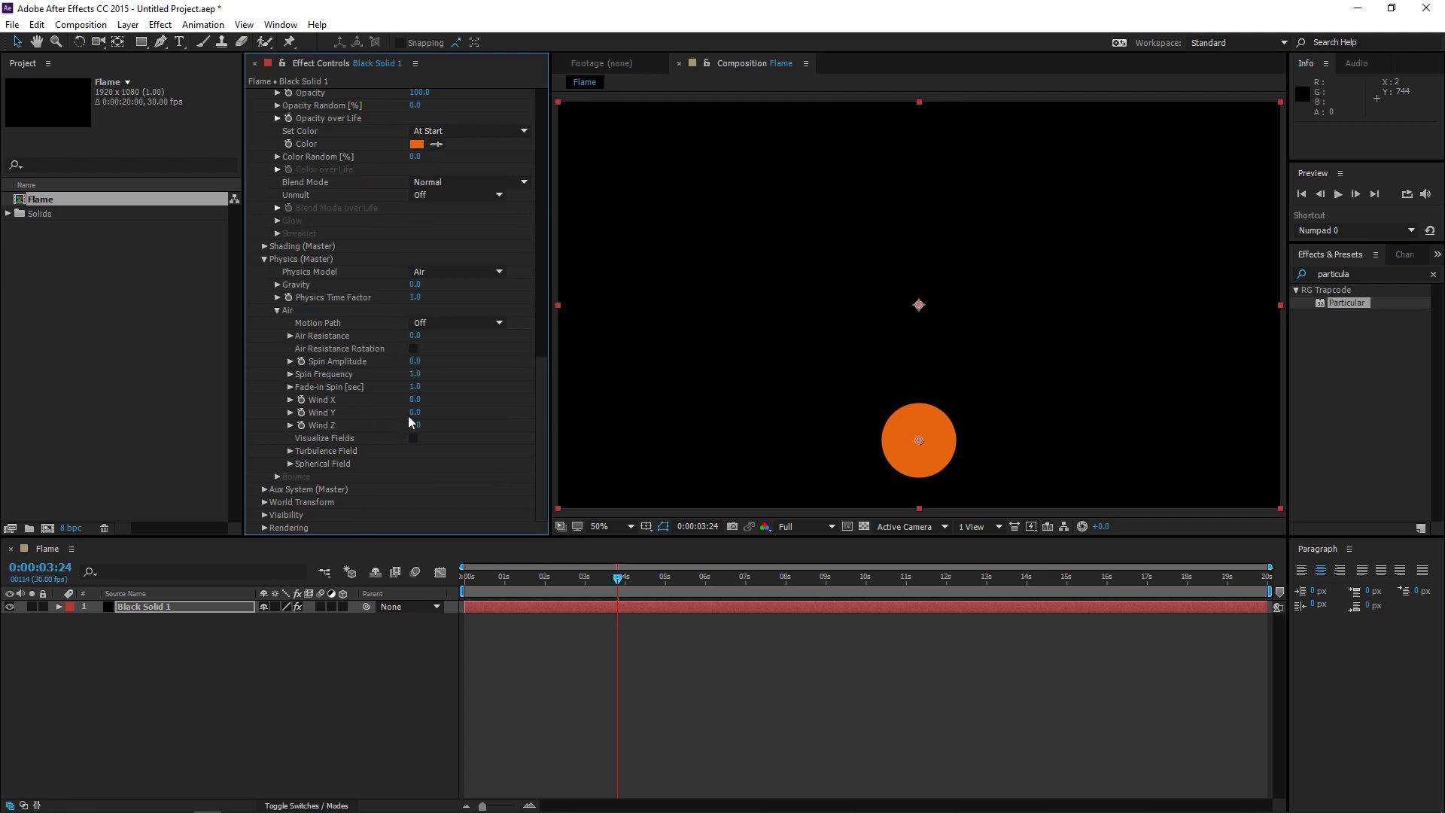
click(414, 413)
text(-97)
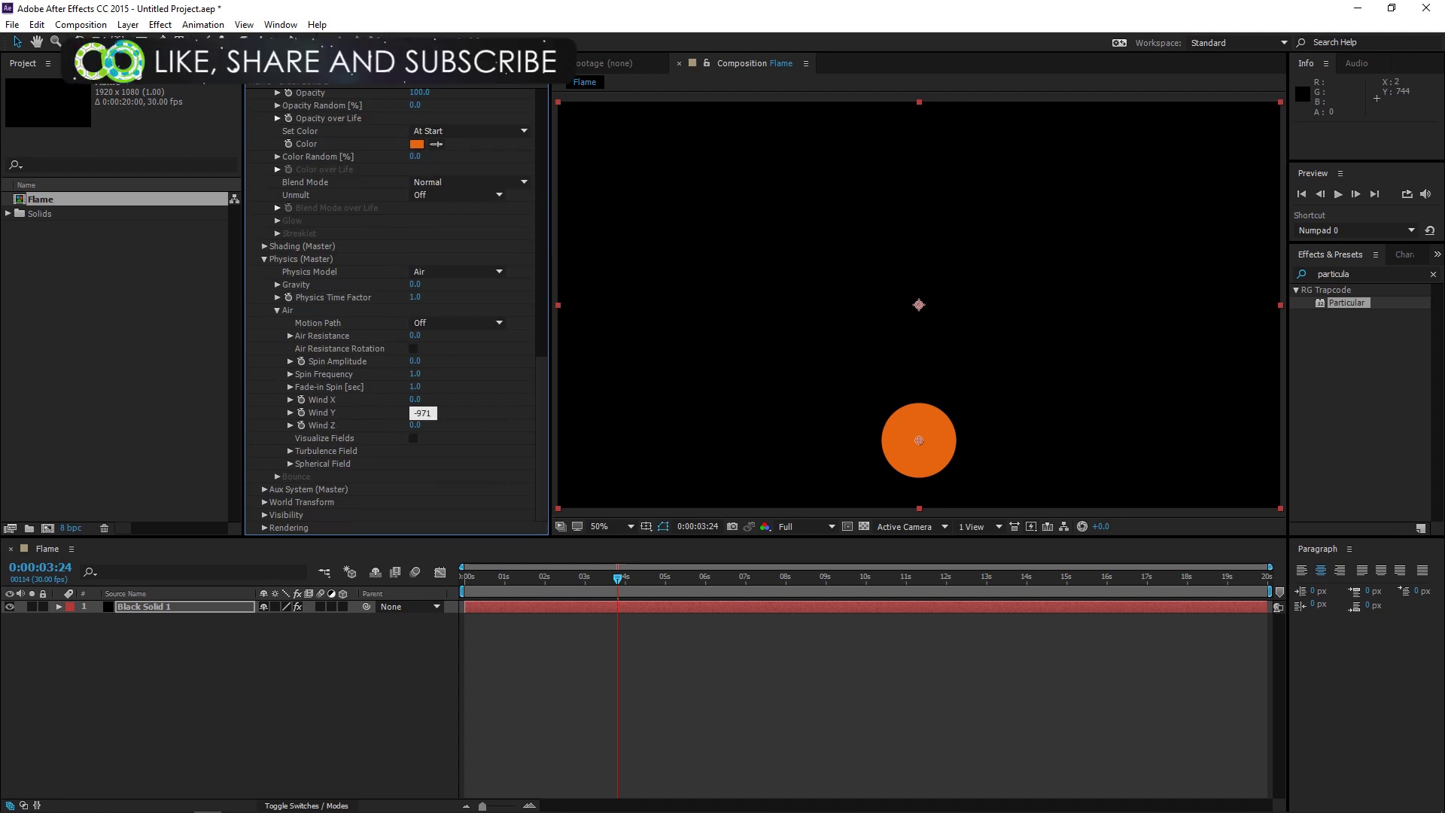
text(1)
key(Return)
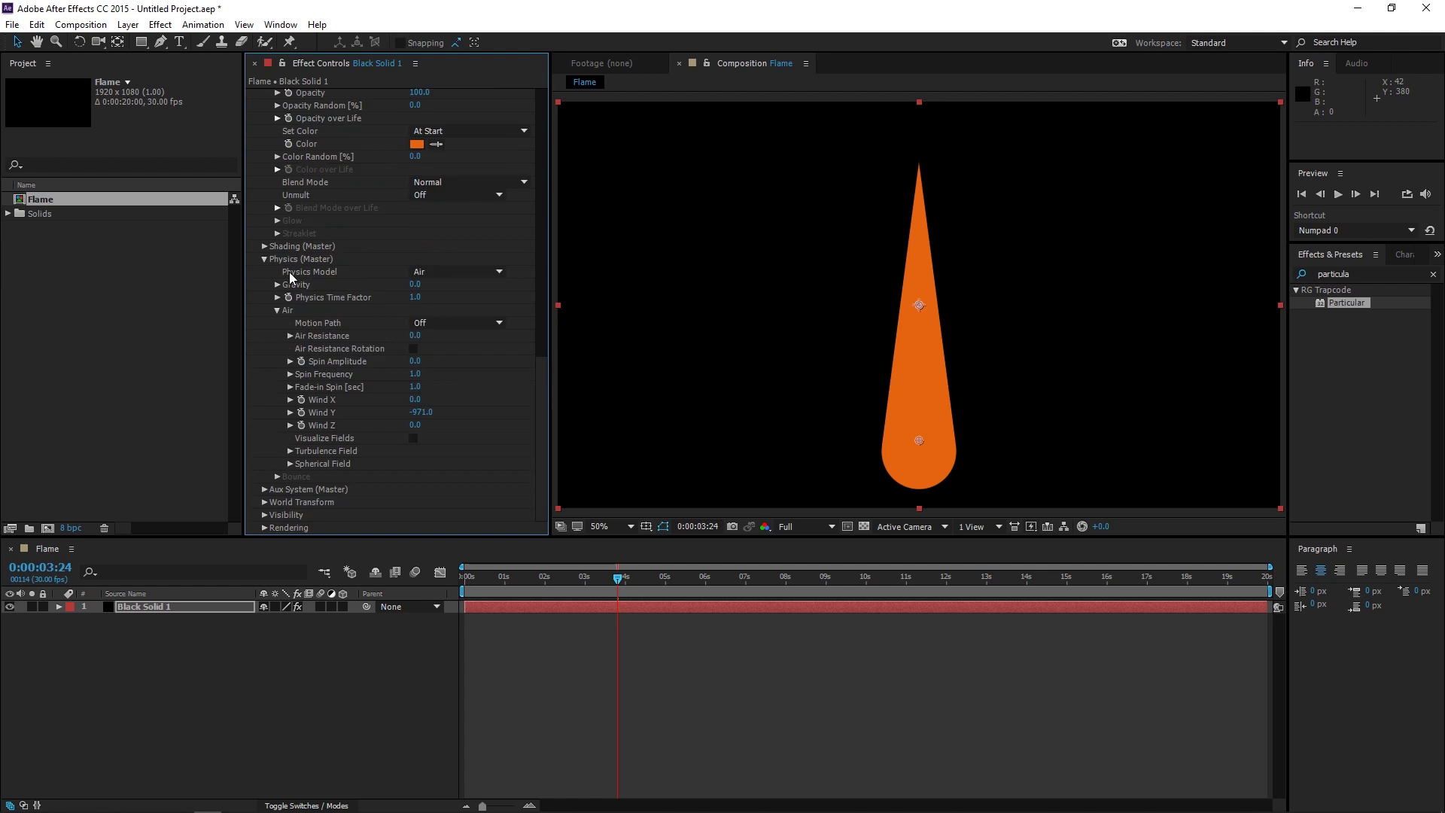
Step: Set Turbulence Field Affect Position to 78 and preview the wavering flame
click(289, 452)
scroll(385, 463, down, 4)
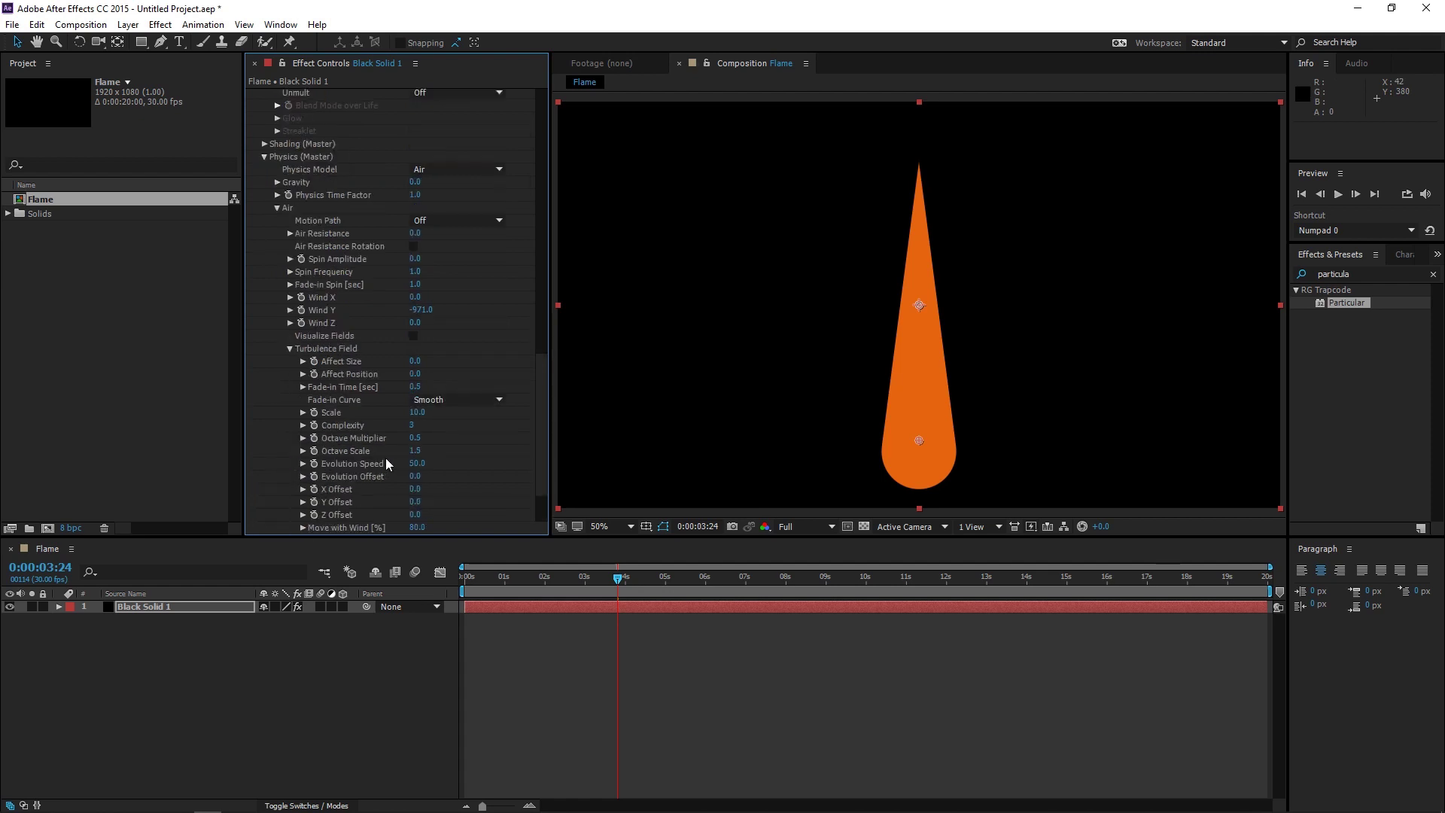
click(415, 374)
text(78)
click(545, 577)
key(space)
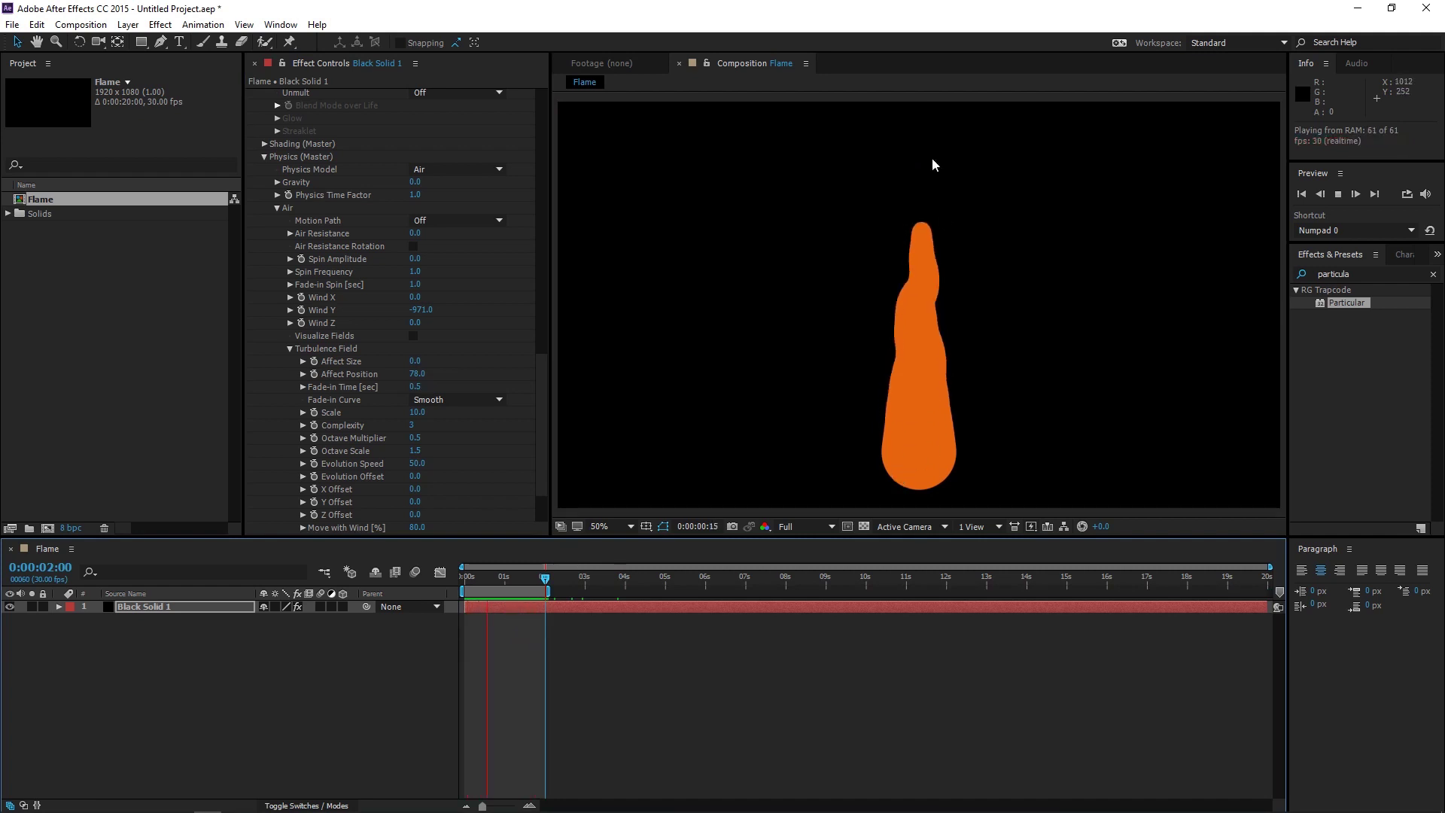
click(888, 450)
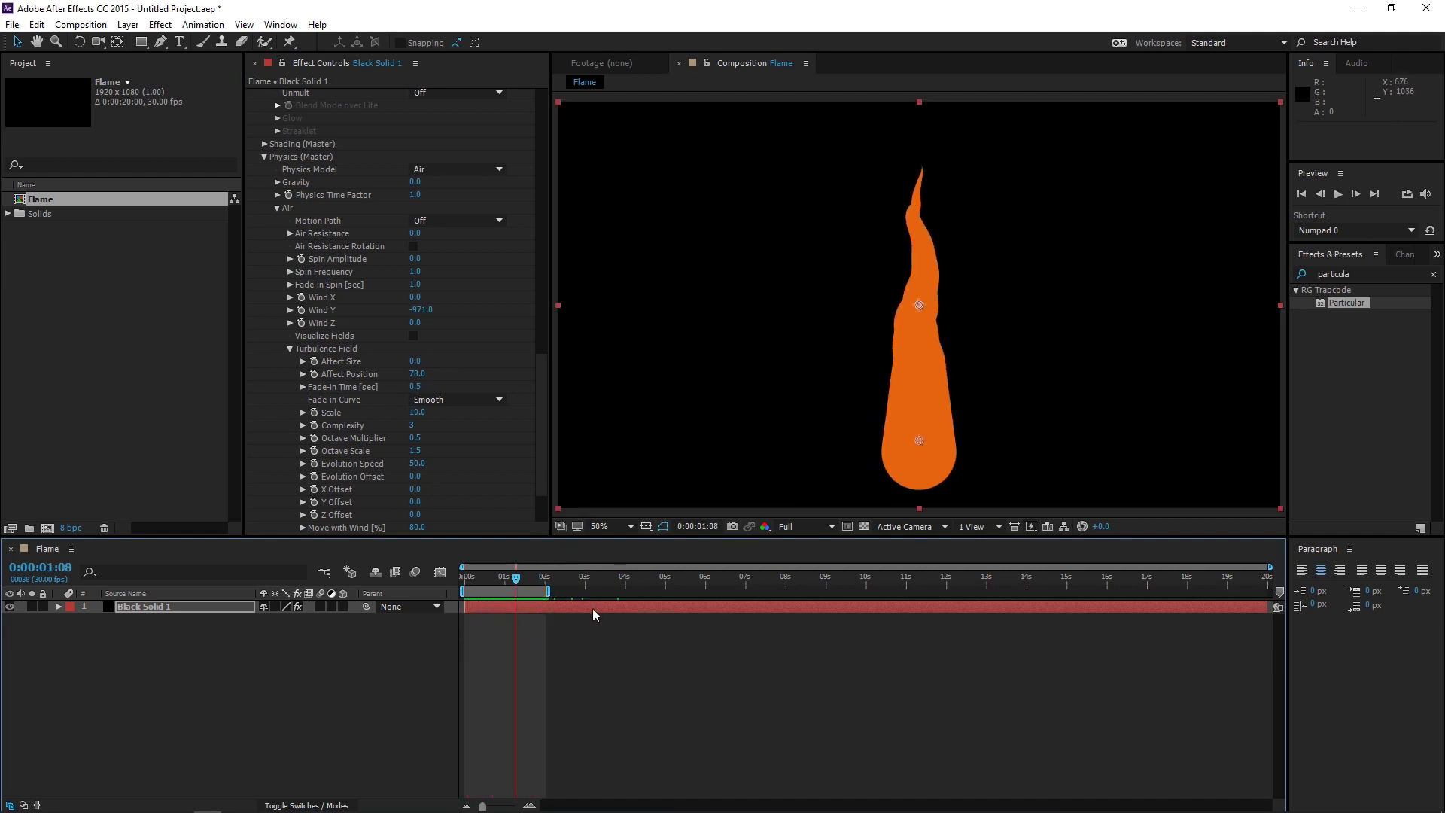
Step: Extend the particle layer to start before and end after the composition, then play it
drag(590, 608, 519, 608)
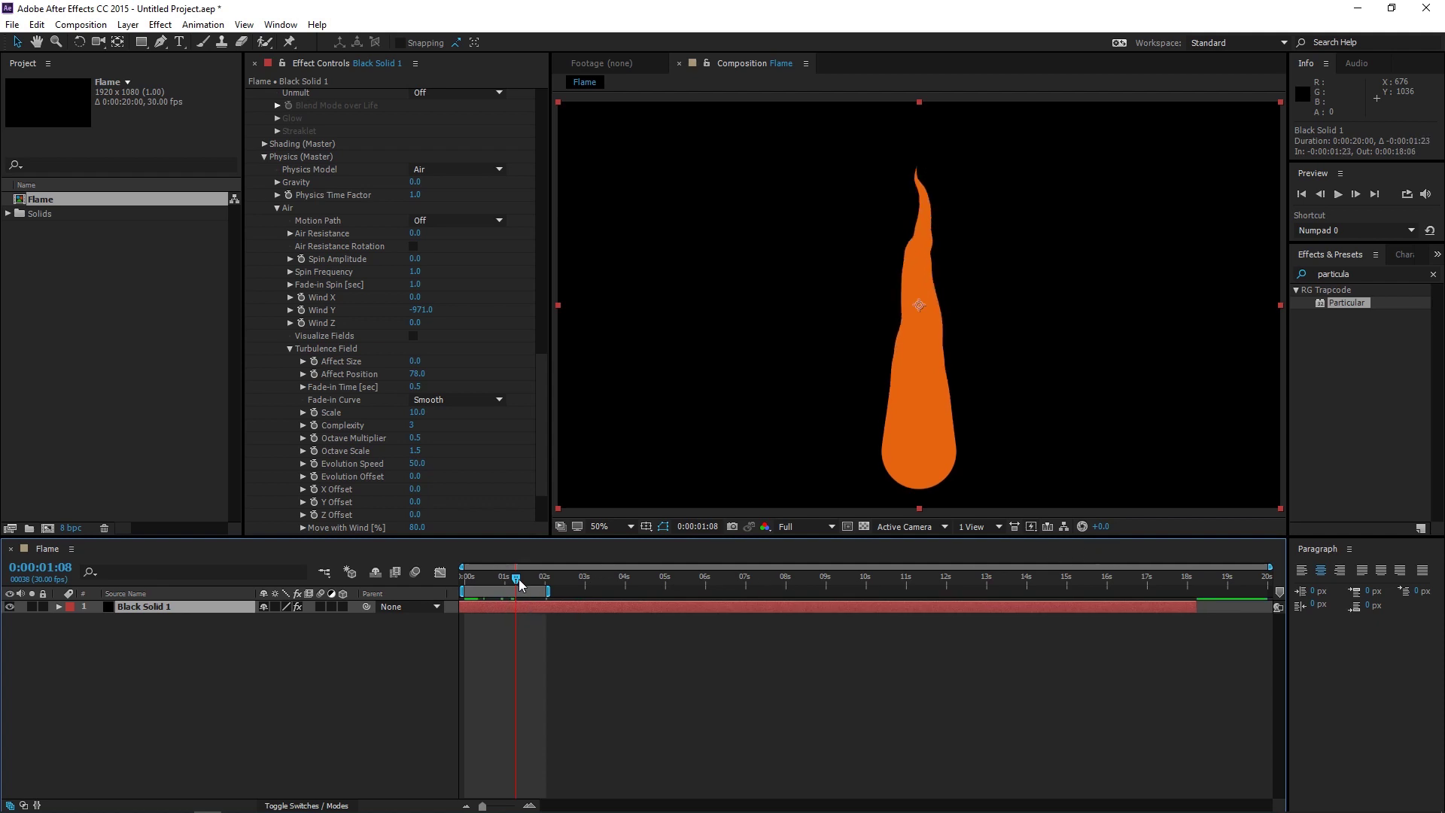
drag(455, 580, 502, 578)
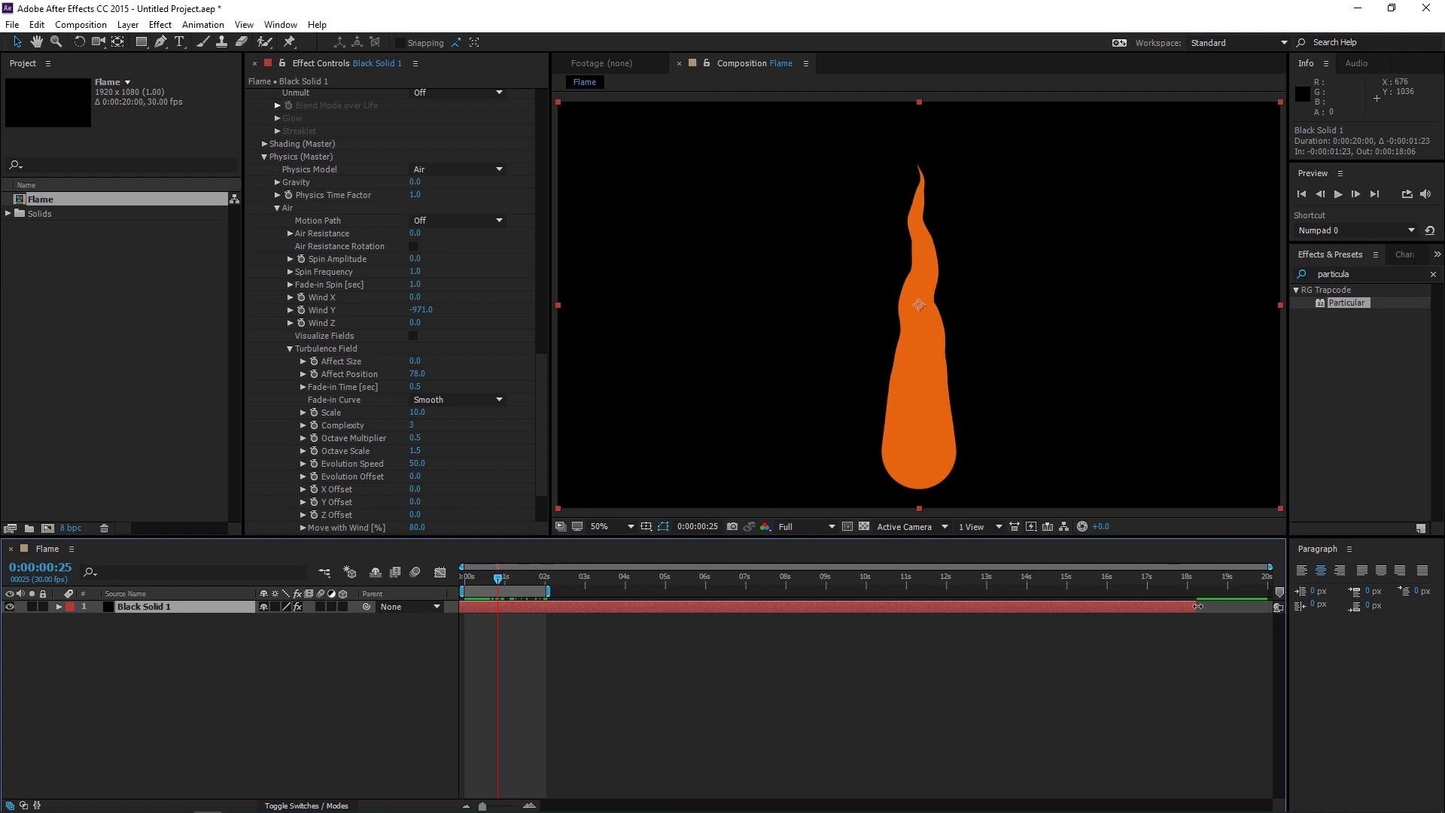
drag(1197, 607, 1407, 607)
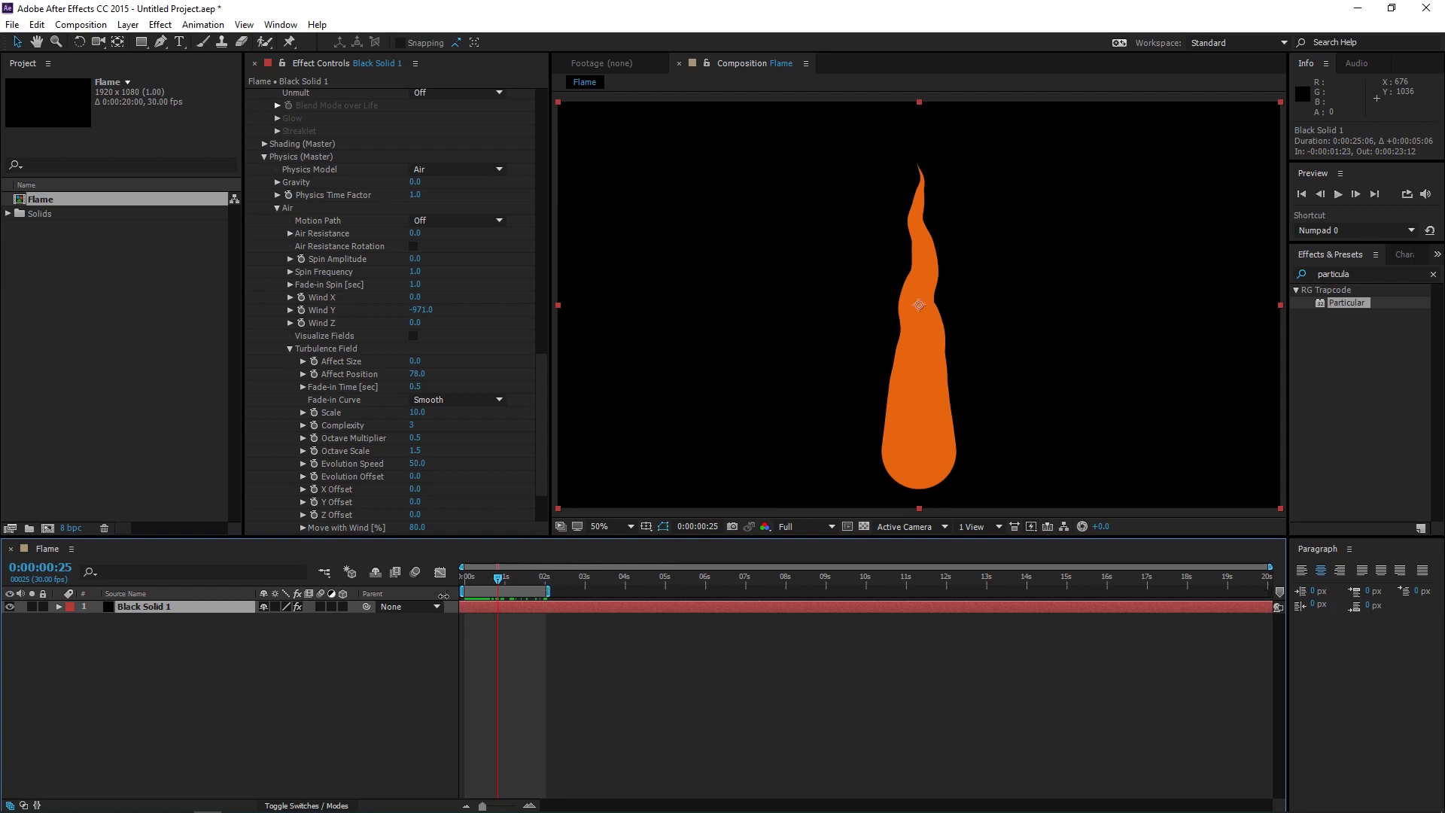
key(space)
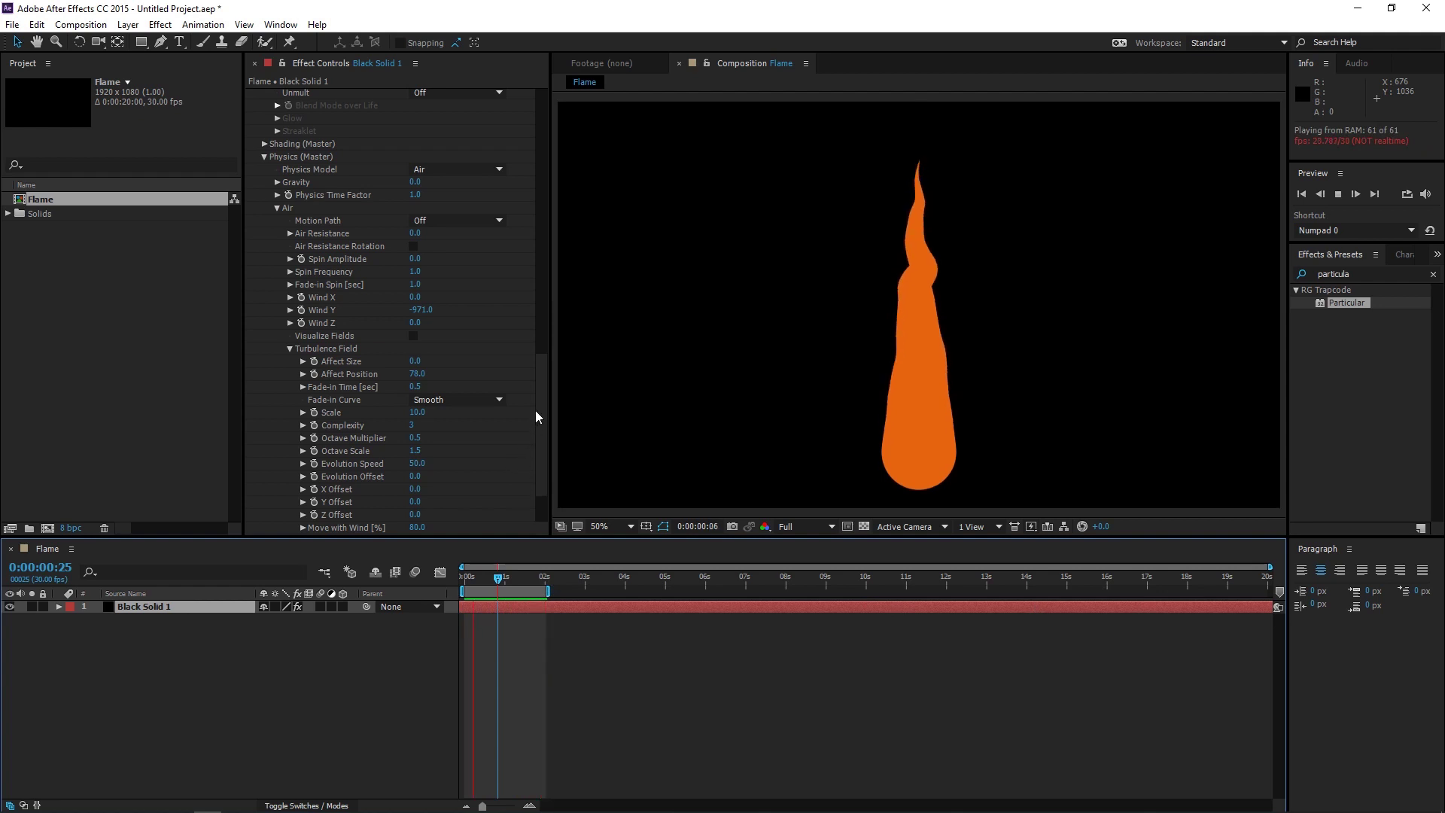
Step: Add a wiggle(2,20) expression to emitter Position, preview it, and save as Flame Tut.aep
scroll(541, 426, up, 15)
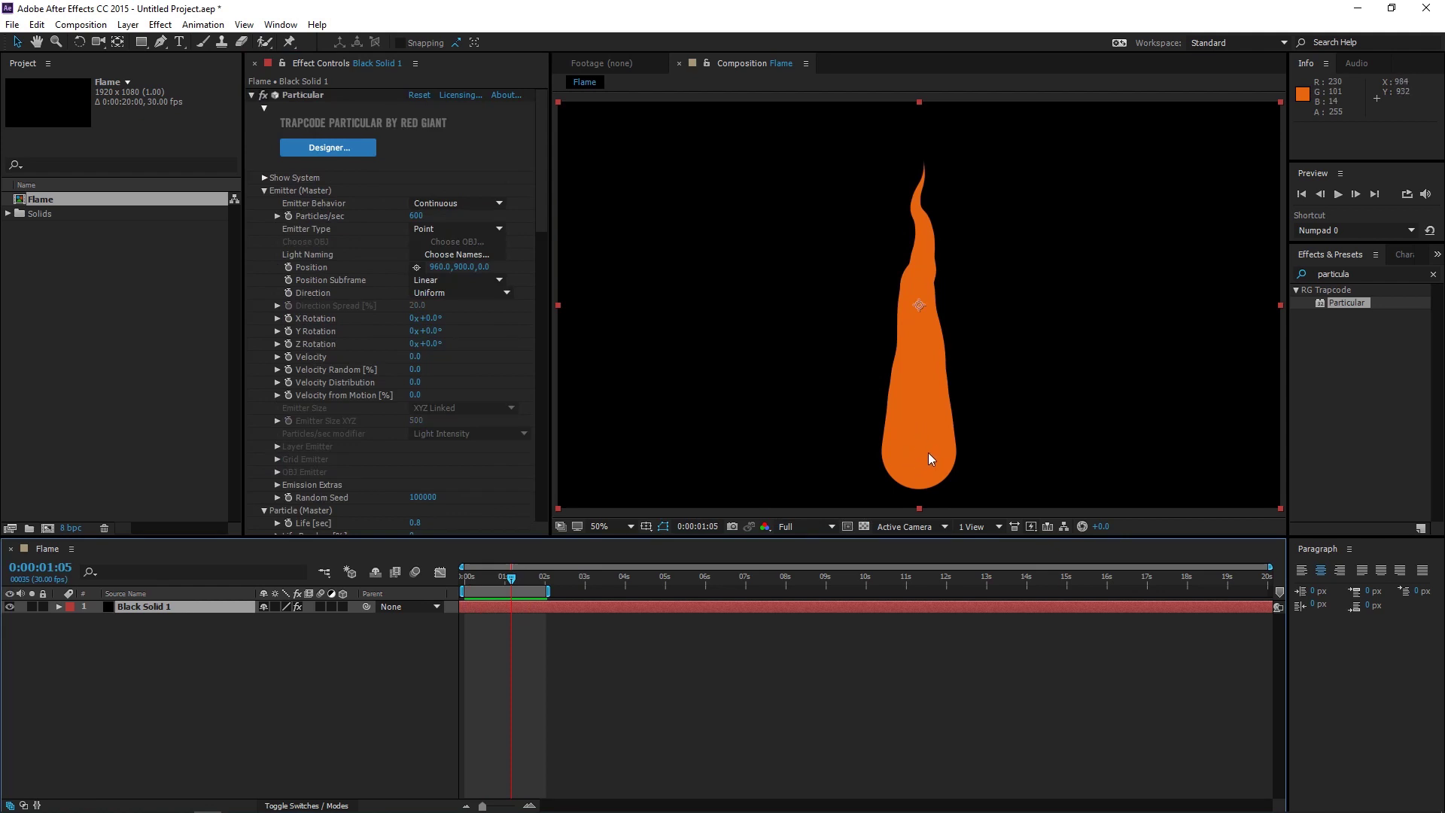
alt+click(290, 267)
text(wiggle()
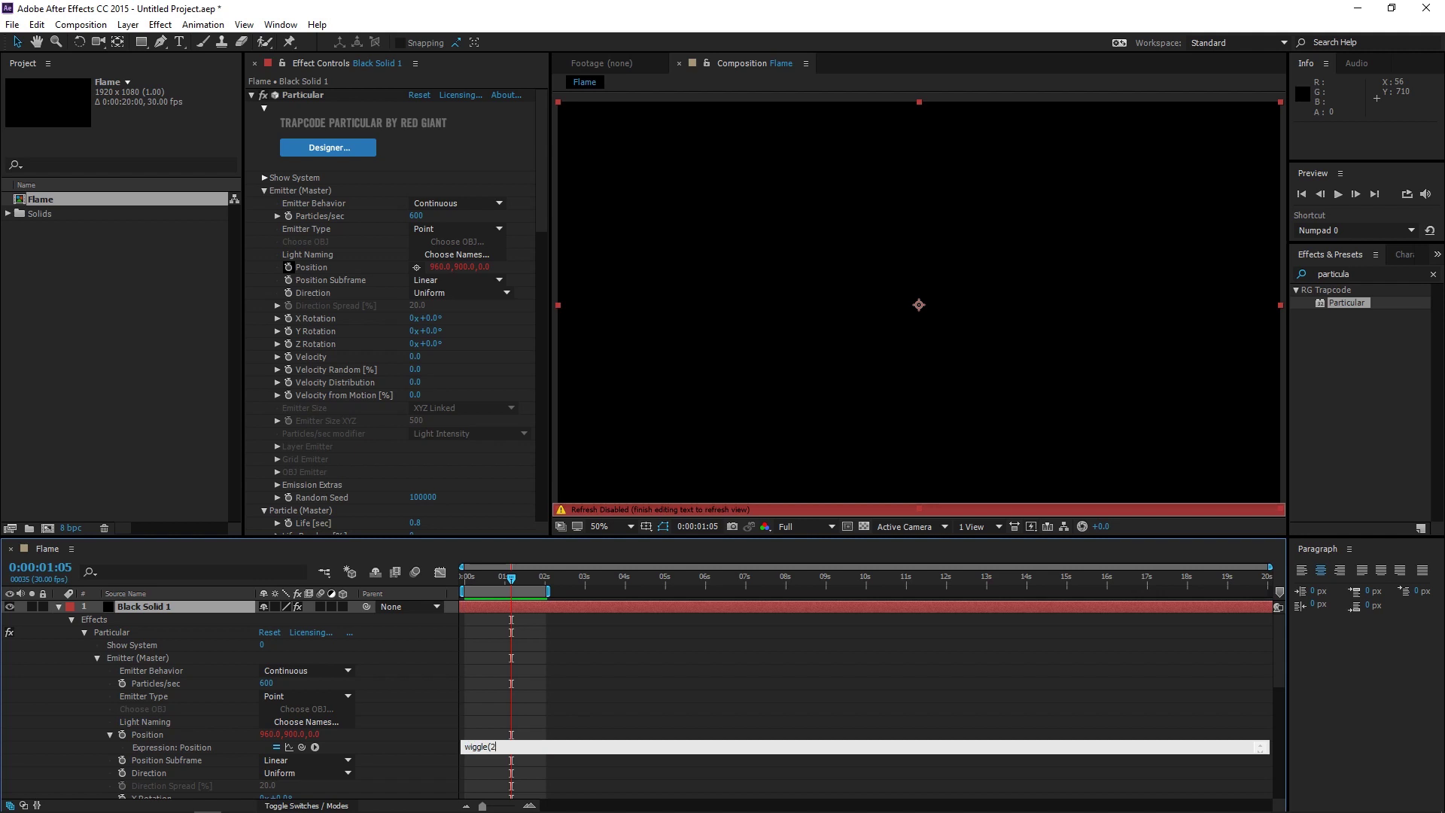
text(2,20);)
key(KP_Enter)
key(KP_0)
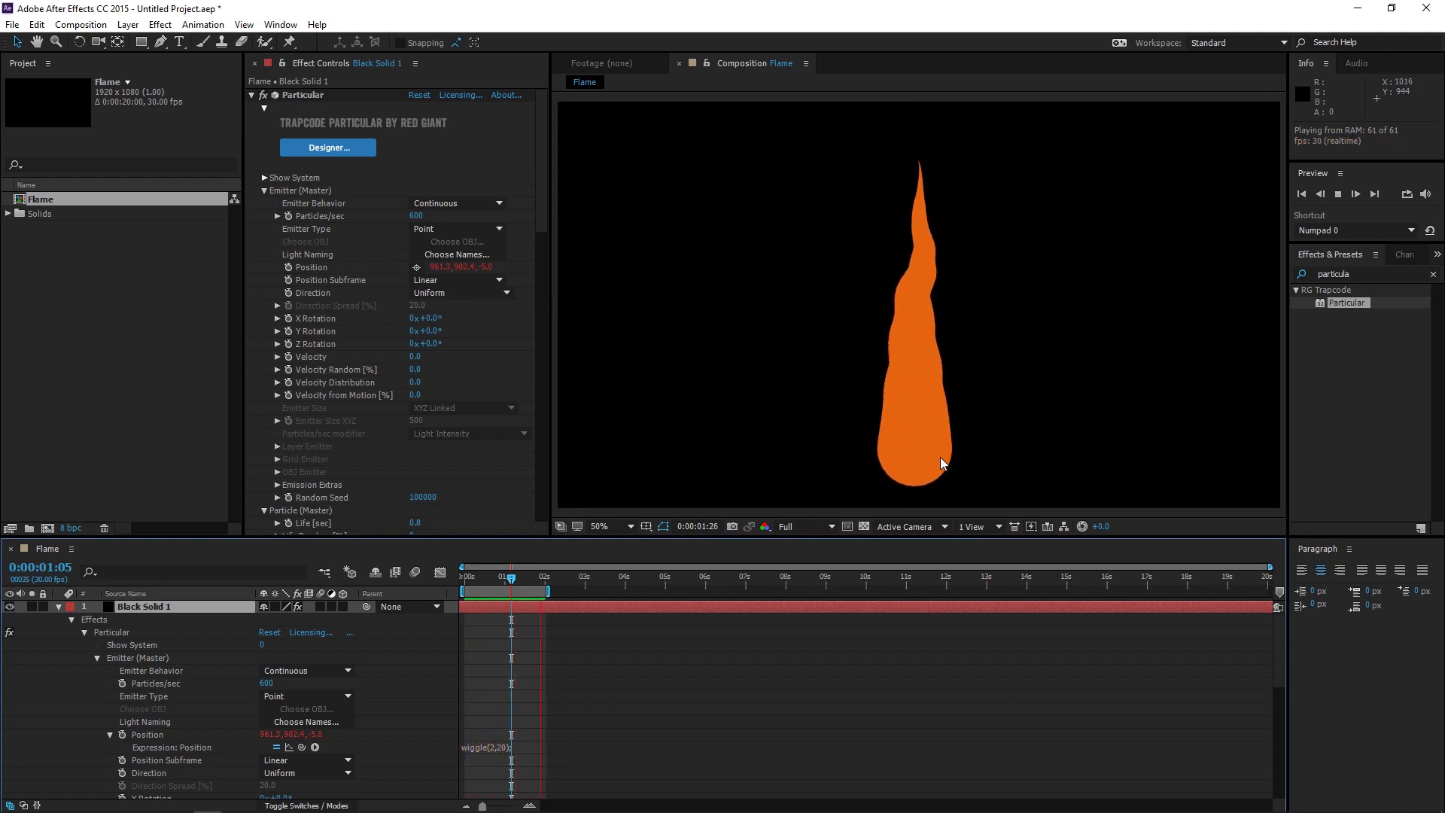
key(ctrl+s)
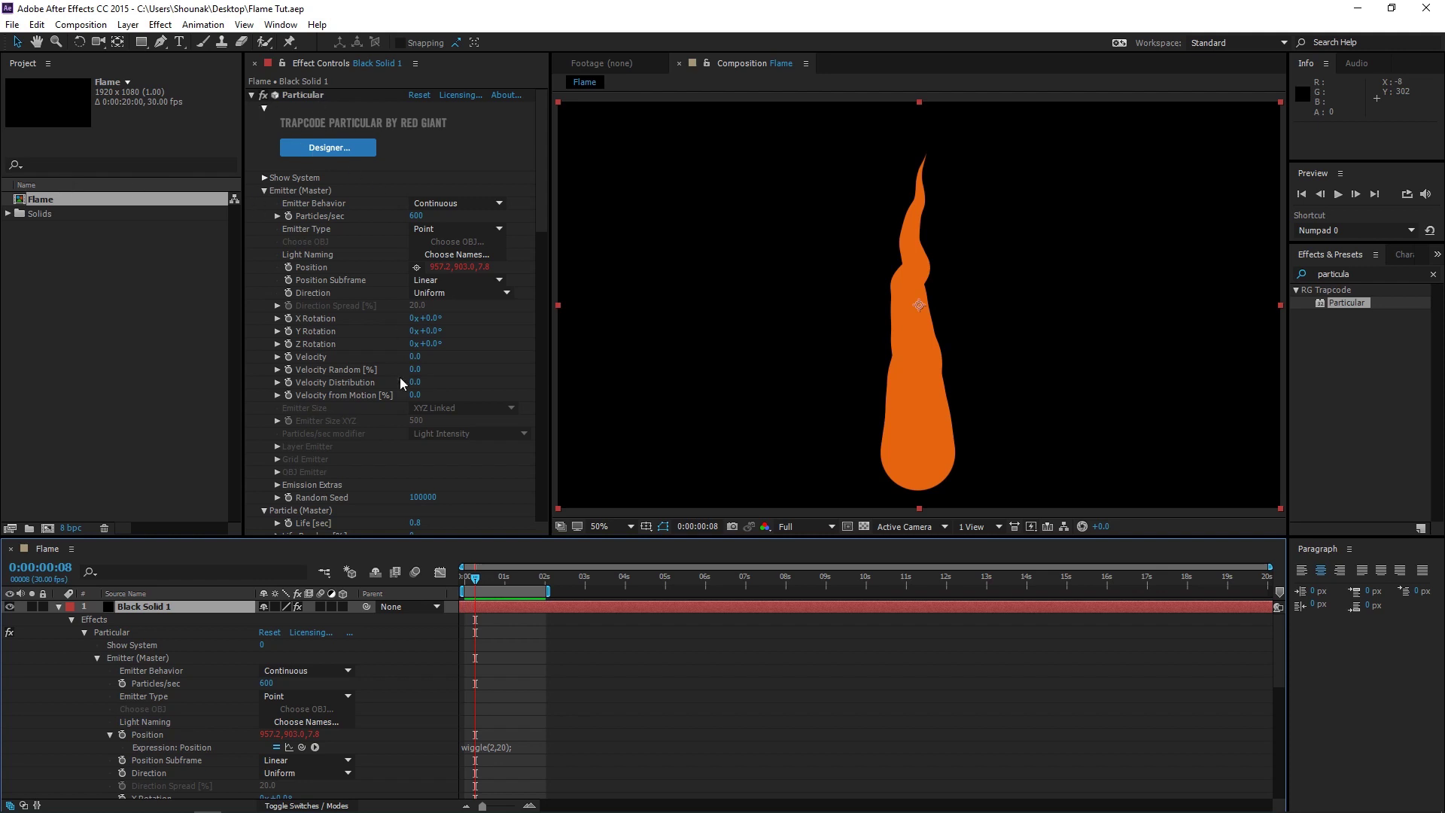
Step: Duplicate the Flame composition, rename the copy Embers after fixing a typo, and open it
click(70, 198)
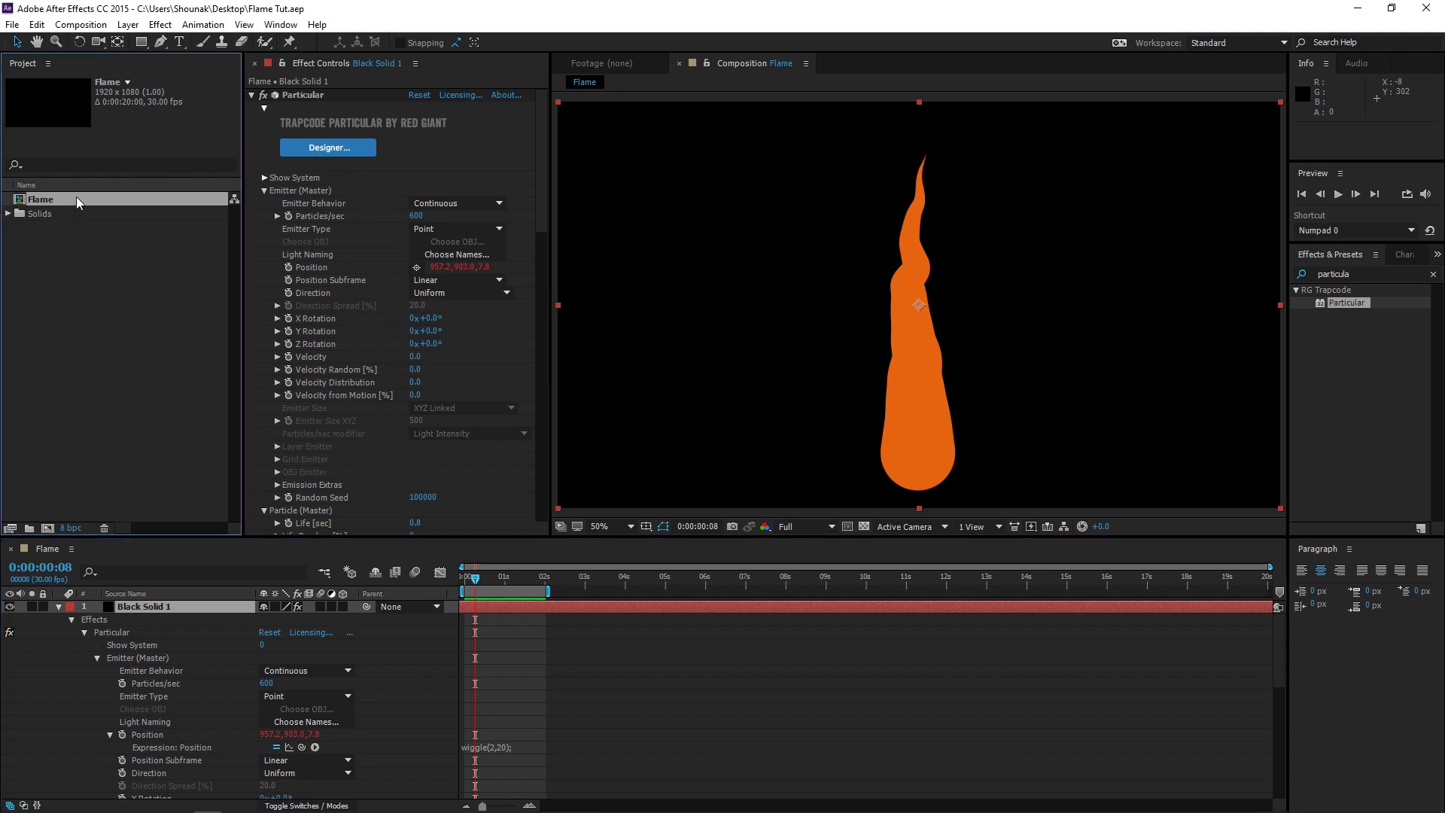
key(ctrl+d)
key(Return)
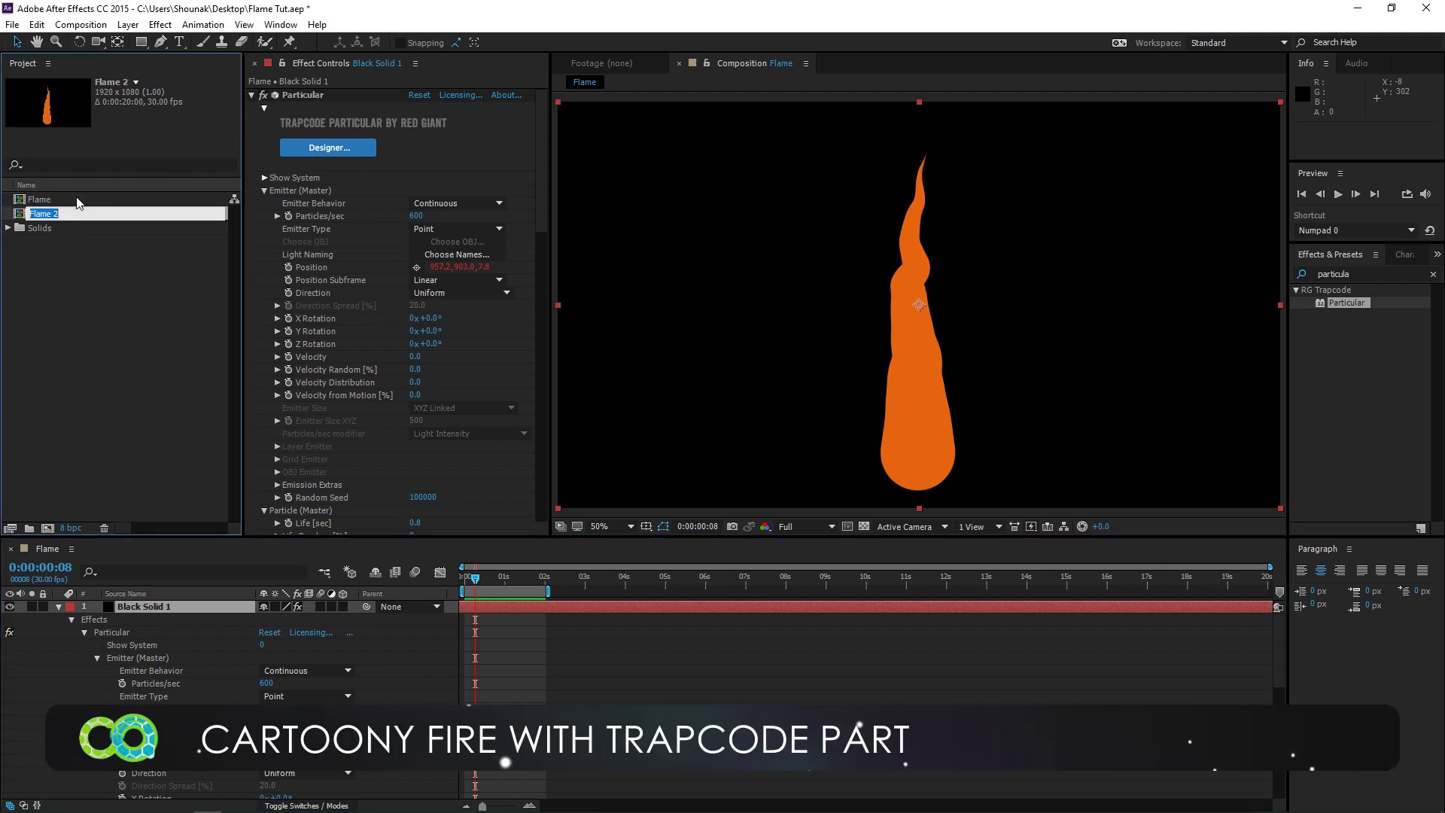
text(Emebers)
key(Return)
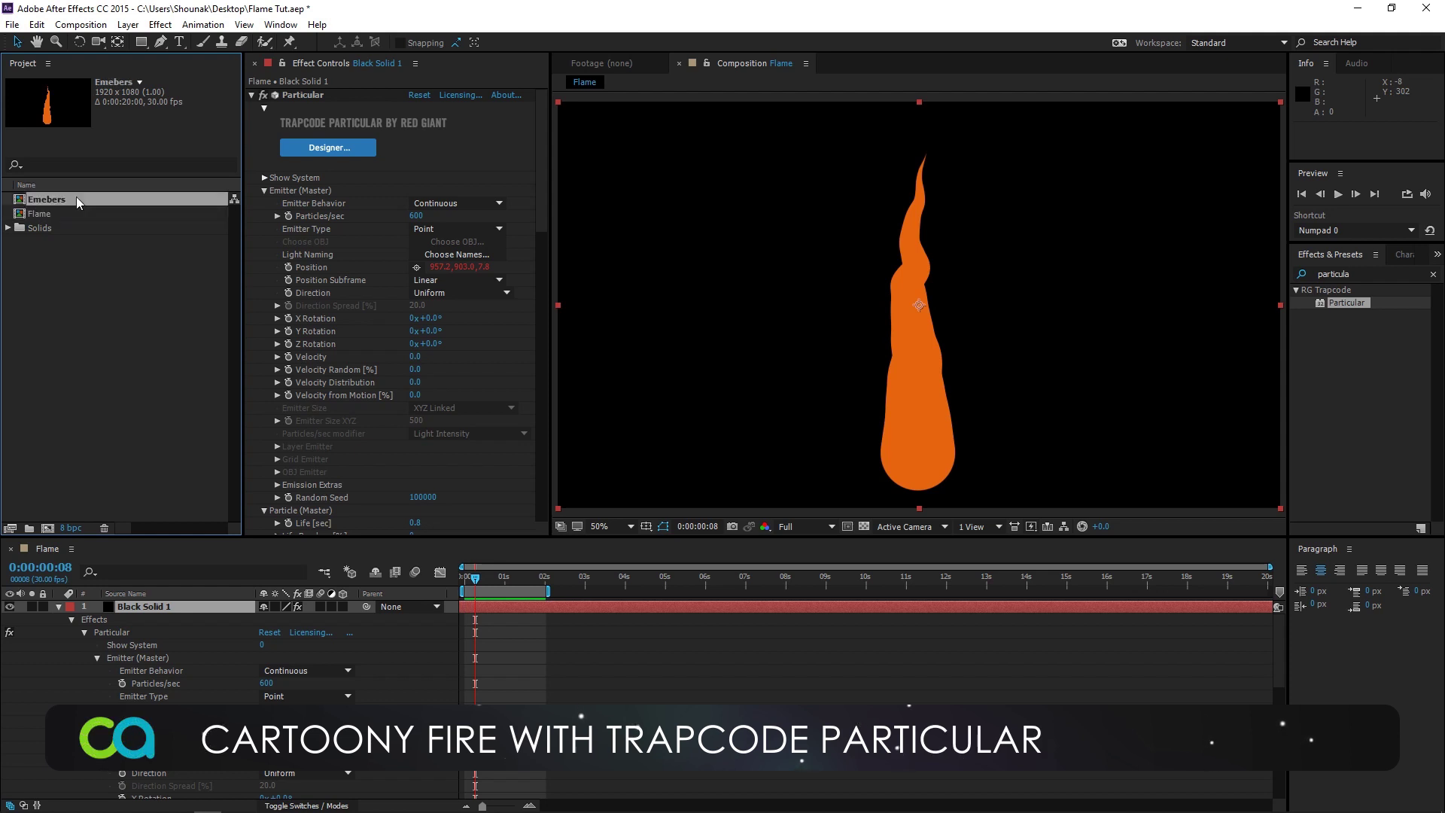
key(Return)
text(Embers)
key(Return)
double_click(77, 198)
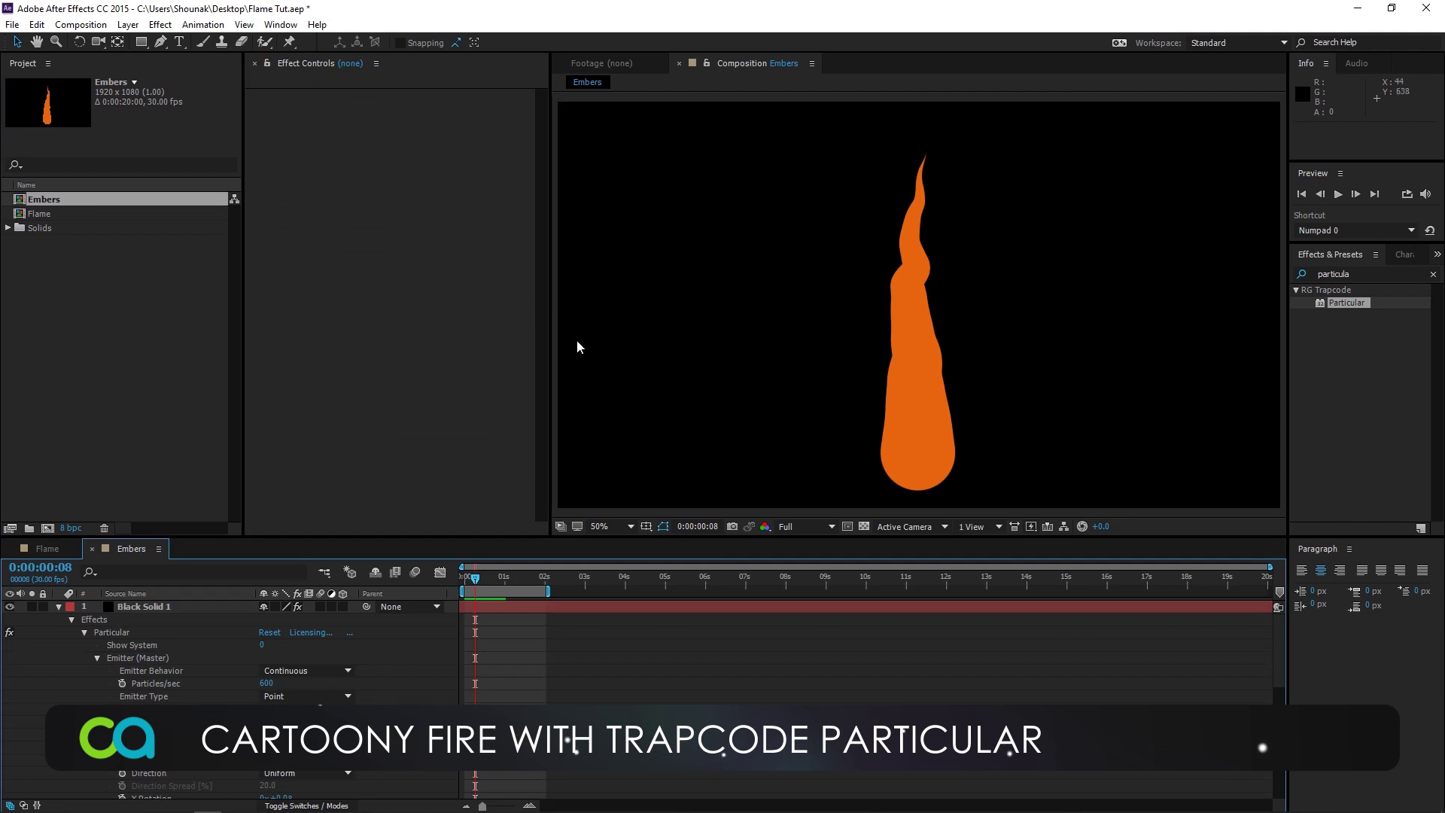
Step: Set emission to 20 particles per second and remove the Position wiggle expression
click(527, 607)
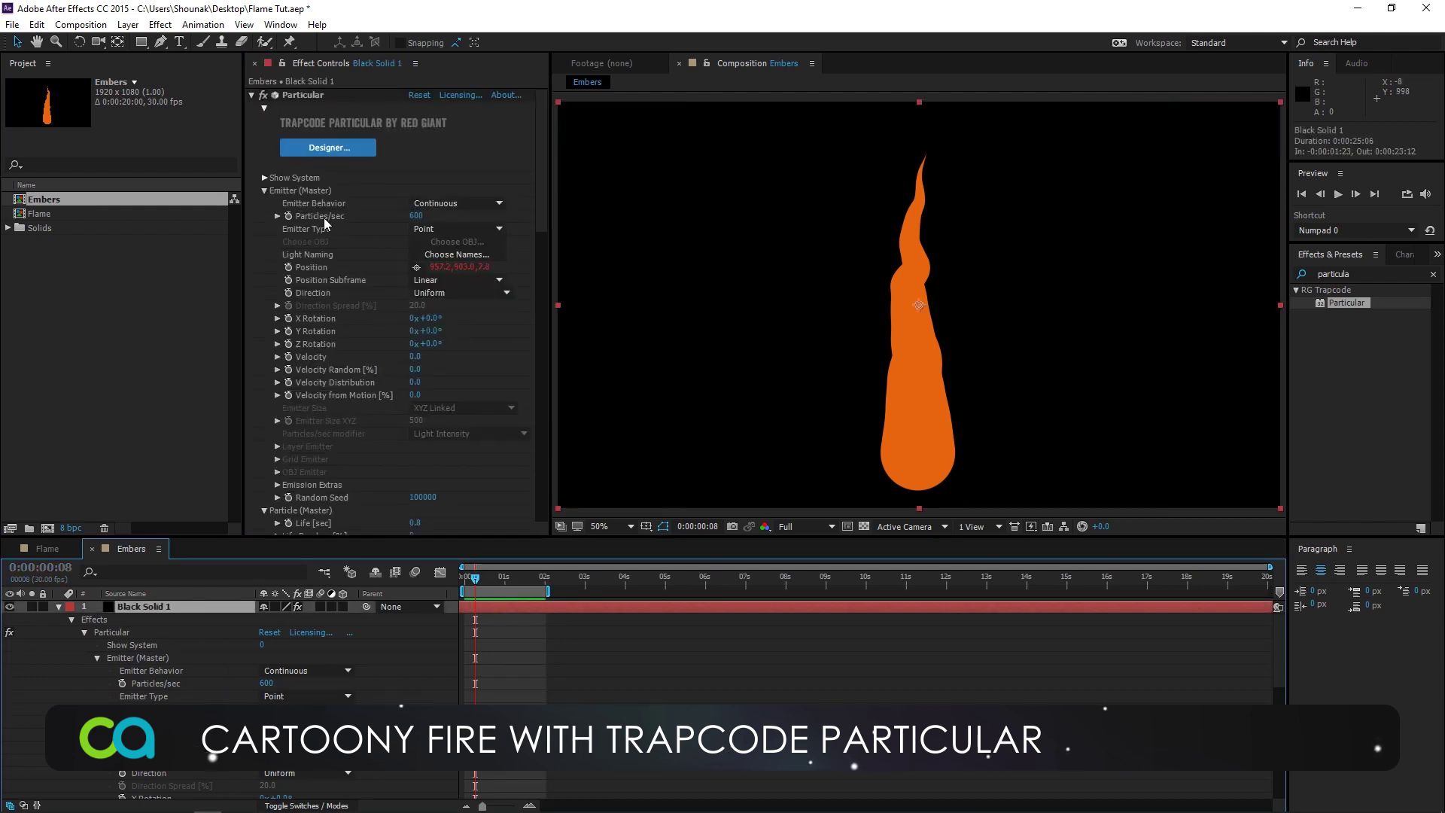
click(416, 216)
text(20)
key(Return)
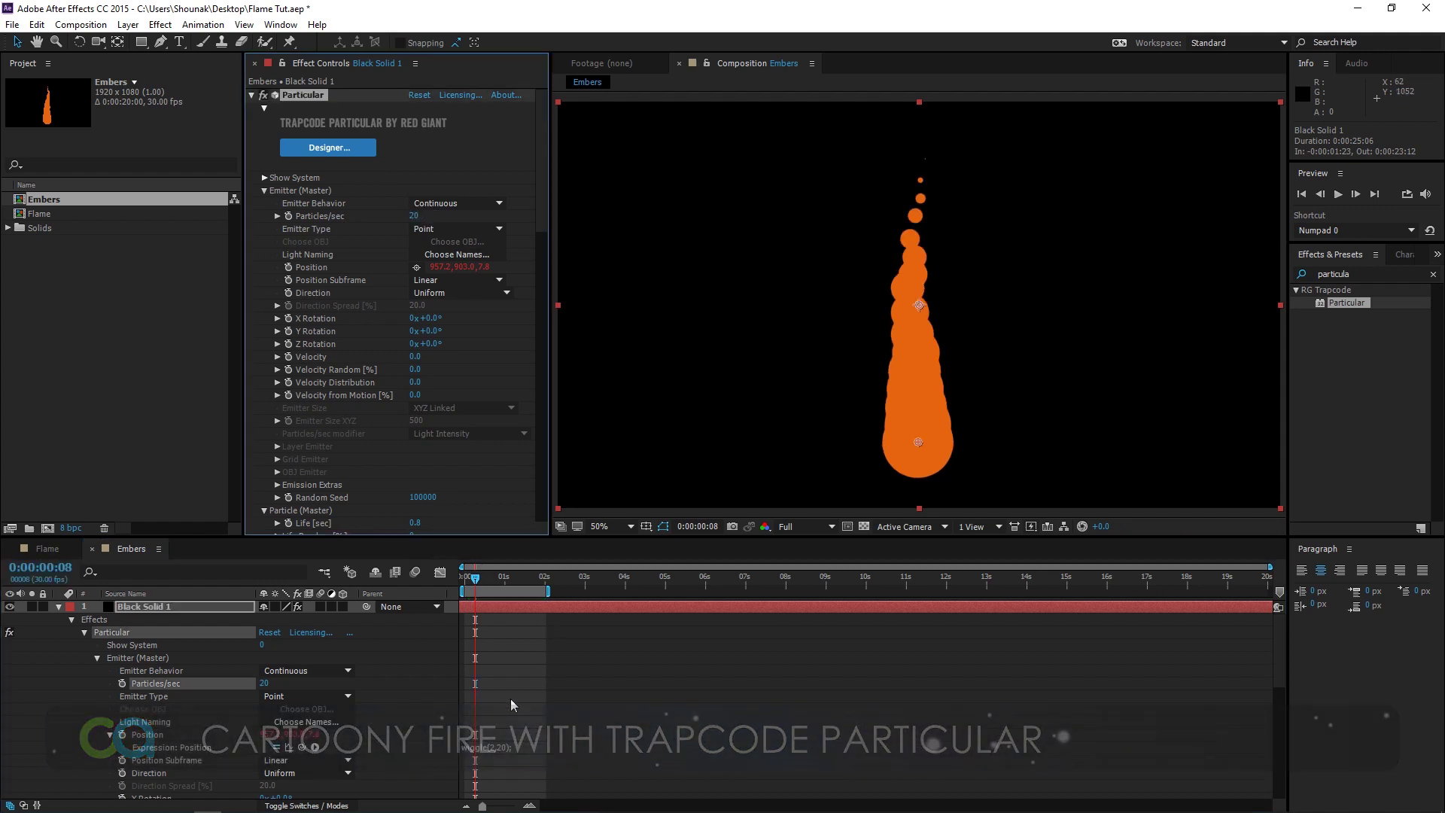
click(500, 745)
key(BackSpace)
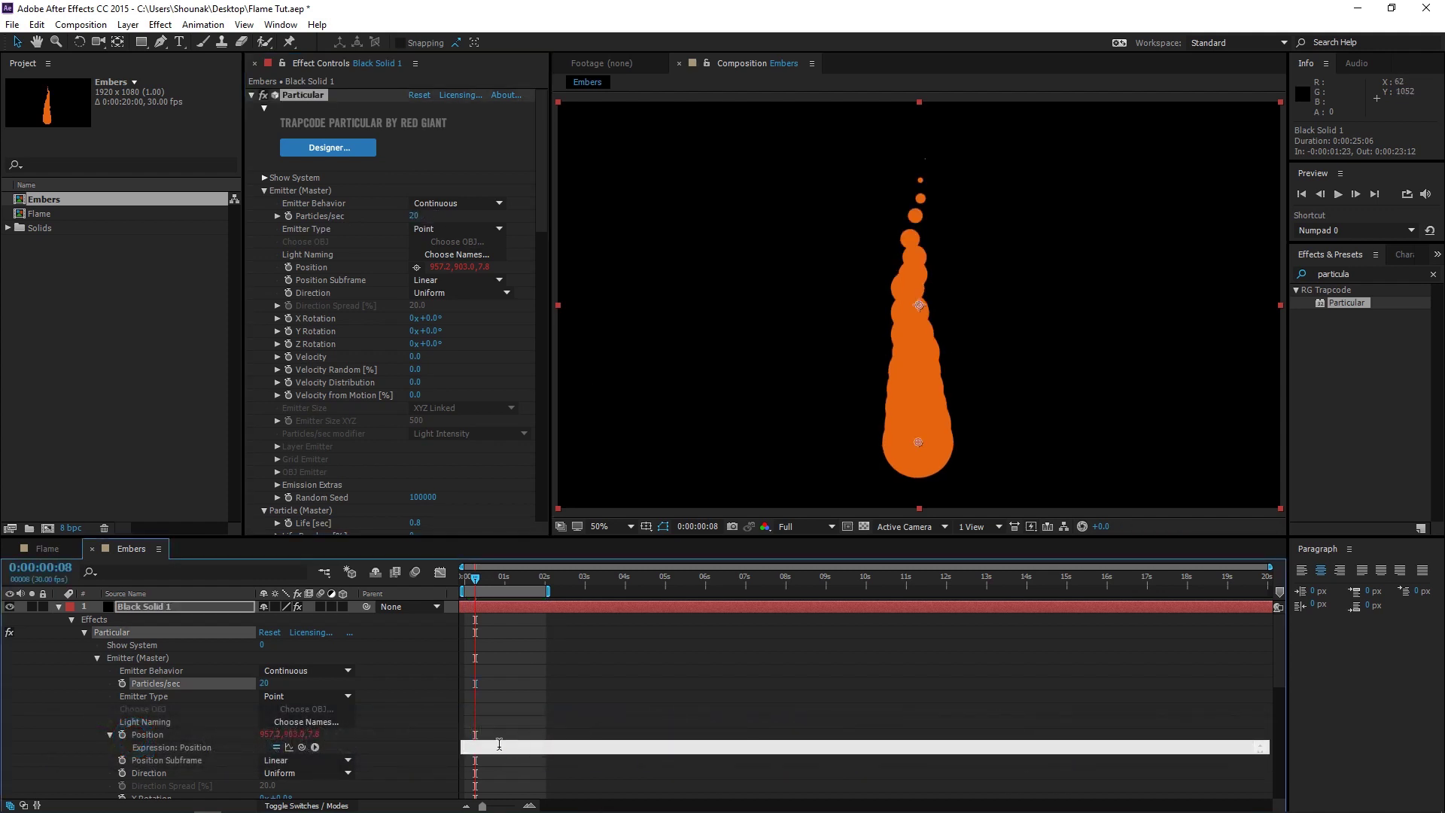
key(KP_Enter)
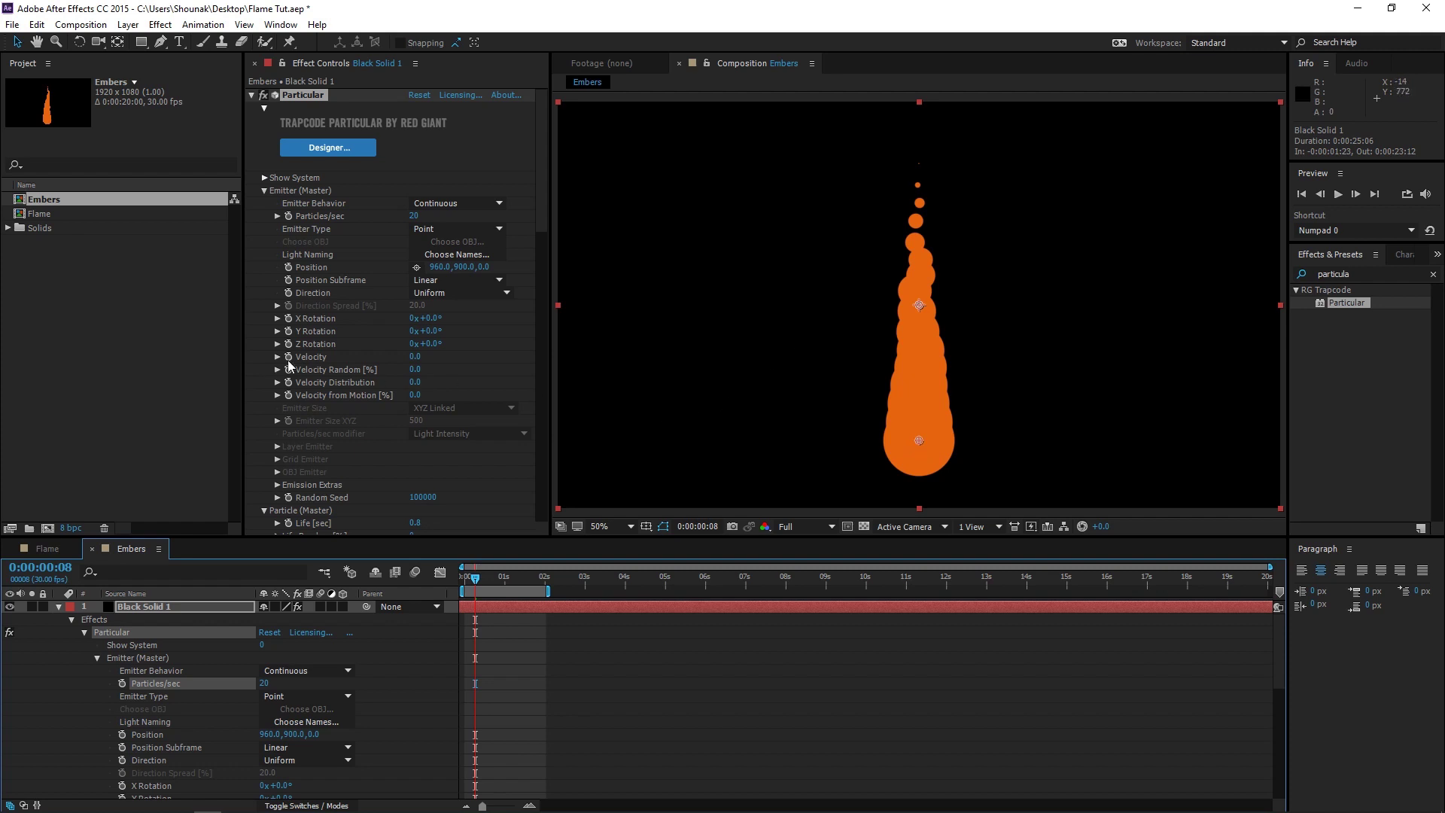
Step: Set the emitter Velocity to 280 and the particle Size to 30
click(415, 357)
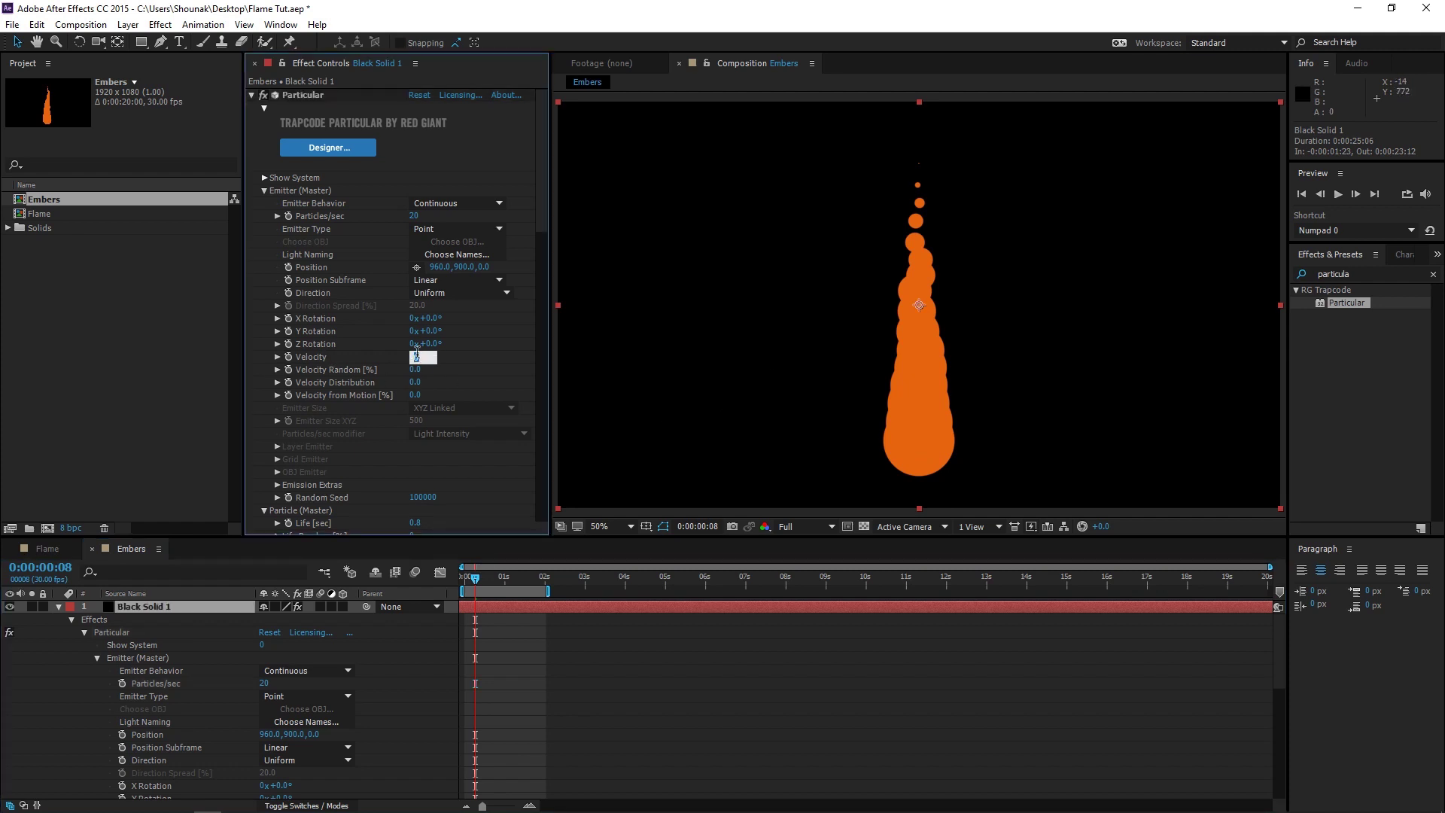
text(28)
key(Return)
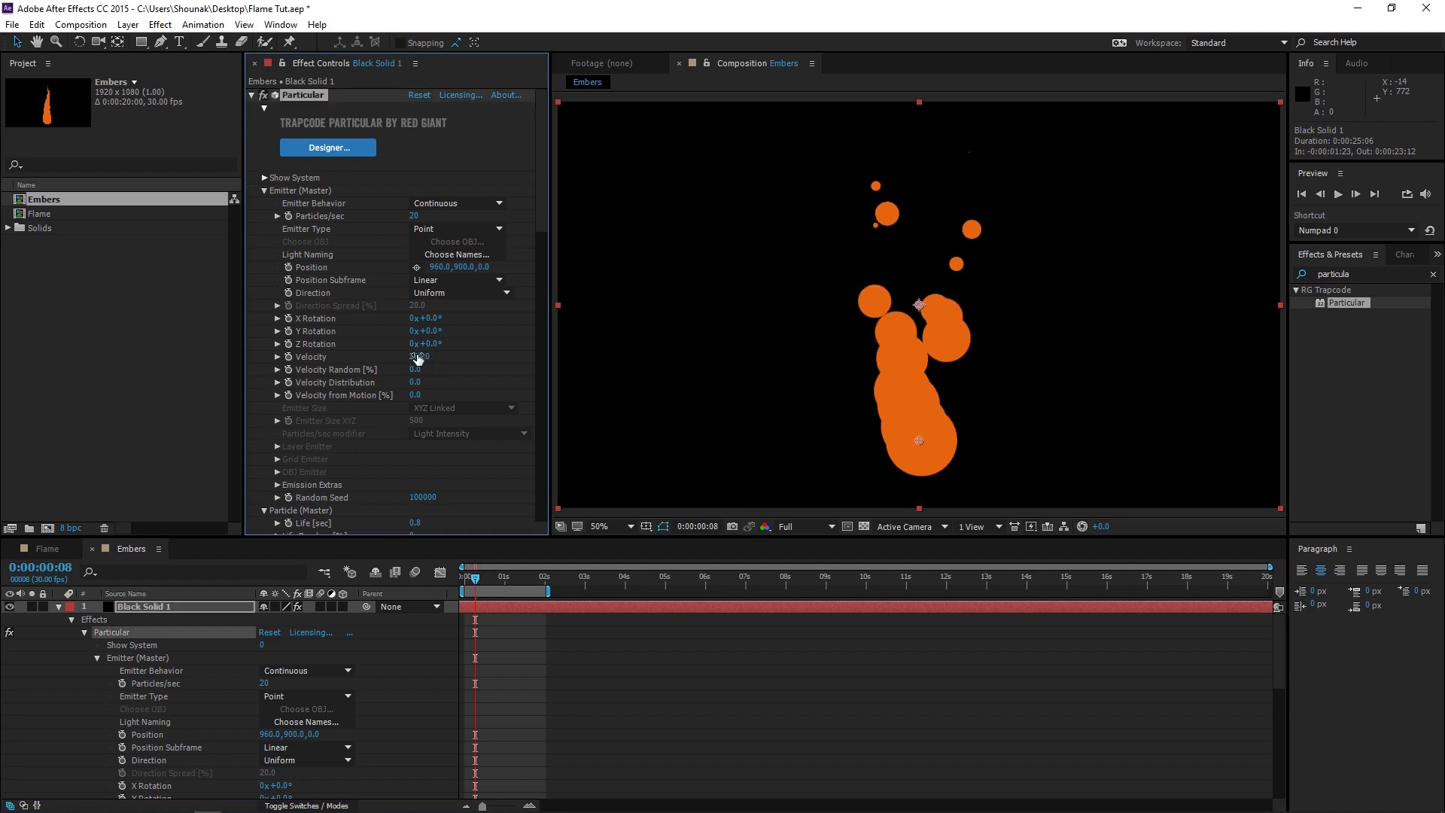
scroll(359, 359, down, 3)
scroll(358, 359, down, 1)
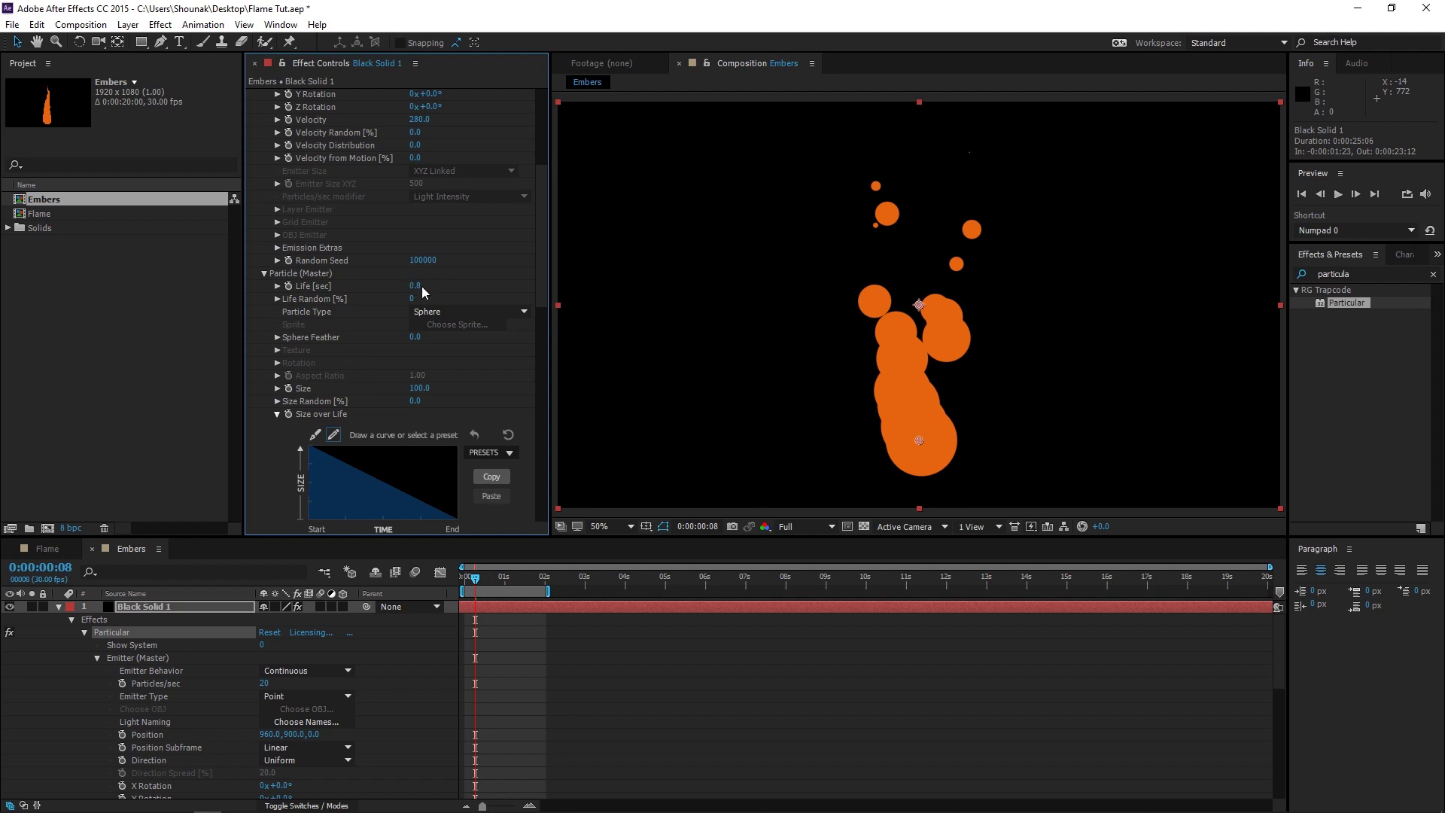
click(416, 388)
text(30)
key(Return)
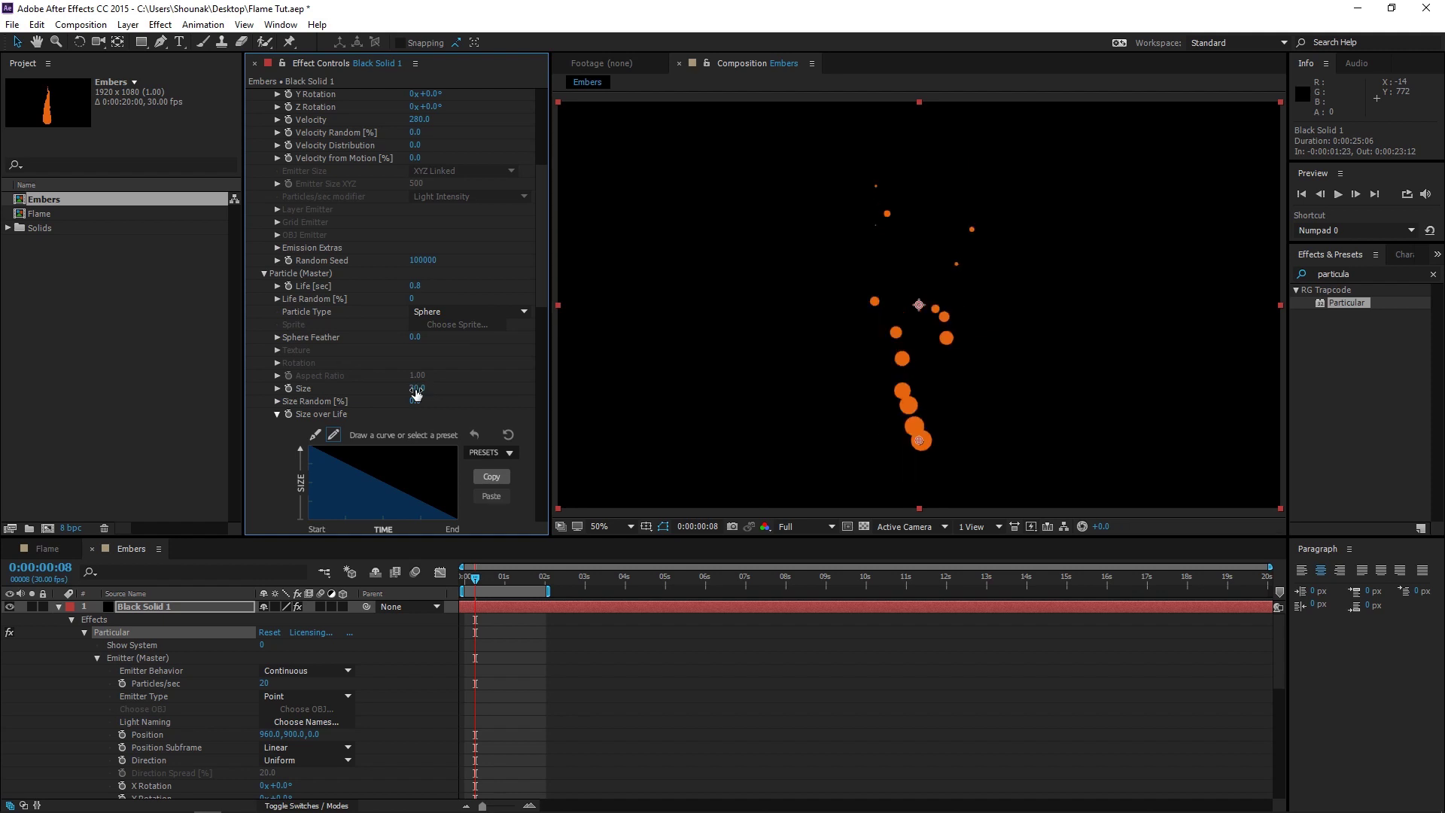
Step: Apply the rise-hold-fall bump Size over Life preset and preview the embers
scroll(382, 349, down, 3)
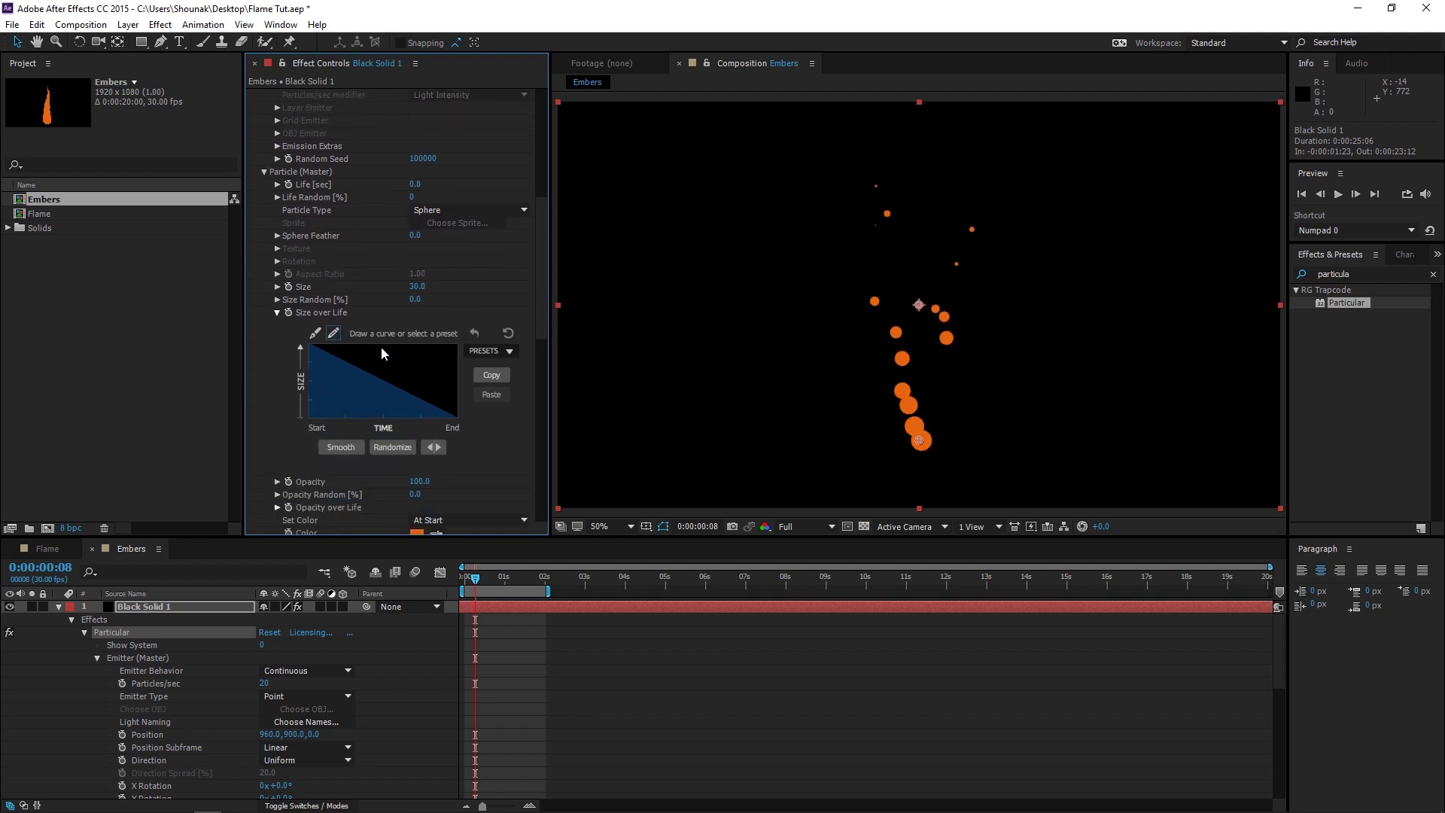
click(485, 354)
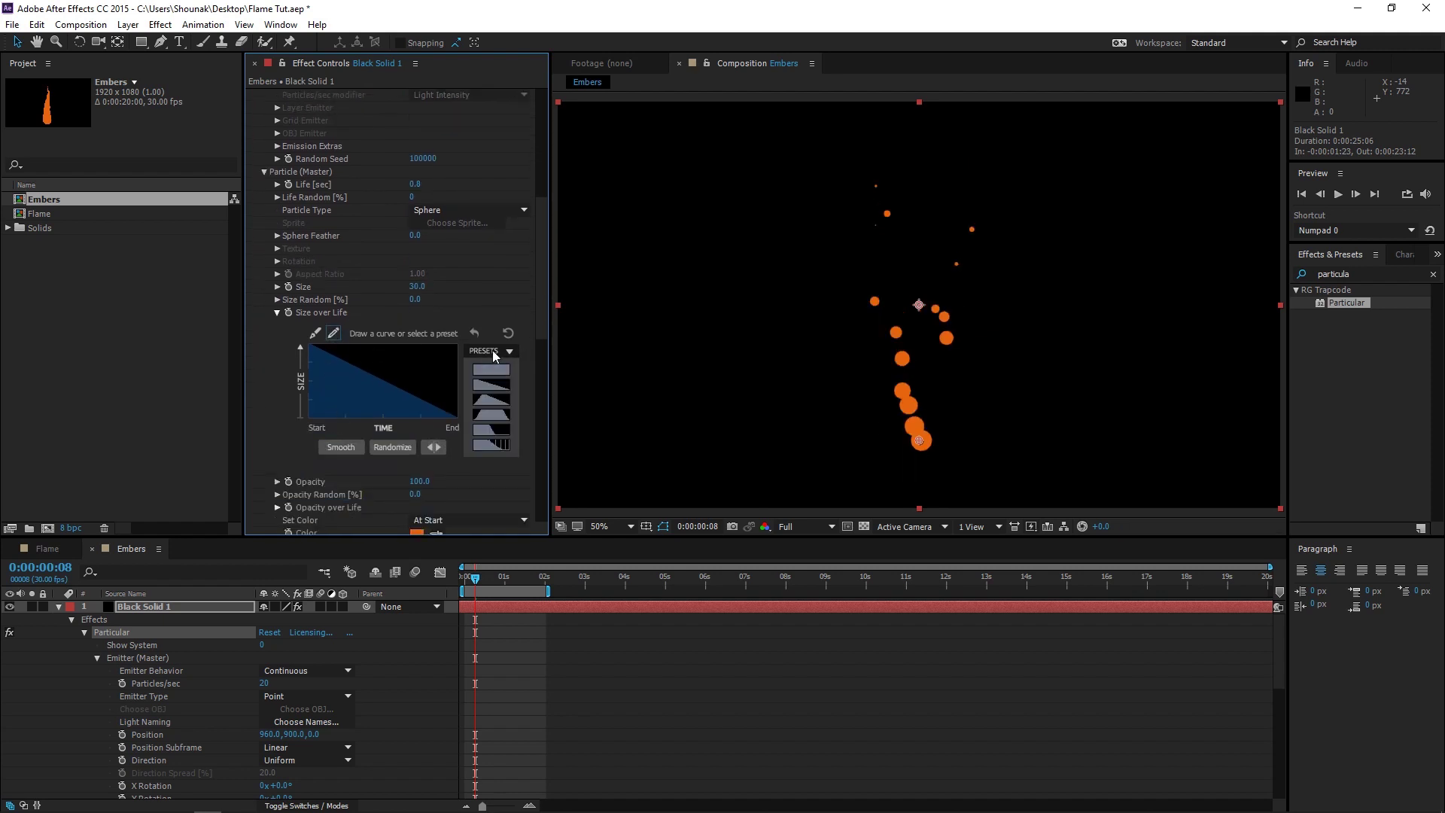
click(489, 415)
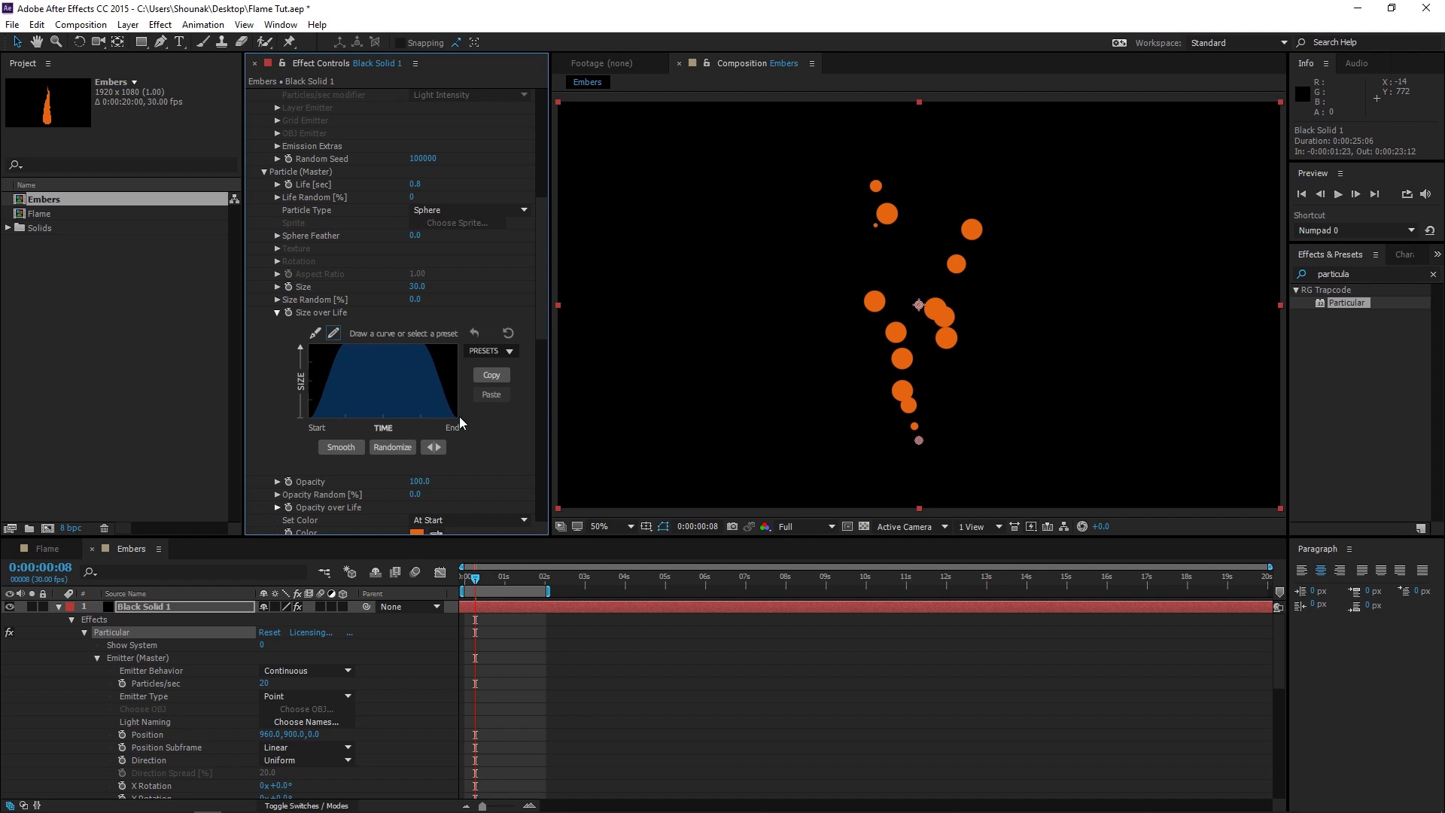
scroll(775, 357, down, 2)
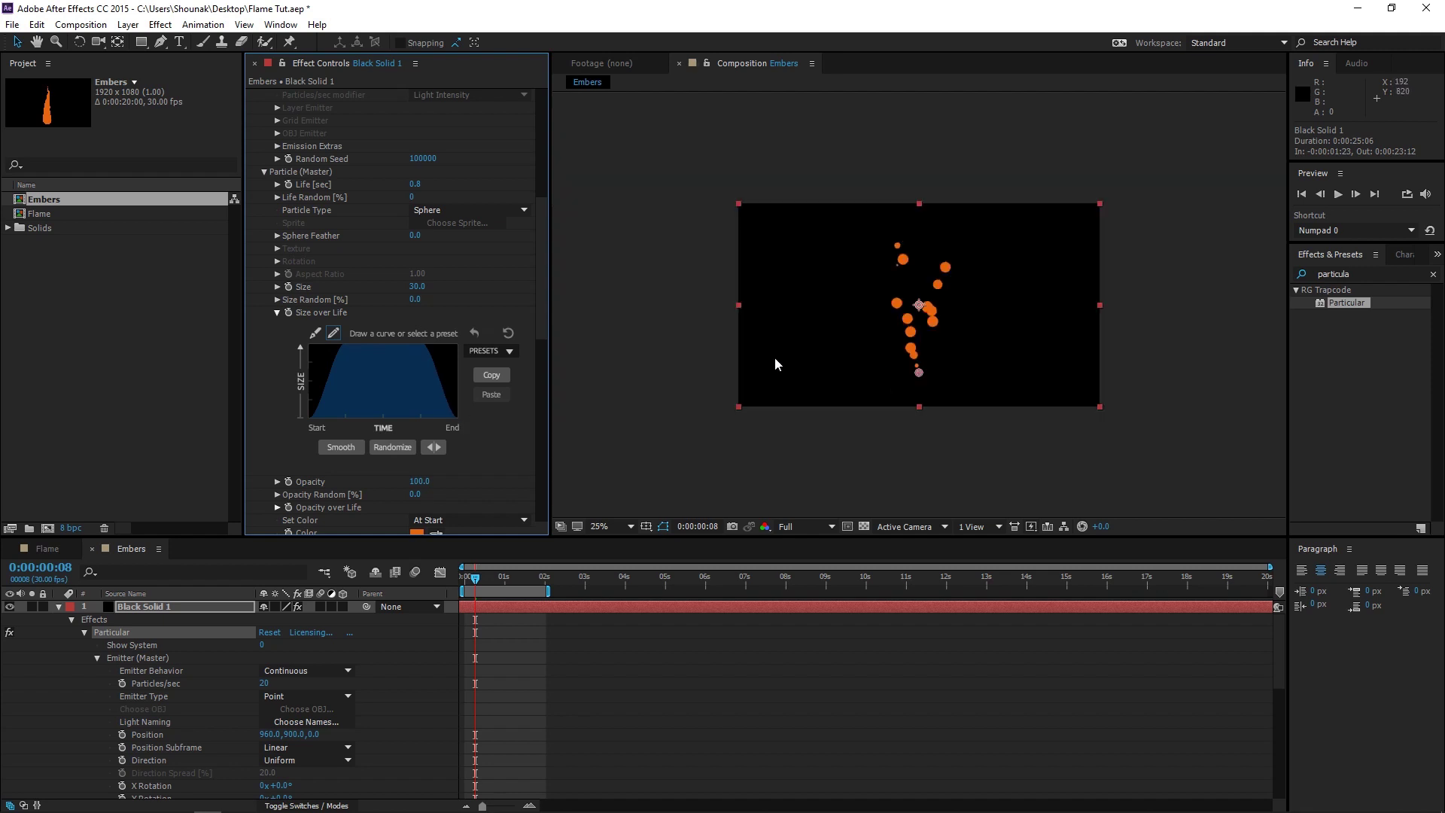
scroll(283, 423, down, 8)
scroll(433, 365, up, 7)
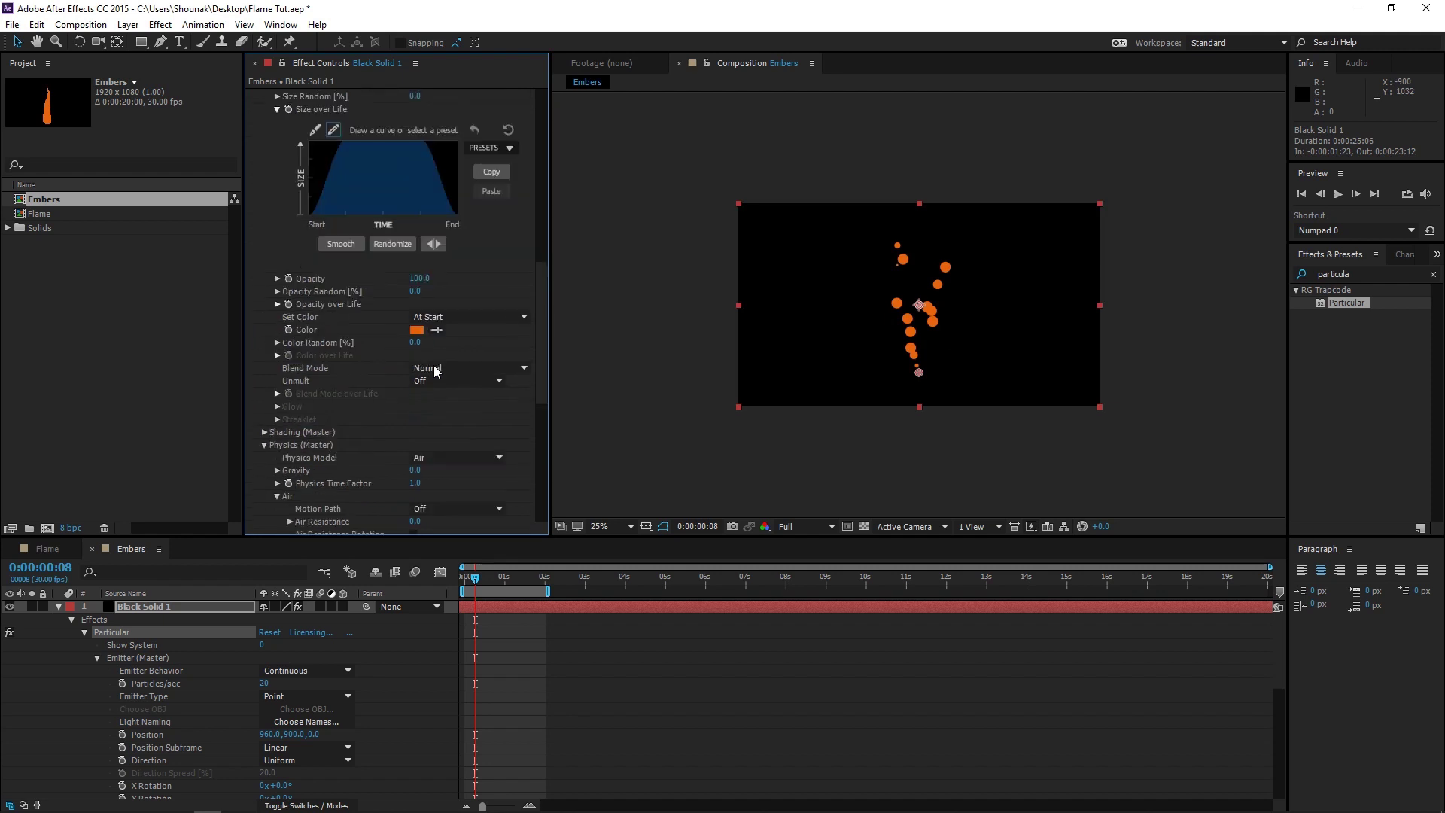
click(498, 630)
key(space)
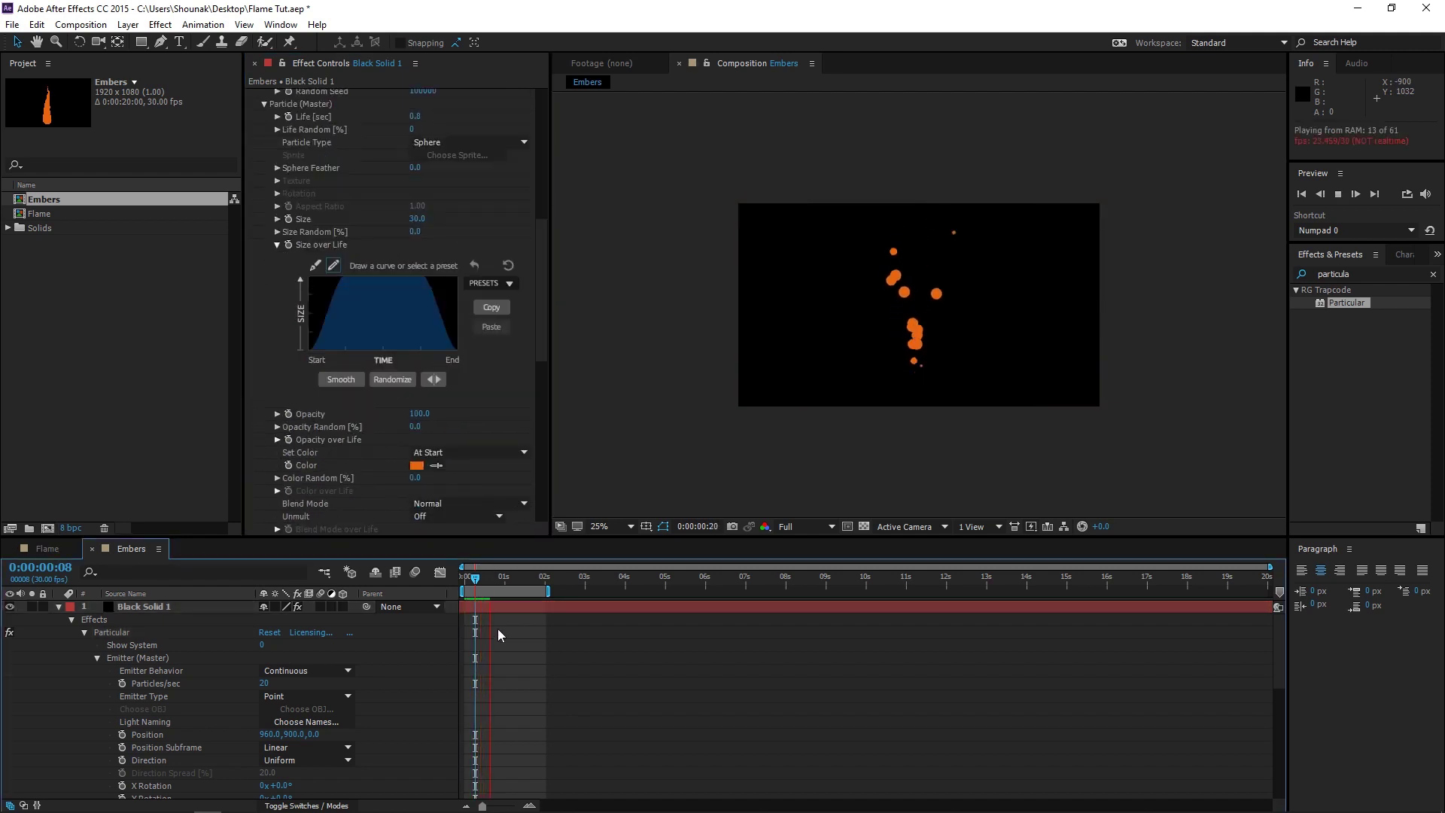
scroll(905, 332, up, 2)
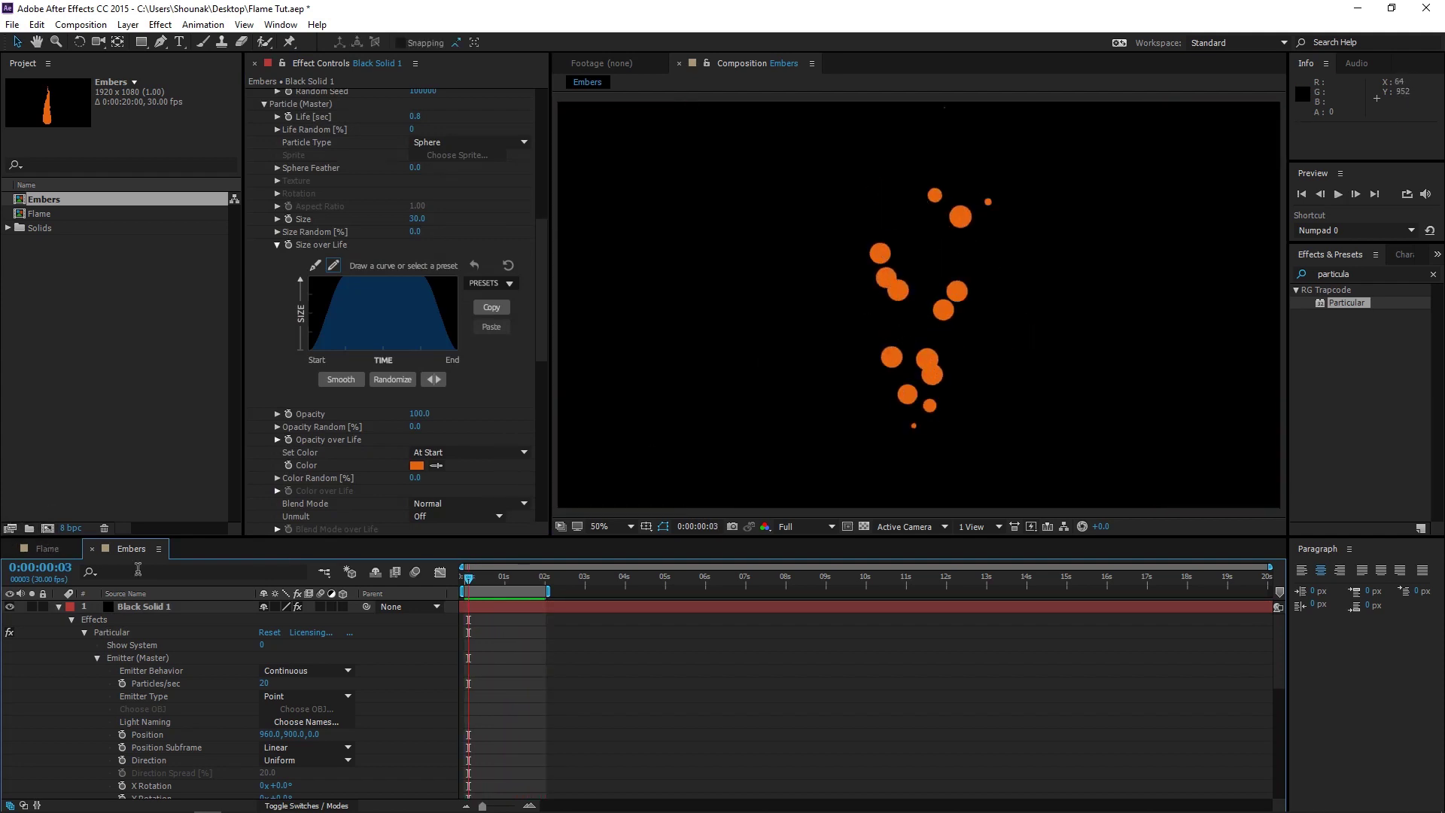
Step: Make a new comp from the Flame comp, rename it 'Composite', and check the full frame
click(48, 214)
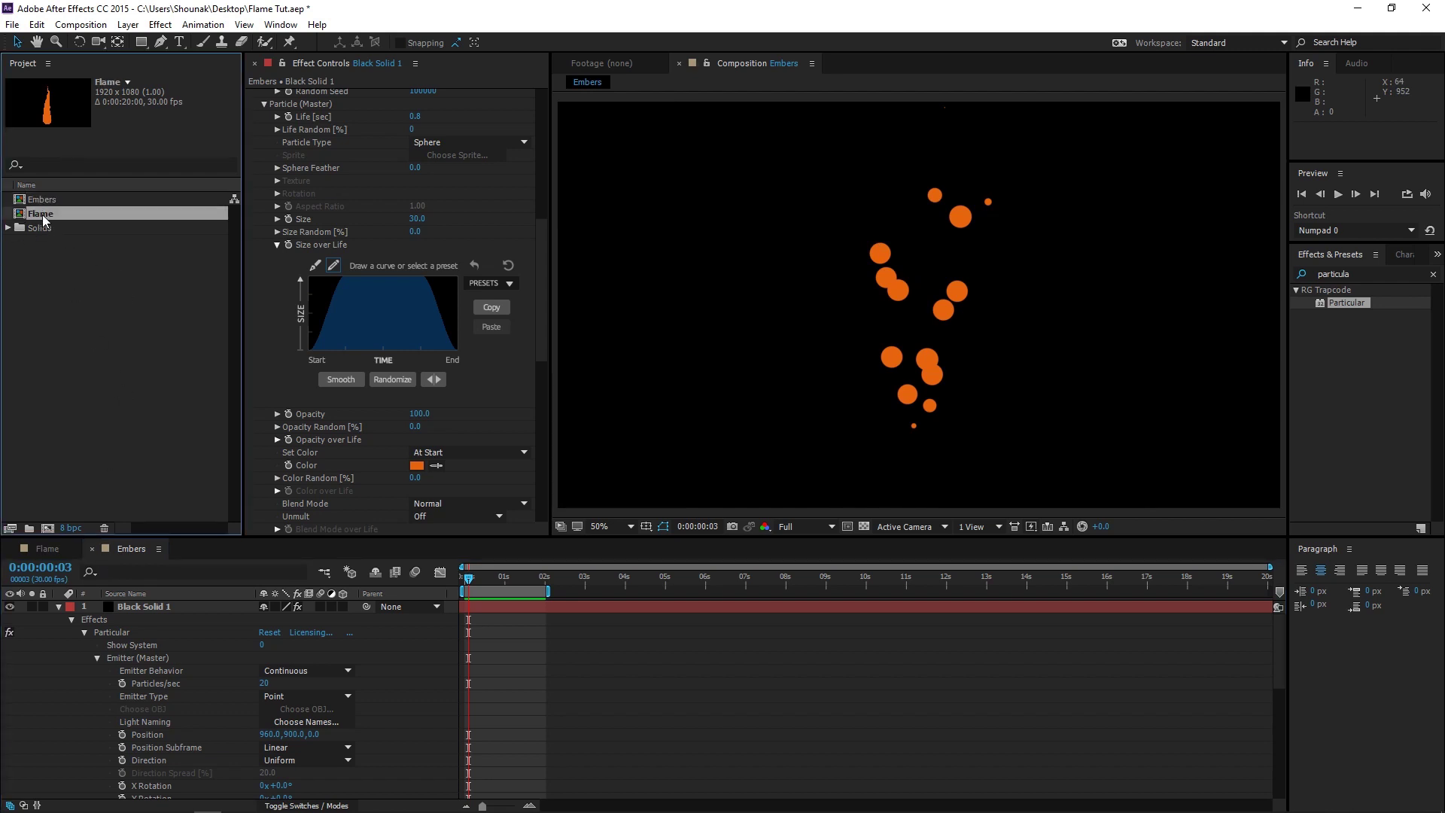
drag(42, 219, 52, 527)
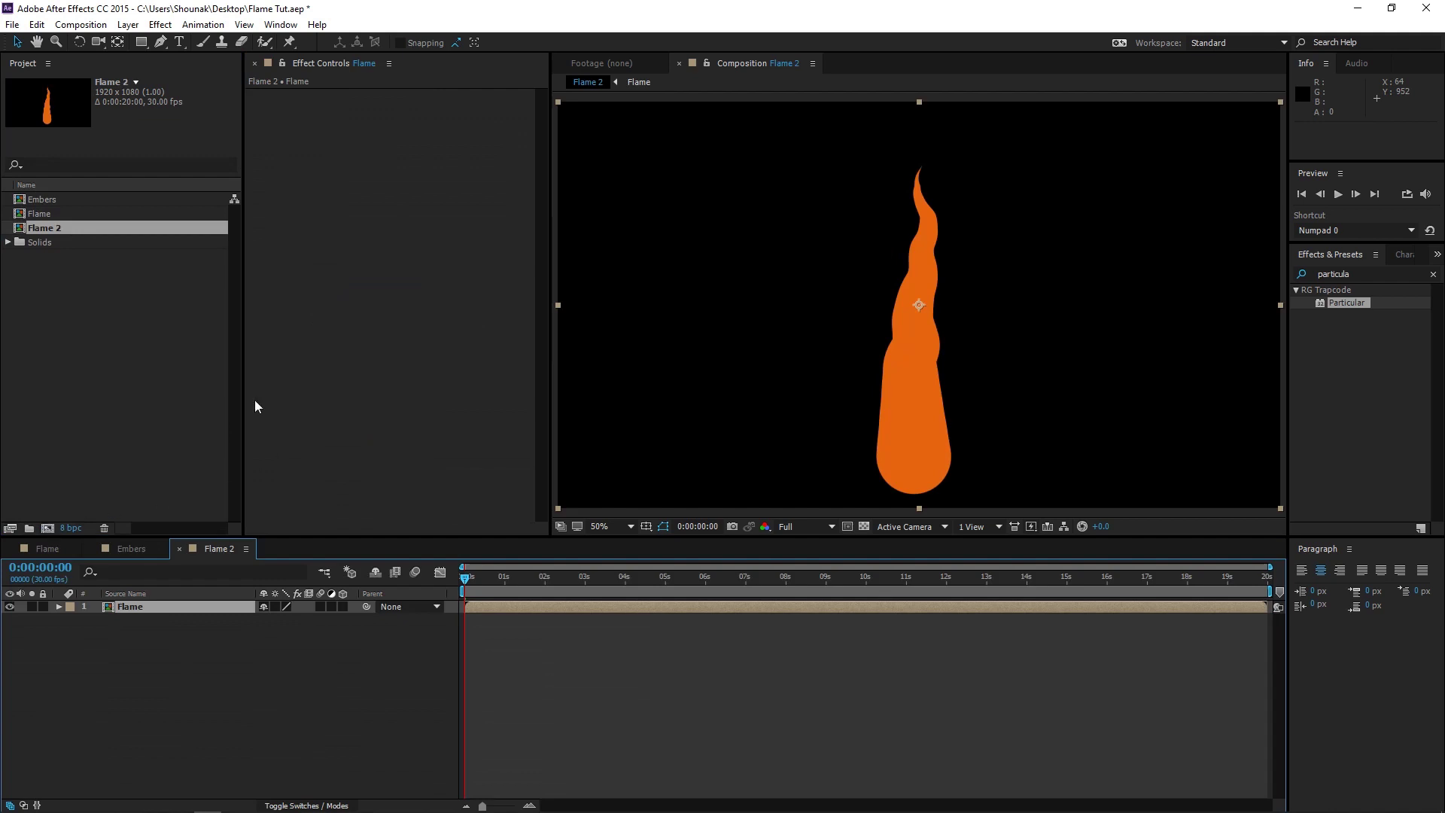
click(47, 226)
key(Return)
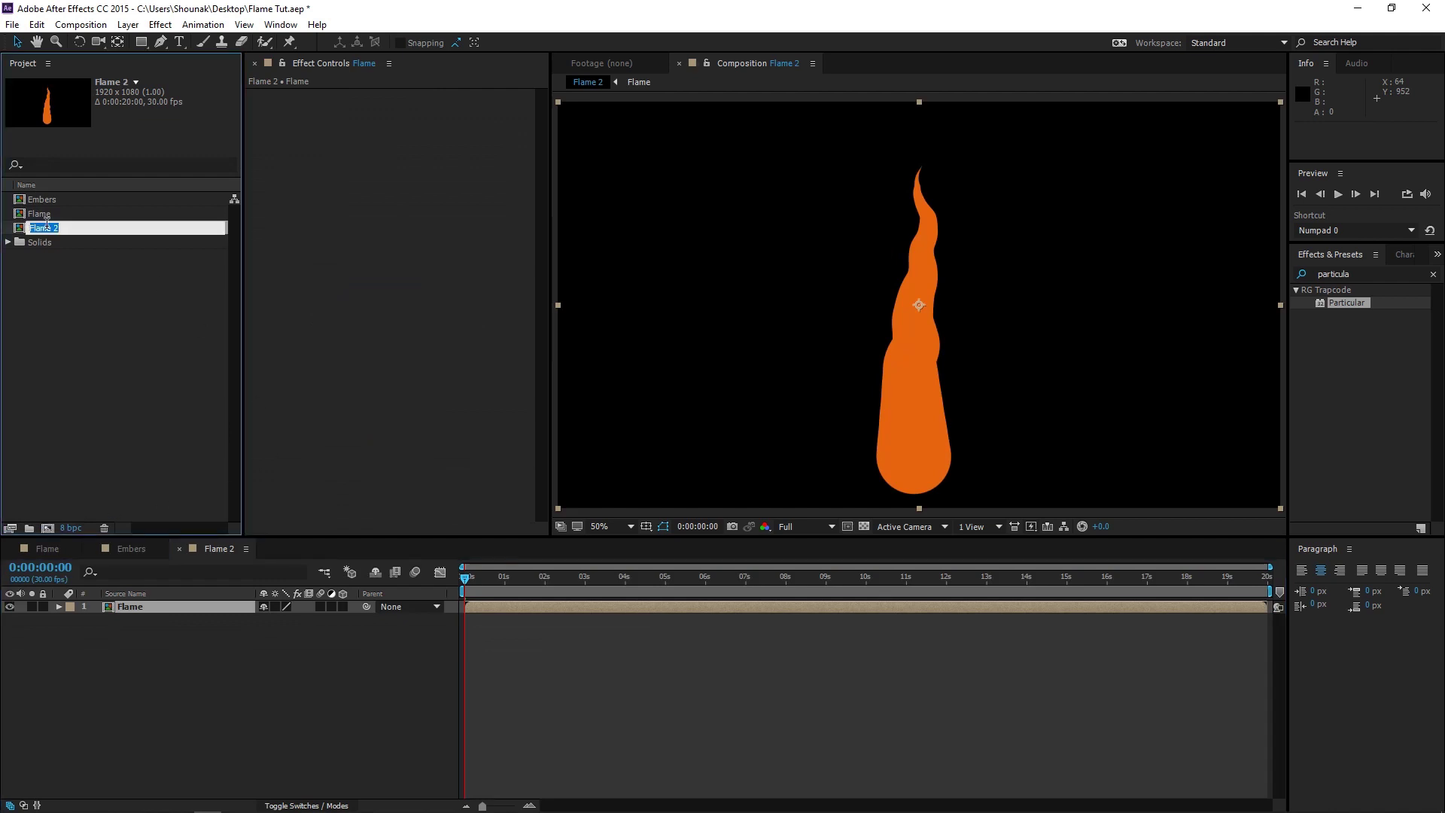
text(Cm)
key(BackSpace)
text(omposite)
key(Return)
key(comma)
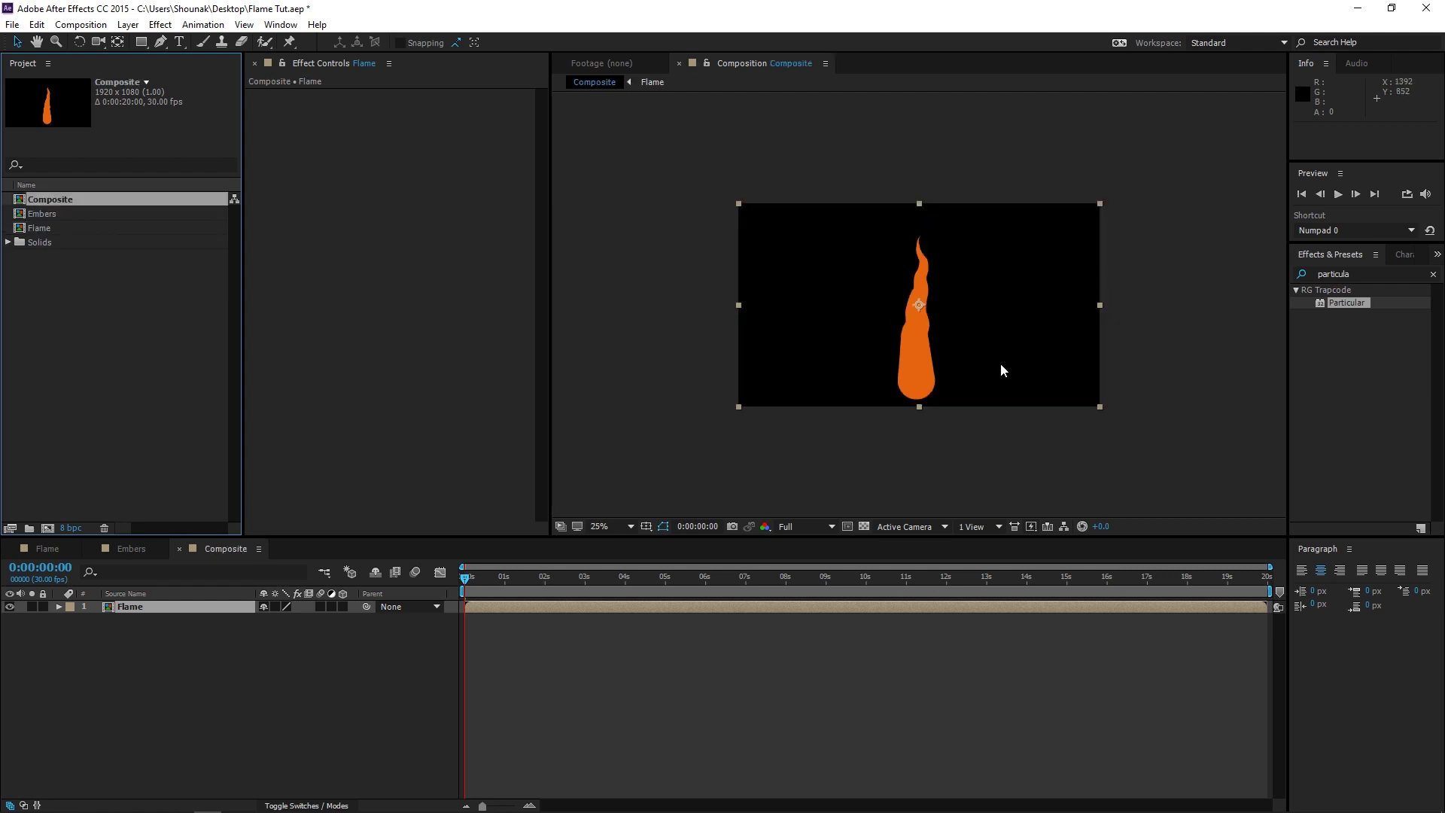
key(period)
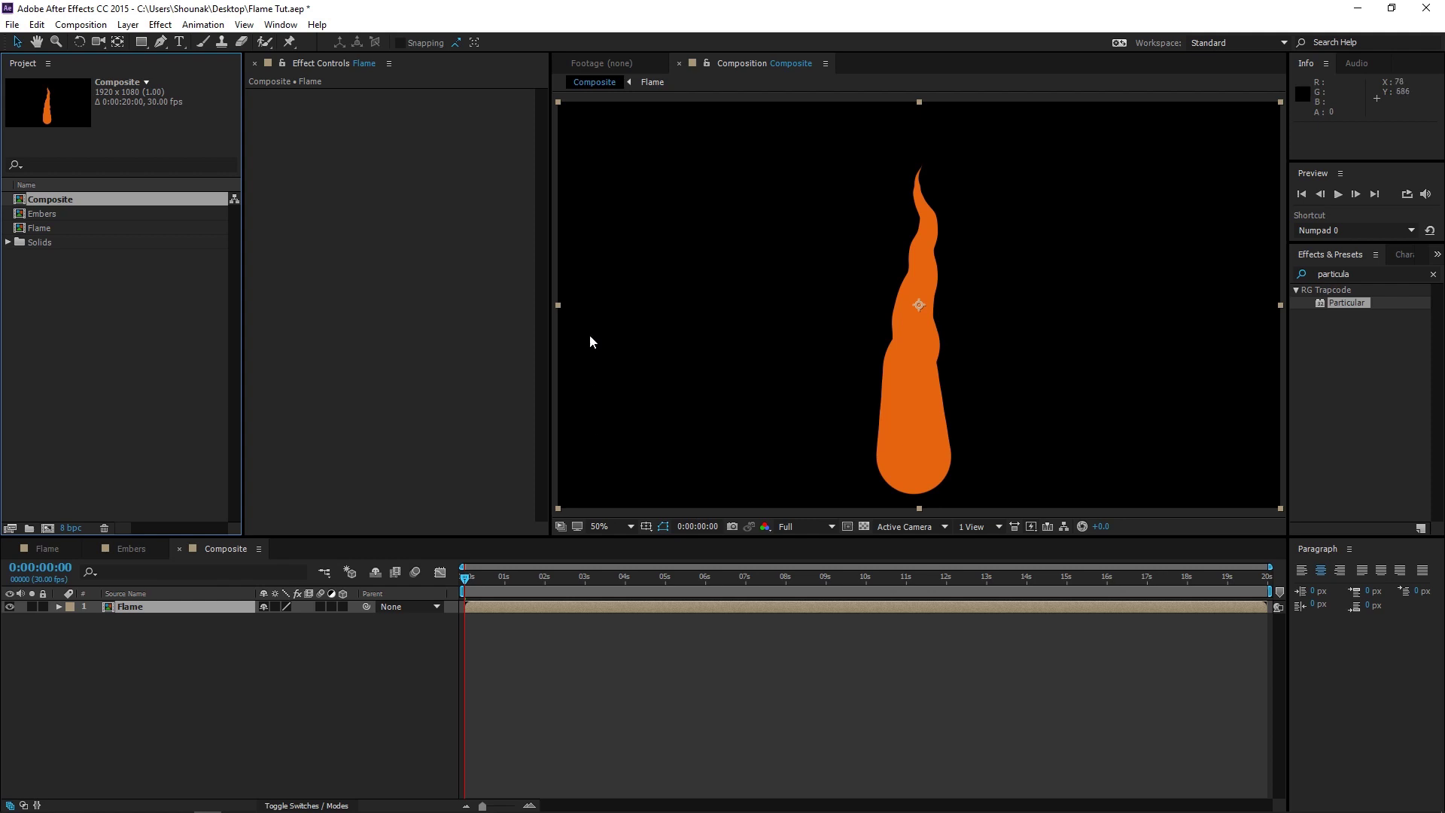
Step: Duplicate the Flame layer, then shrink the copy and move it right and down
click(172, 606)
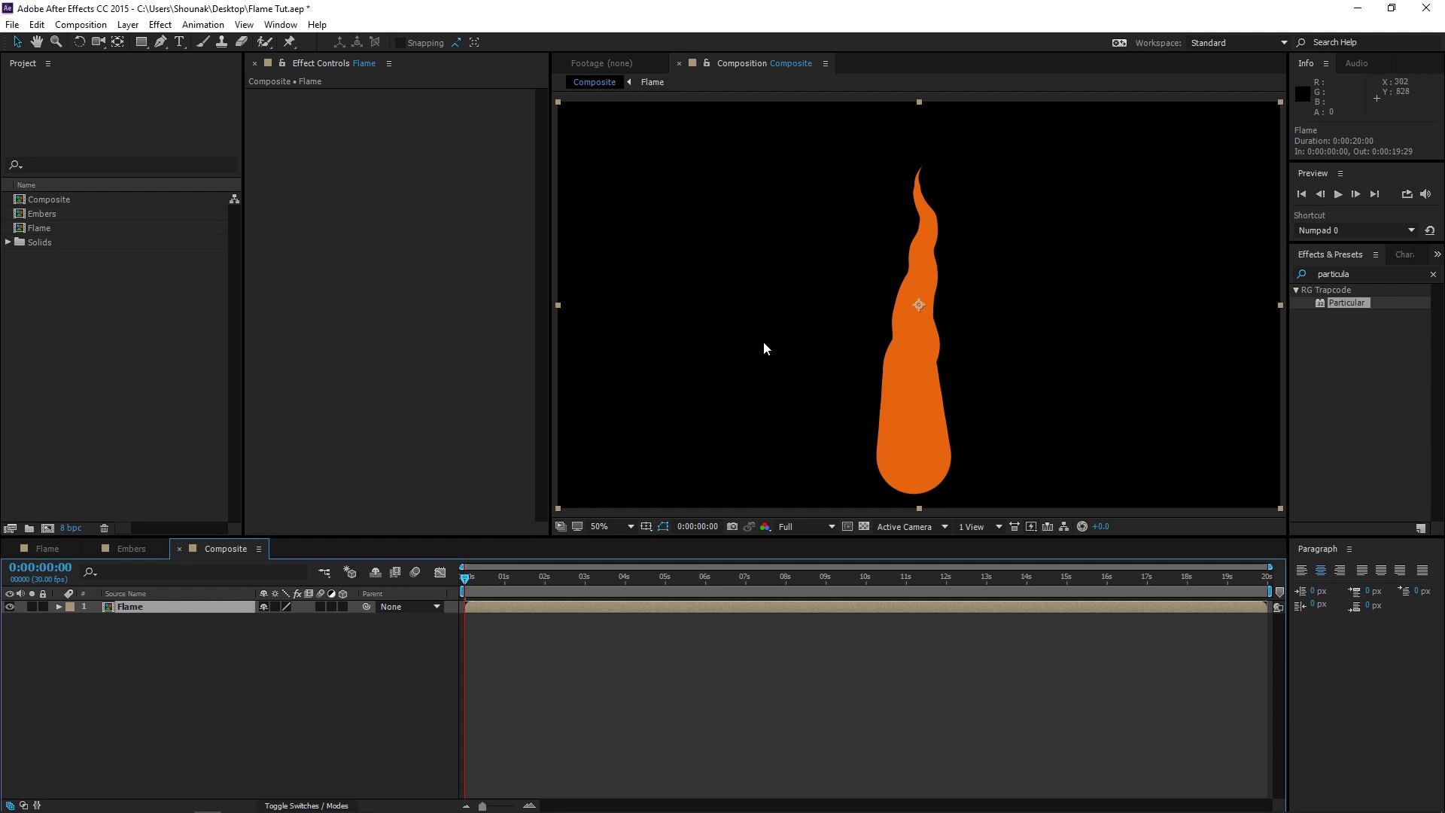
key(ctrl+d)
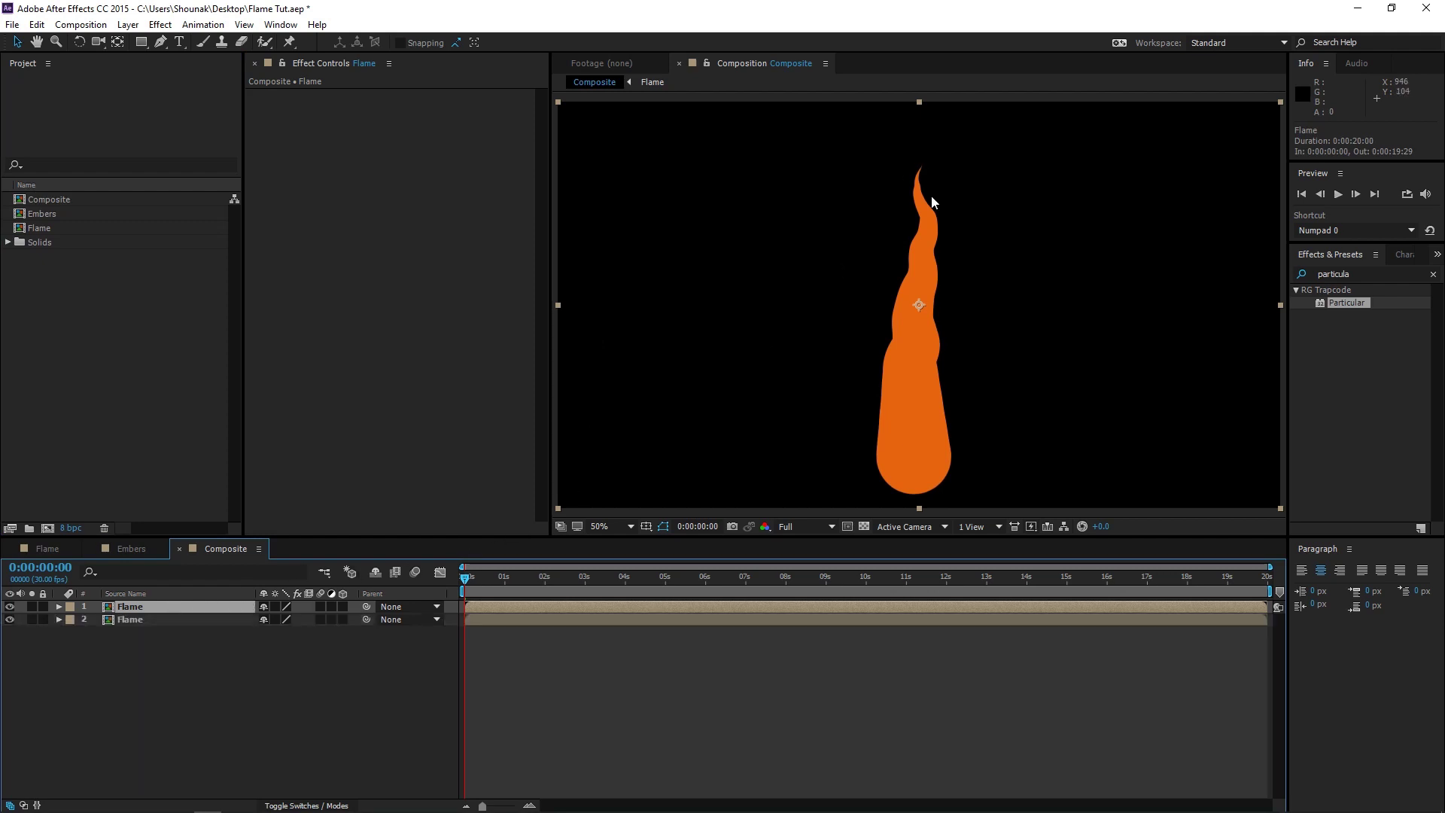
click(557, 102)
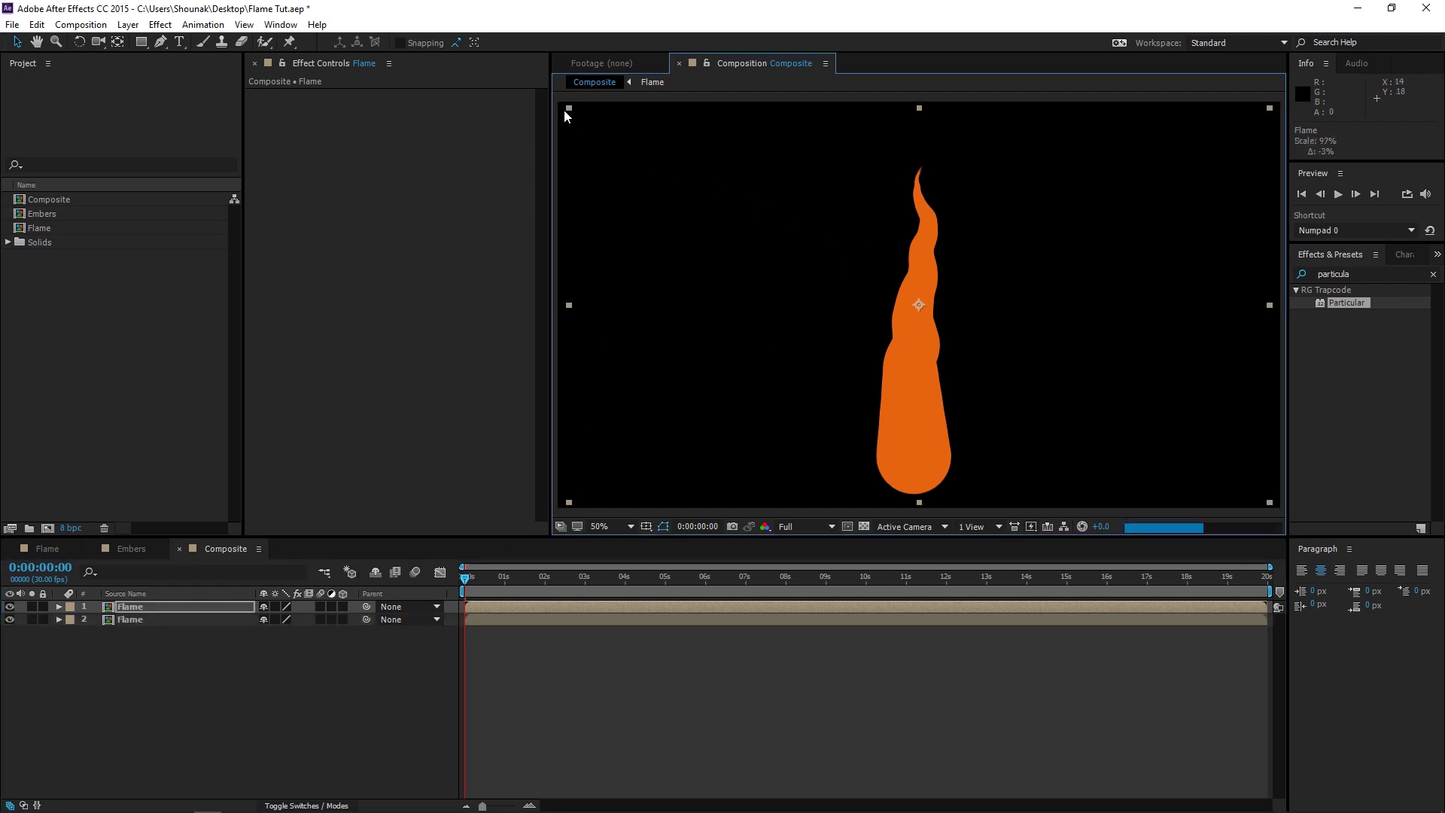
drag(564, 113, 621, 145)
drag(846, 274, 891, 305)
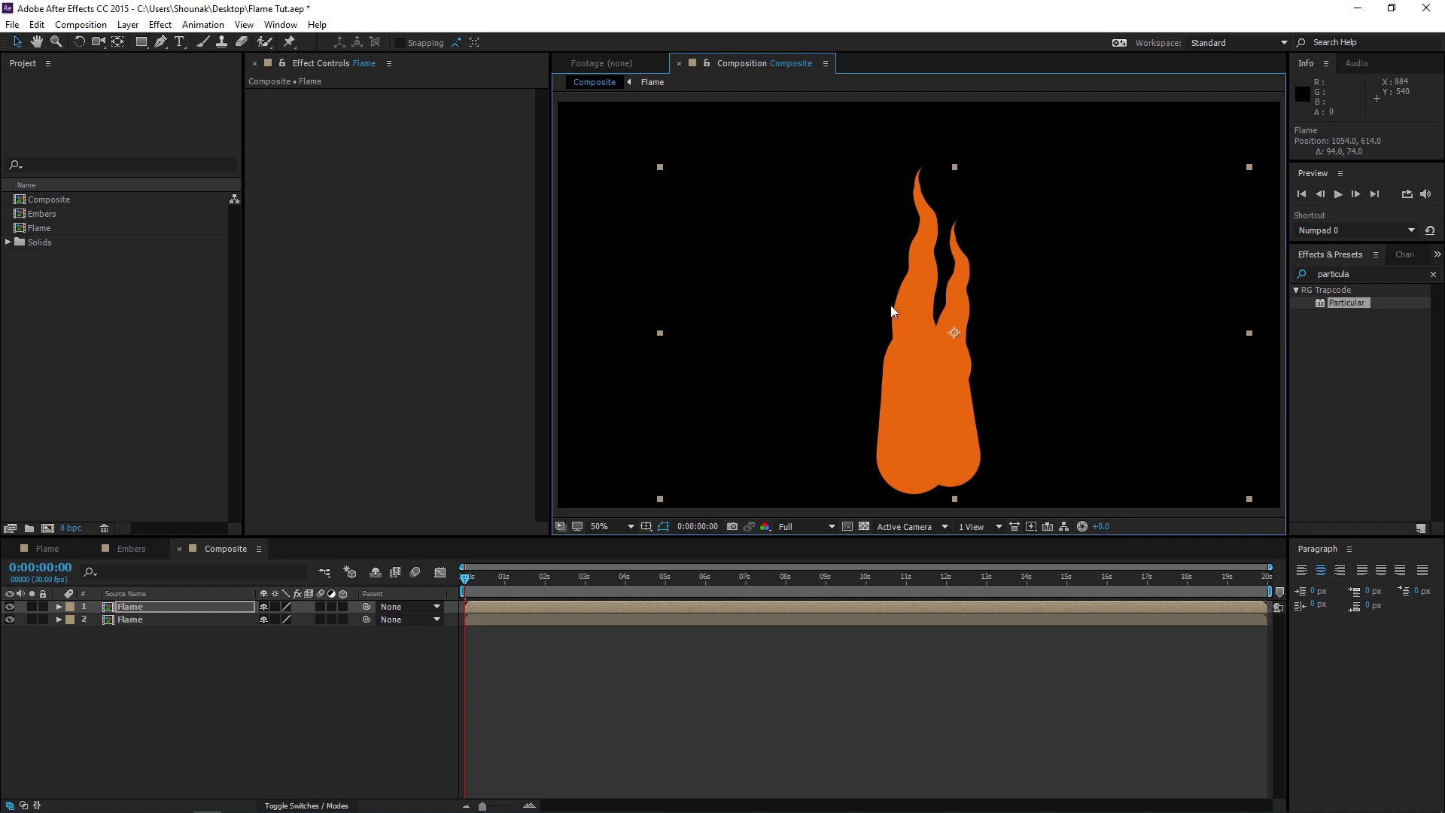
Step: Add a third Flame copy on the left, enlarged slightly, and start the top layer earlier
key(ctrl+d)
drag(1001, 418, 919, 422)
drag(581, 172, 573, 165)
drag(909, 387, 911, 381)
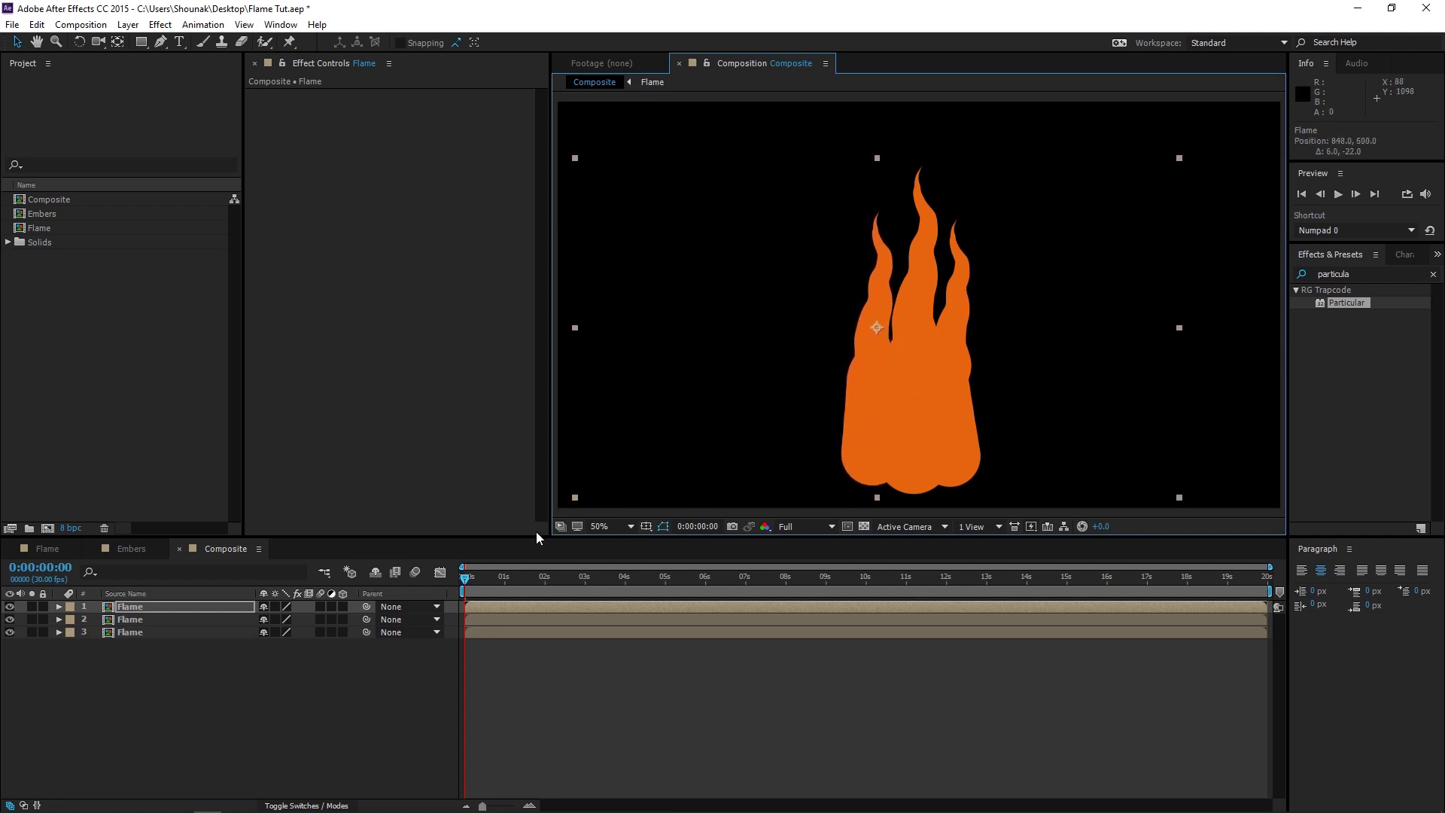
drag(869, 392, 863, 421)
drag(499, 607, 447, 620)
drag(950, 314, 951, 314)
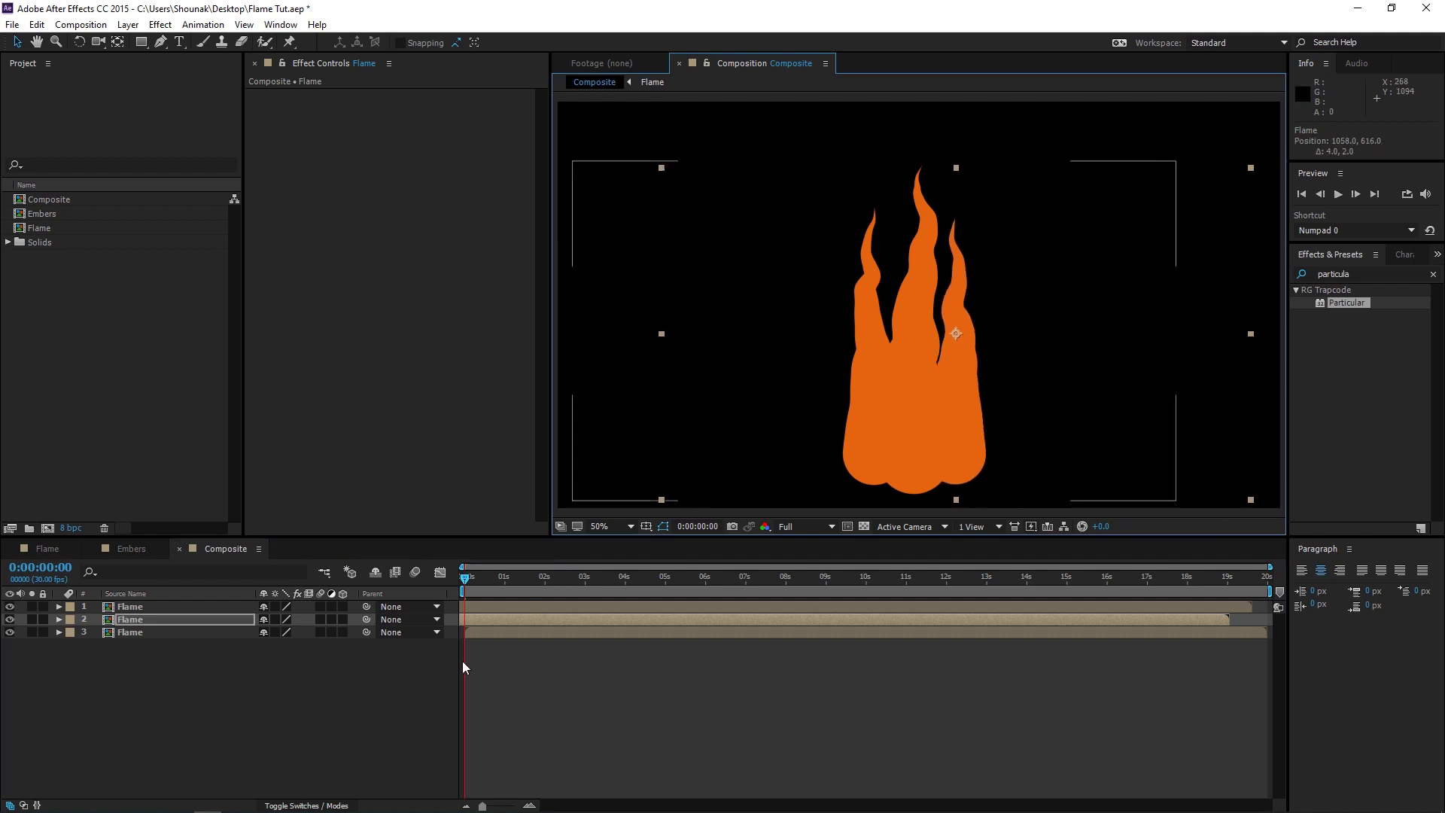
Step: Add a fourth Flame copy four frames later, smaller and to the right, and shift layer 2 two frames earlier
key(ctrl+d)
drag(487, 621, 494, 621)
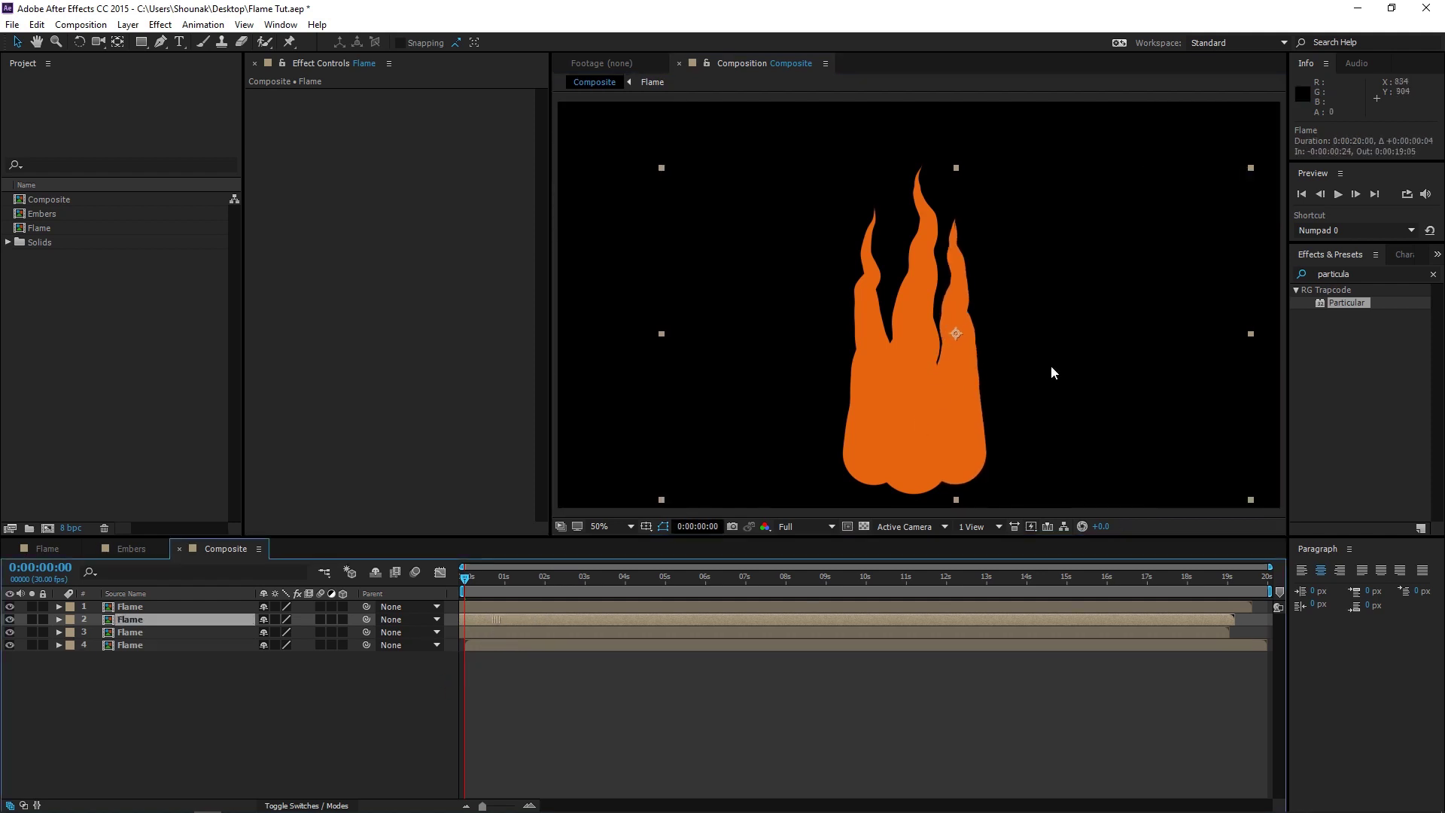
drag(1025, 374, 1046, 374)
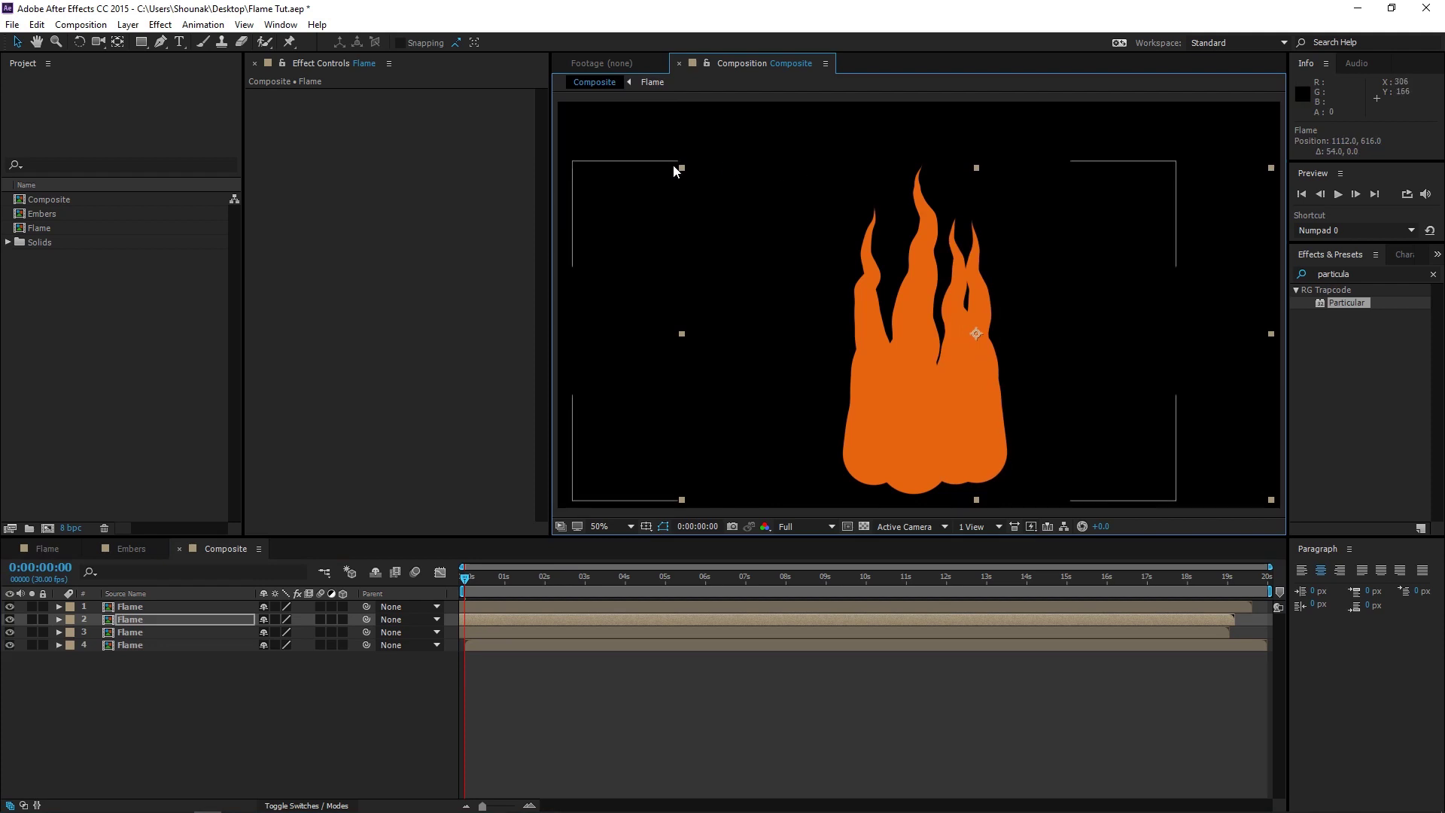
drag(680, 172, 766, 221)
drag(1055, 398, 1059, 423)
drag(793, 620, 772, 616)
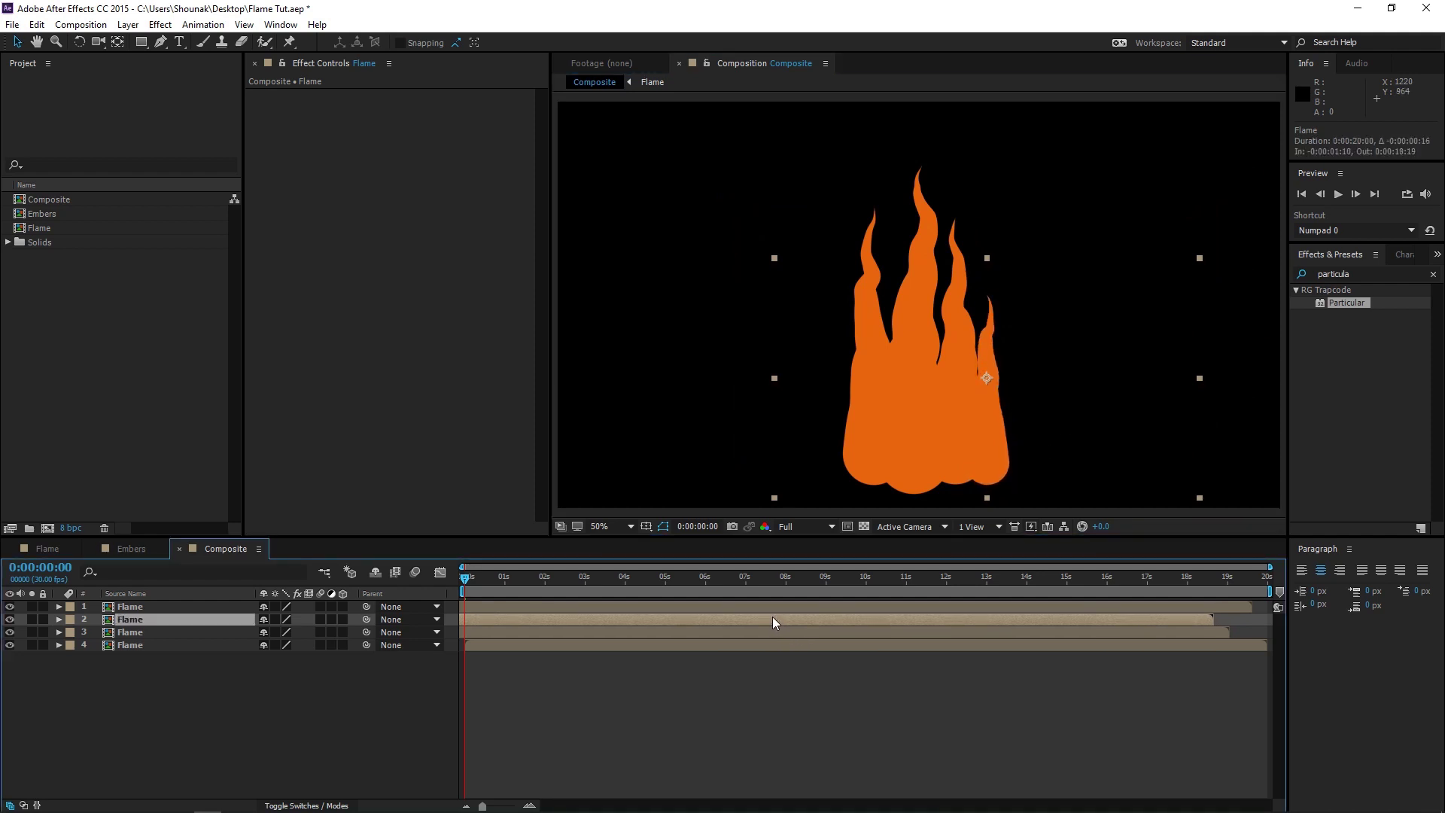
Step: Add a fifth Flame copy on the left and fine-tune the copies' positions
key(ctrl+d)
drag(1044, 435, 894, 432)
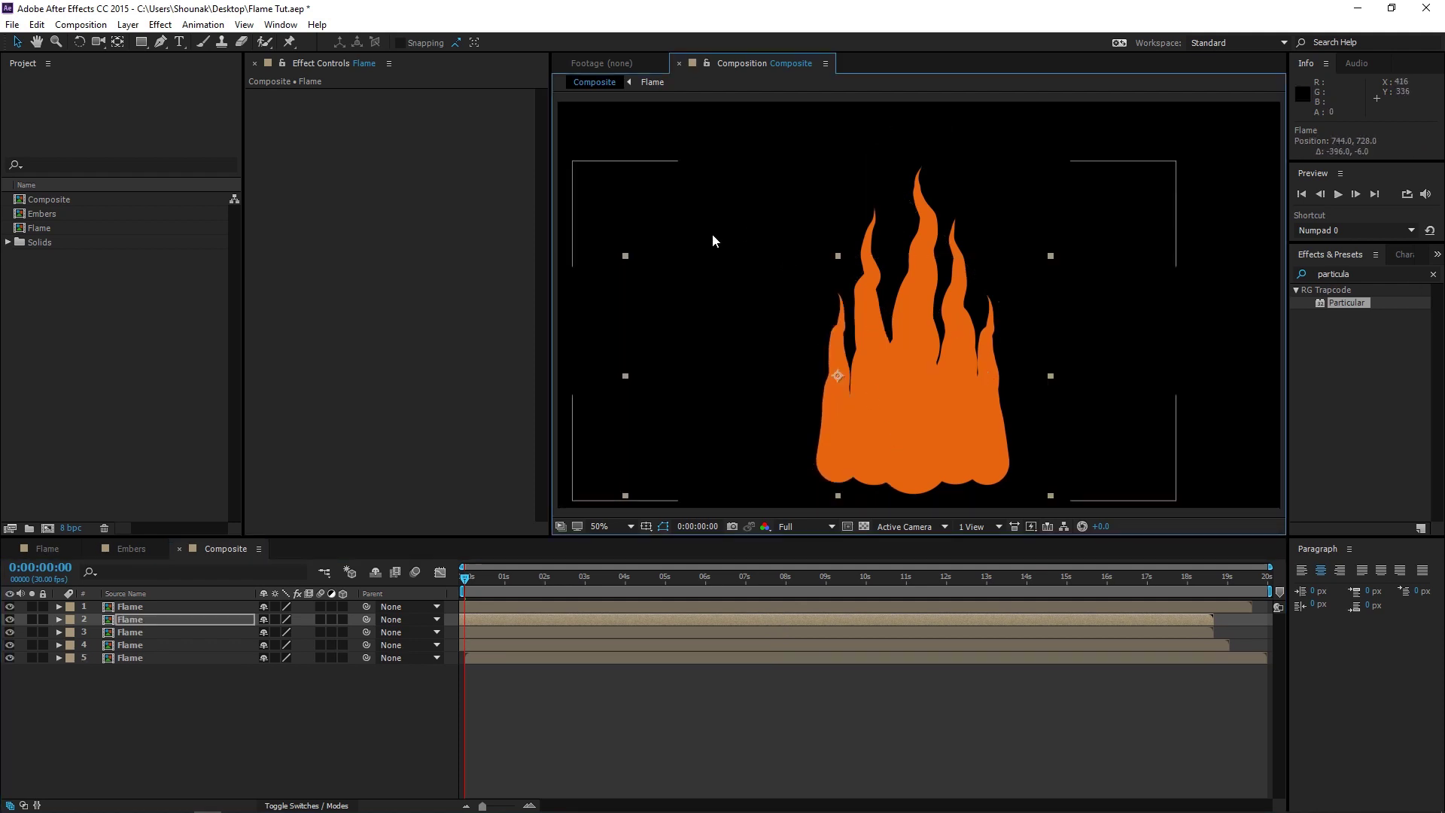
drag(629, 251, 633, 259)
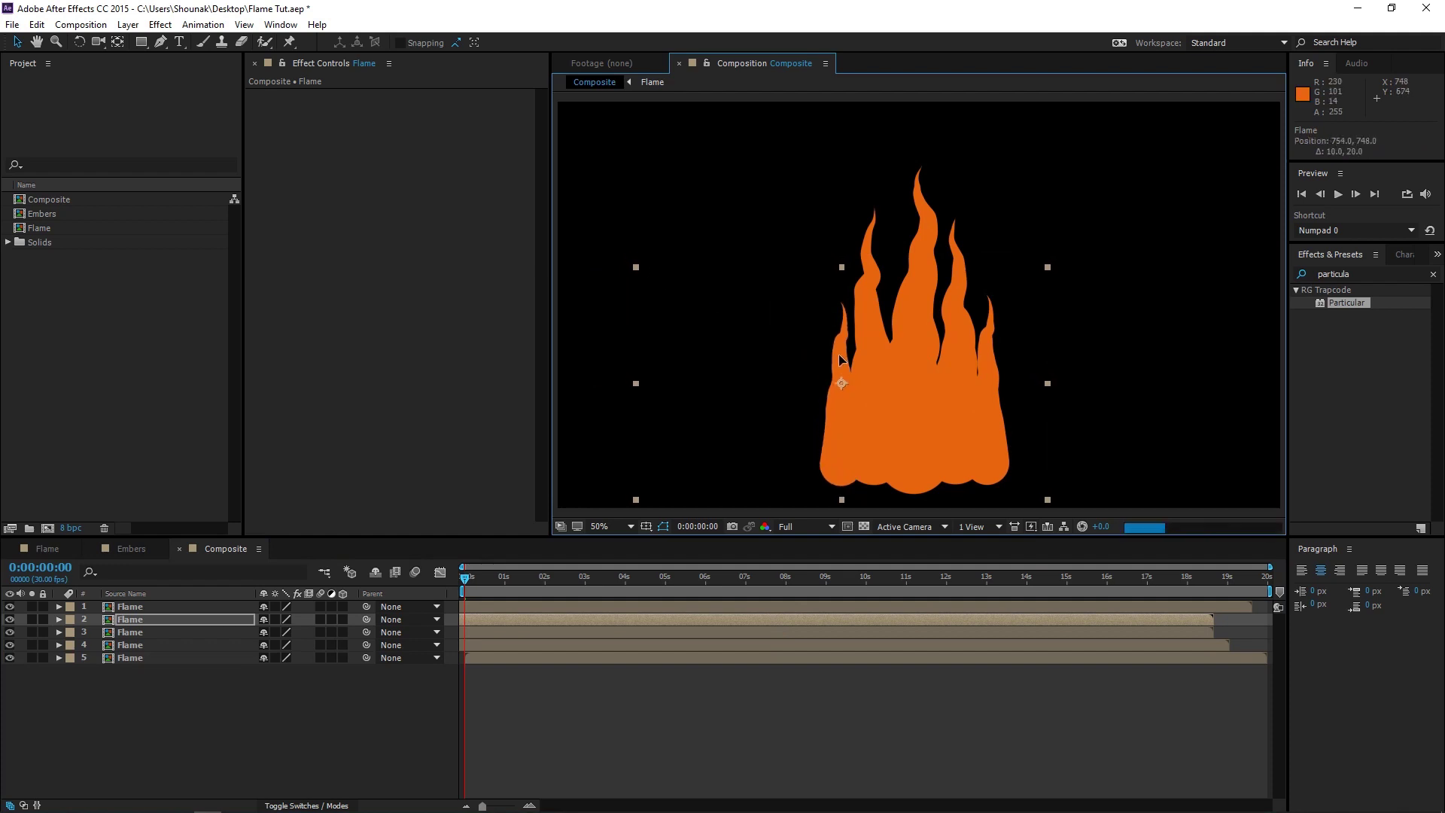
drag(840, 356, 841, 353)
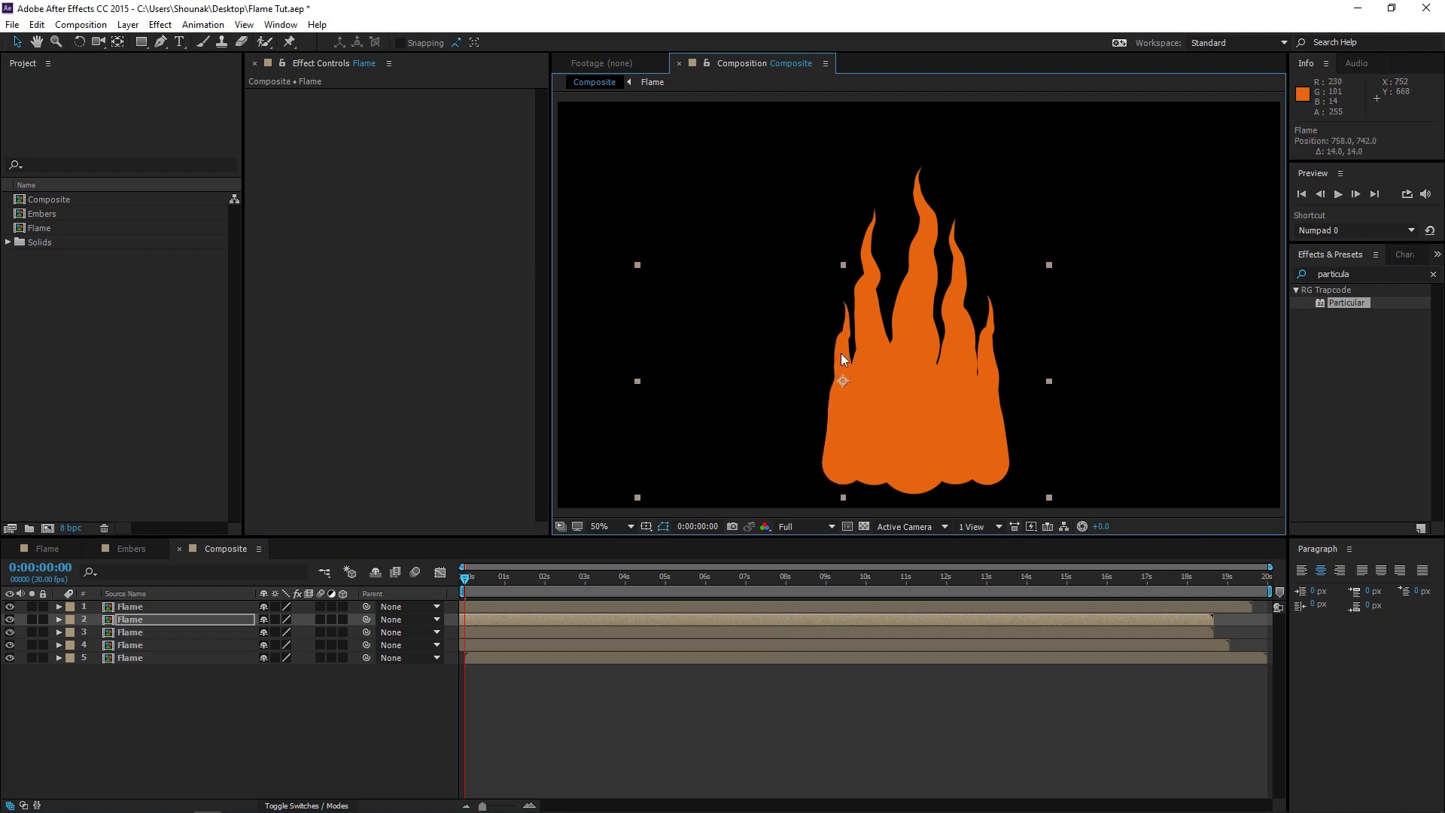
click(841, 354)
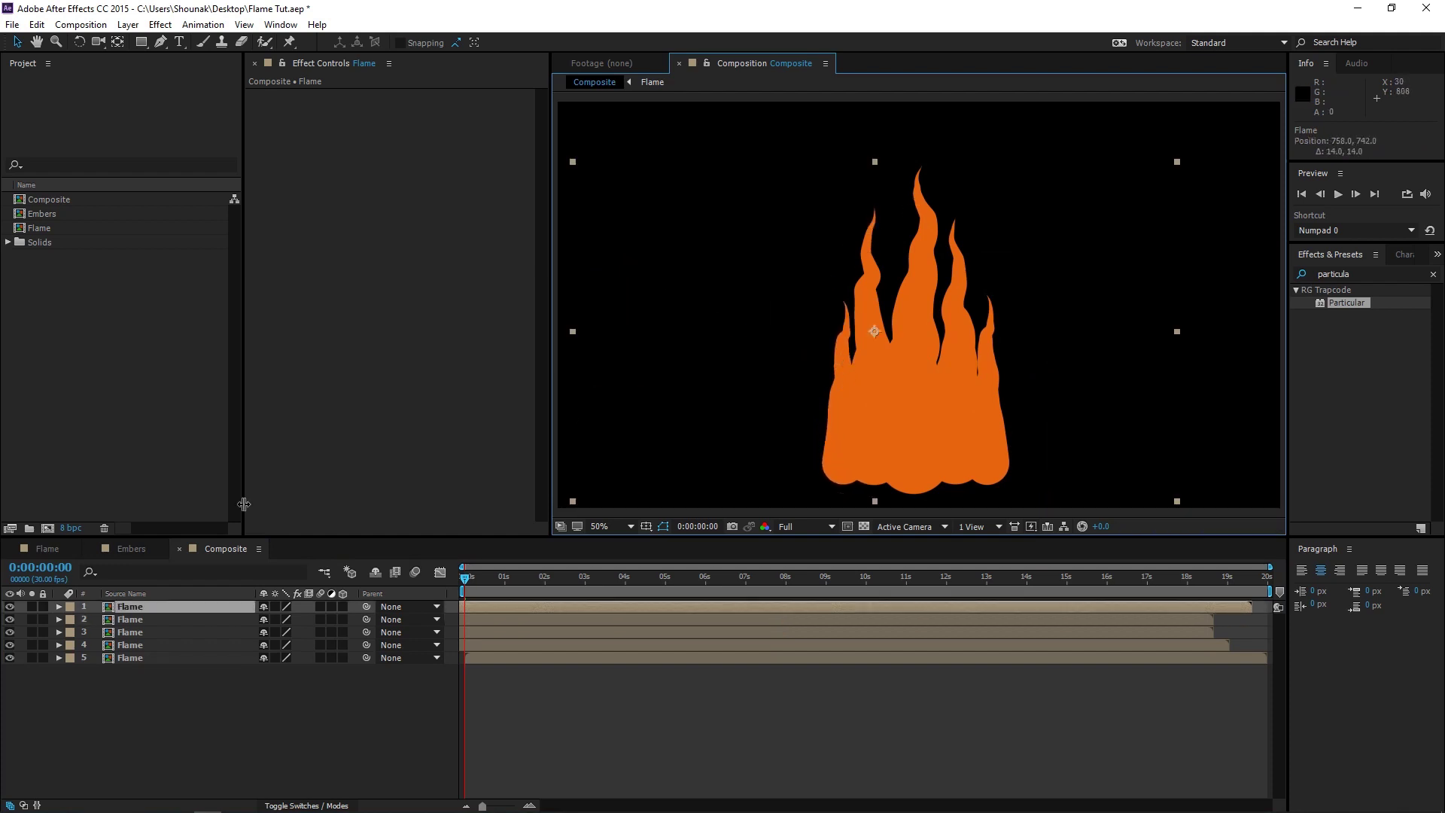
click(215, 621)
click(147, 634)
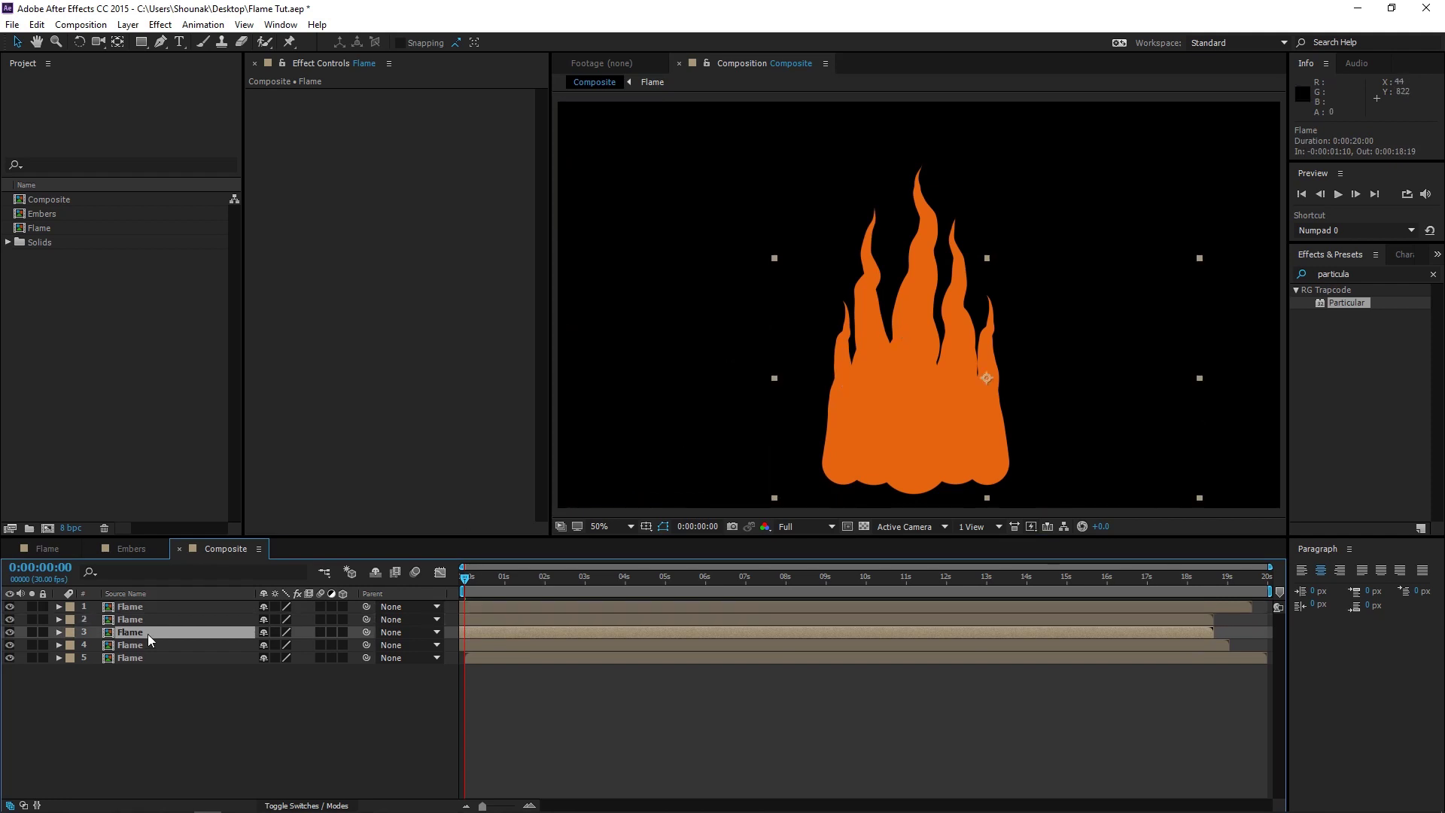
click(151, 645)
drag(867, 309, 883, 307)
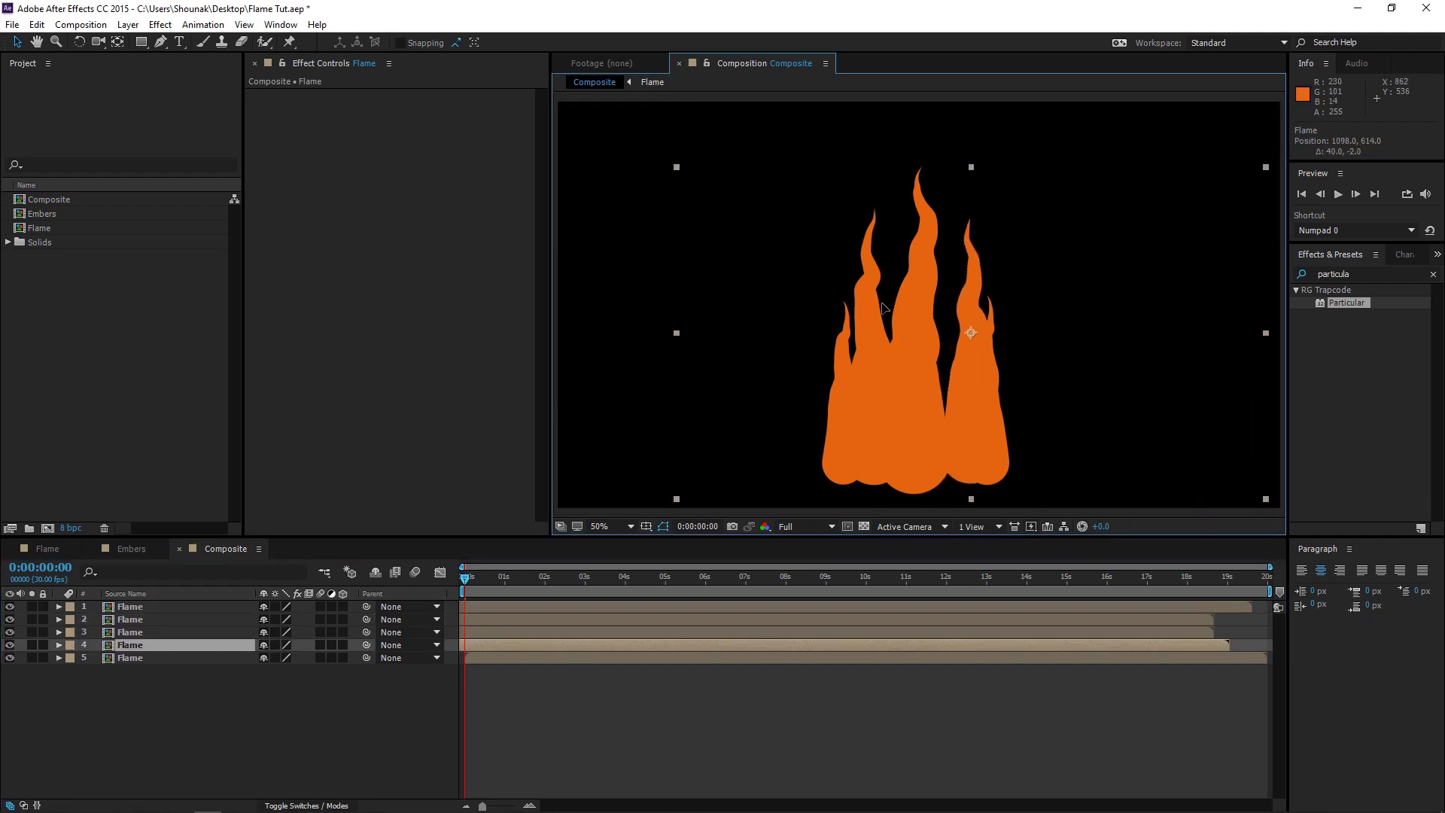
key(Return)
Step: Add the Embers comp from the Project panel into the Composite timeline
click(83, 229)
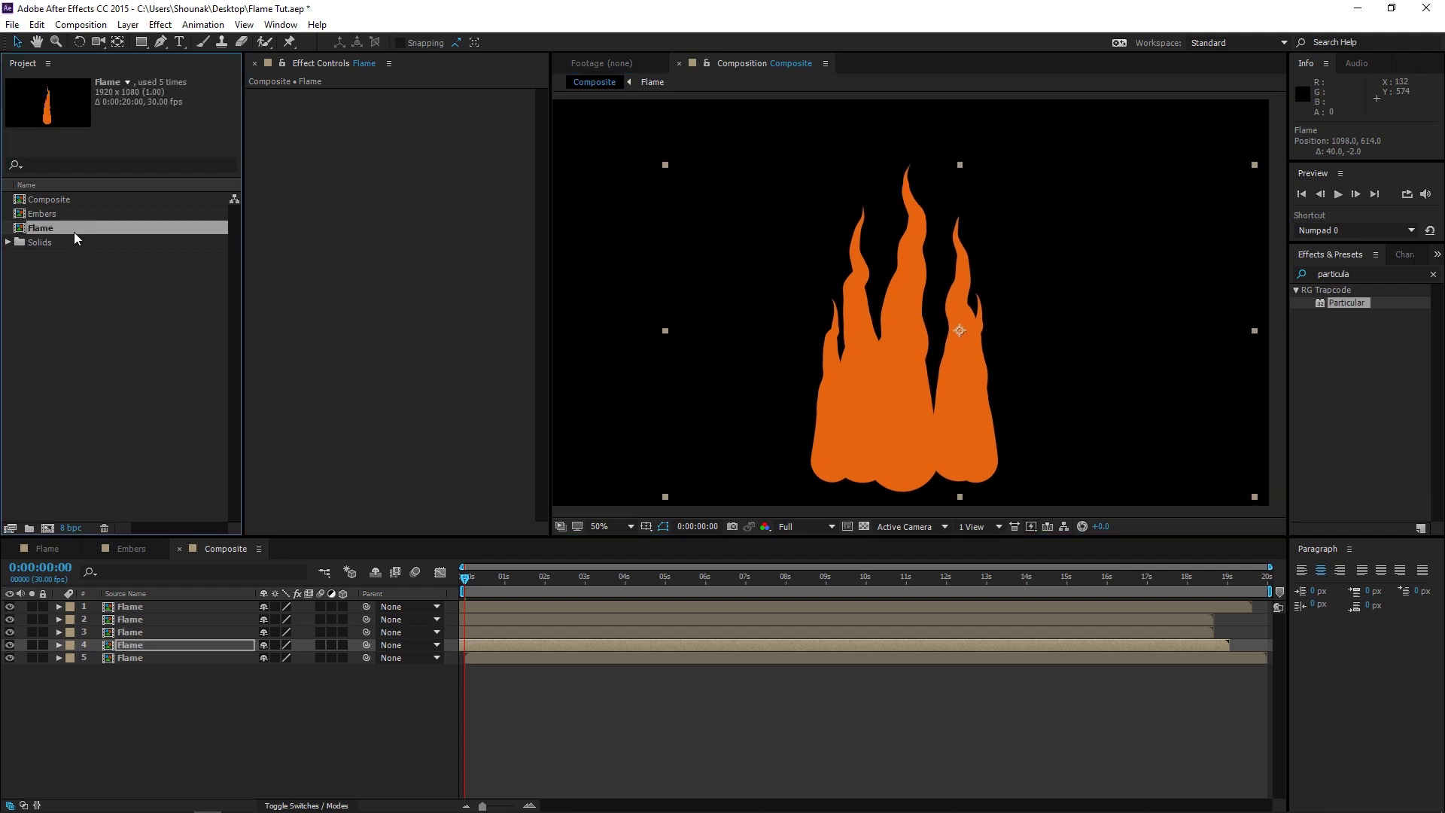
click(83, 216)
drag(76, 227, 145, 707)
Step: Scale the Embers layer to 70% and move it up and to the right
key(s)
drag(306, 683, 283, 682)
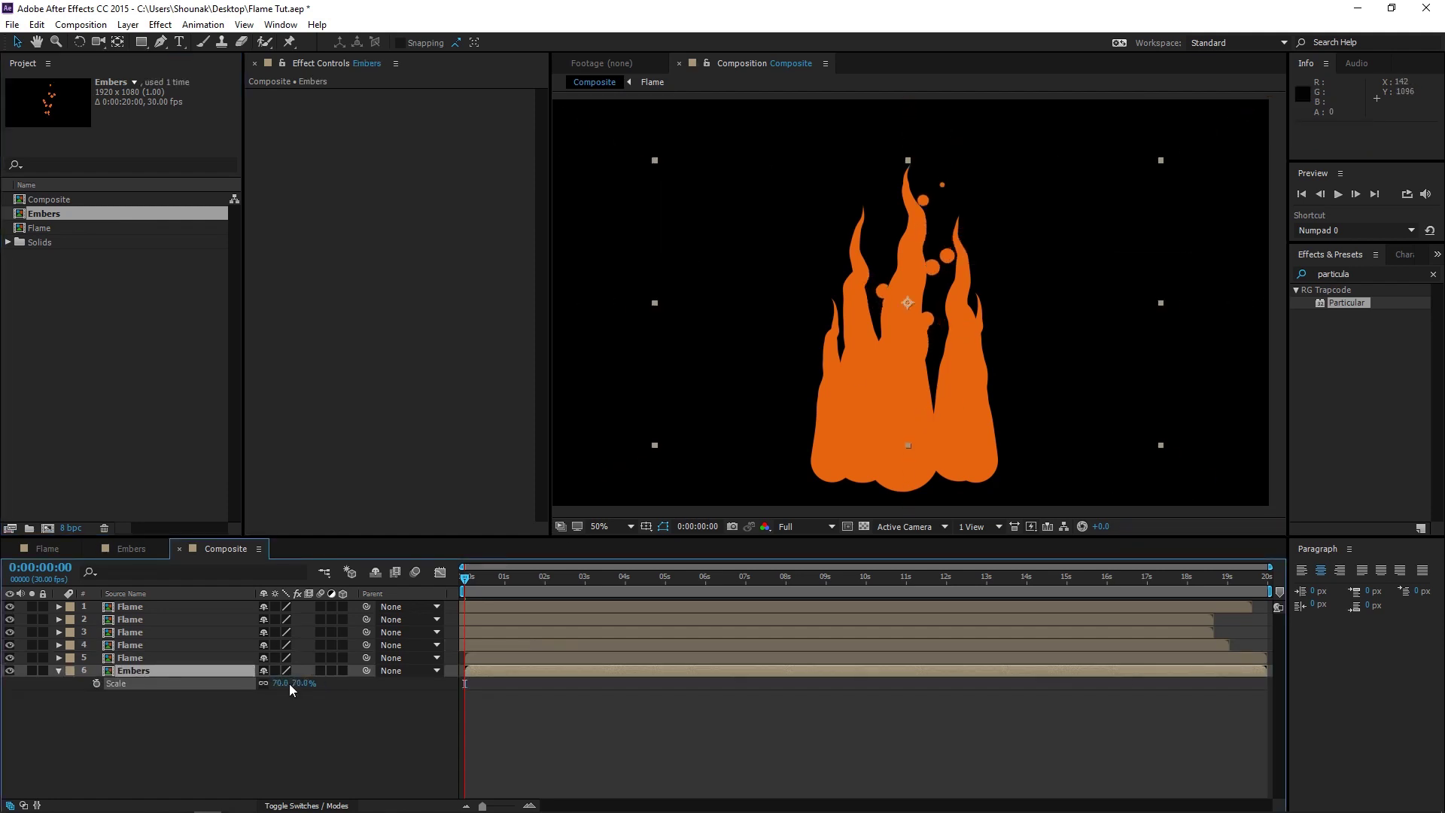
drag(913, 368, 941, 326)
Step: Add a smaller Embers copy up and left, and start the first Embers layer eight frames earlier
key(ctrl+d)
drag(927, 208, 862, 205)
drag(622, 109, 665, 143)
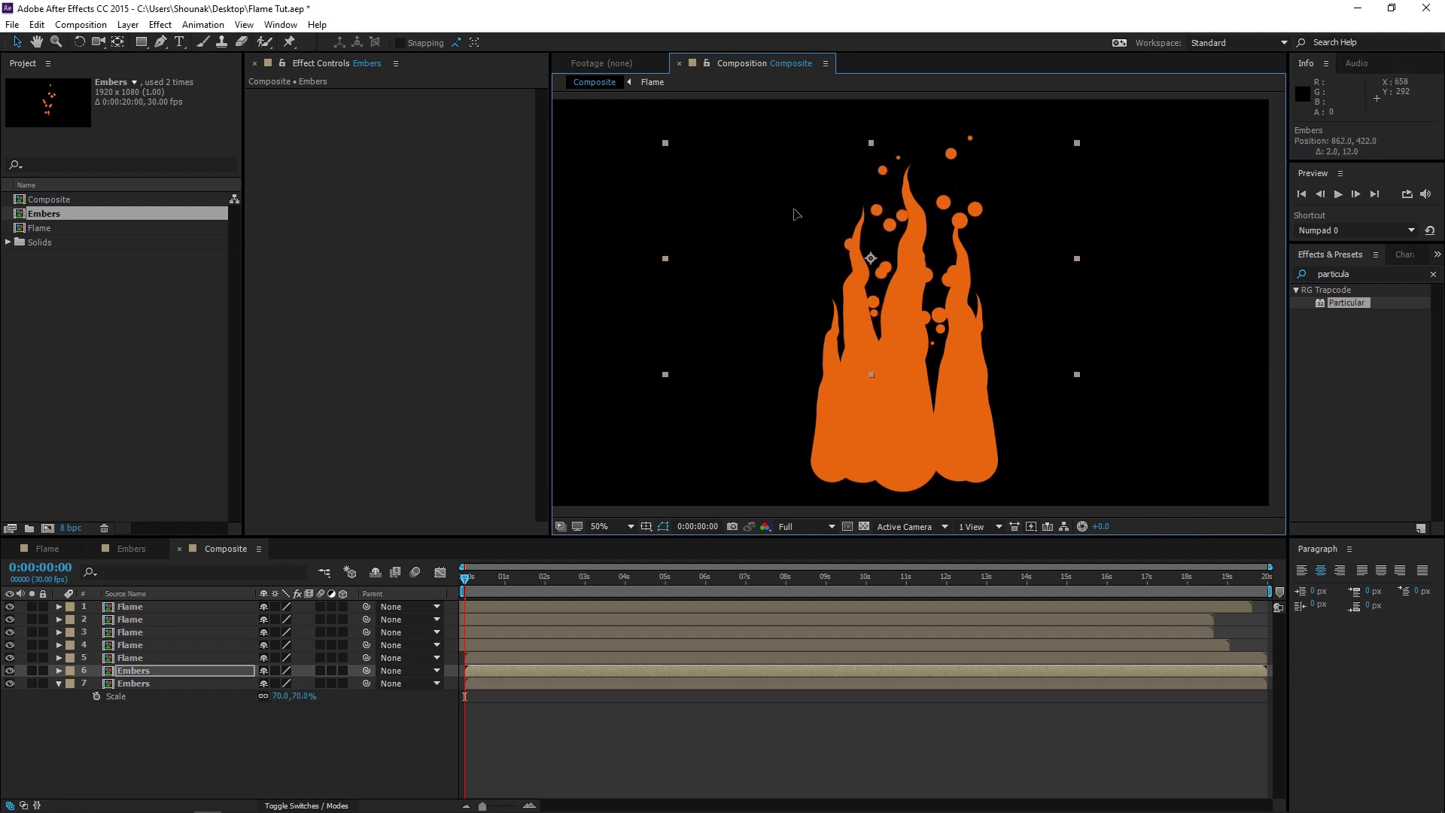
click(525, 673)
drag(521, 672, 509, 671)
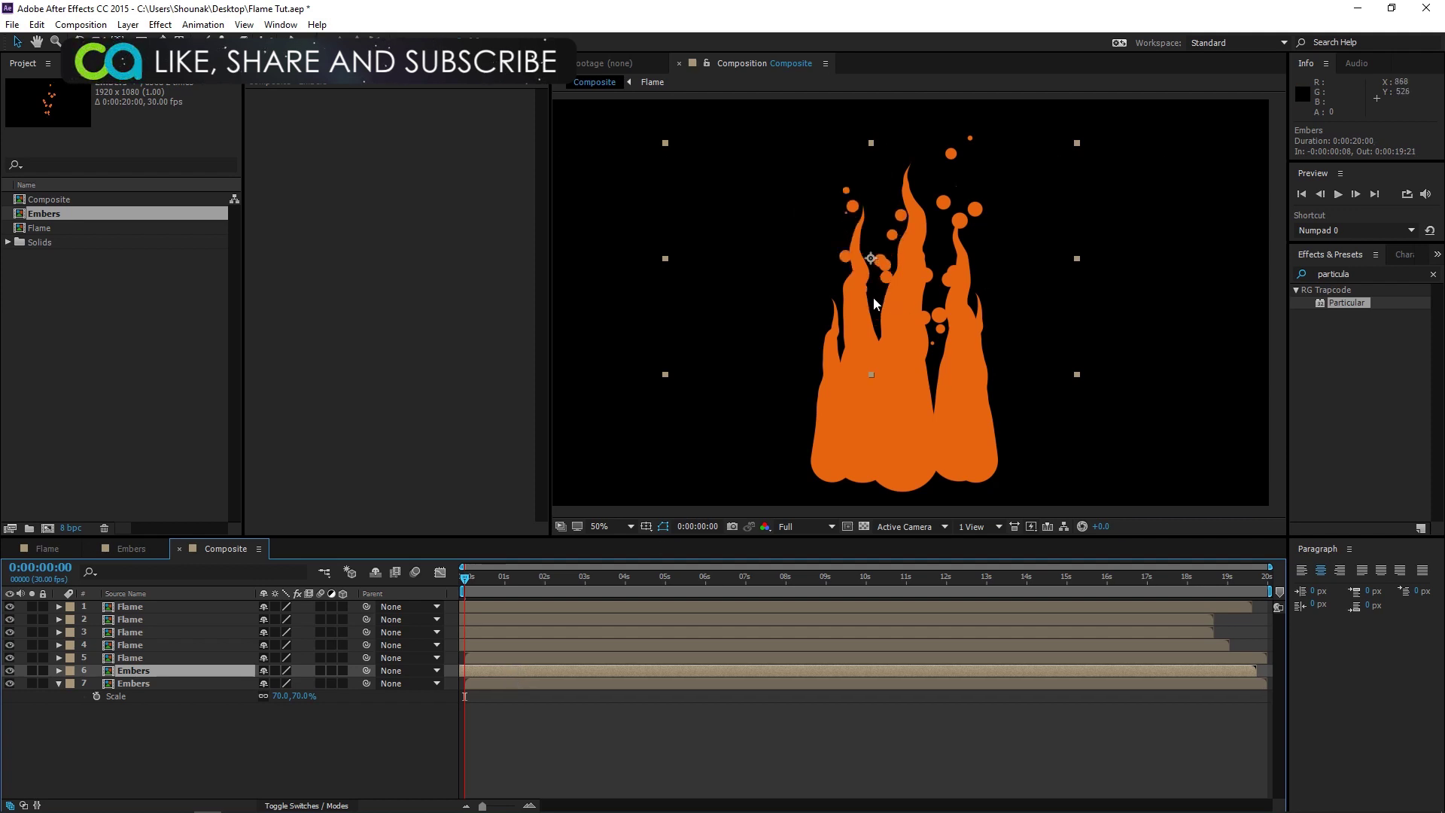
mouse_move(954, 301)
mouse_down()
mouse_move(942, 276)
mouse_move(961, 274)
mouse_up()
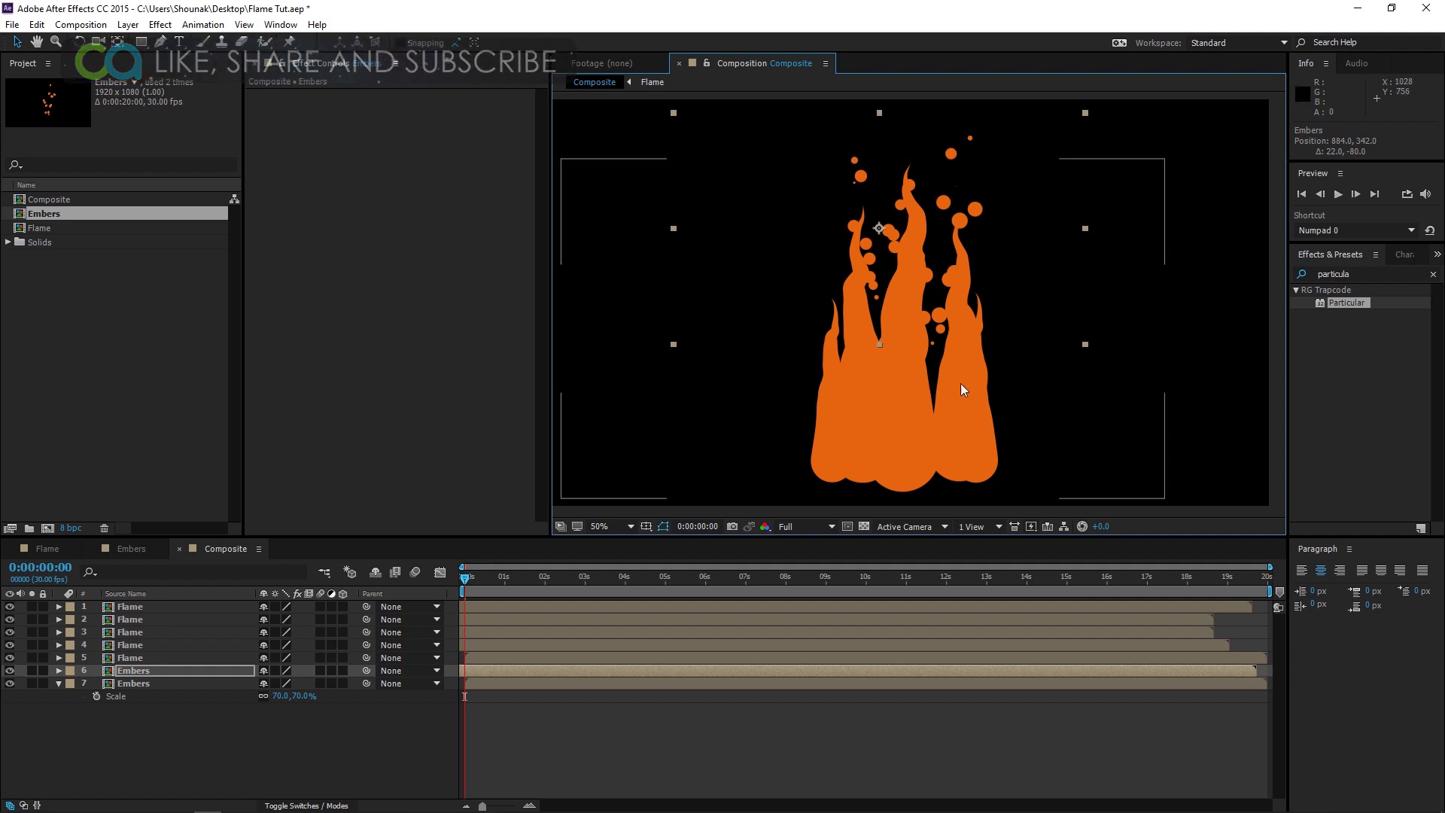
key(comma)
click(1158, 341)
key(period)
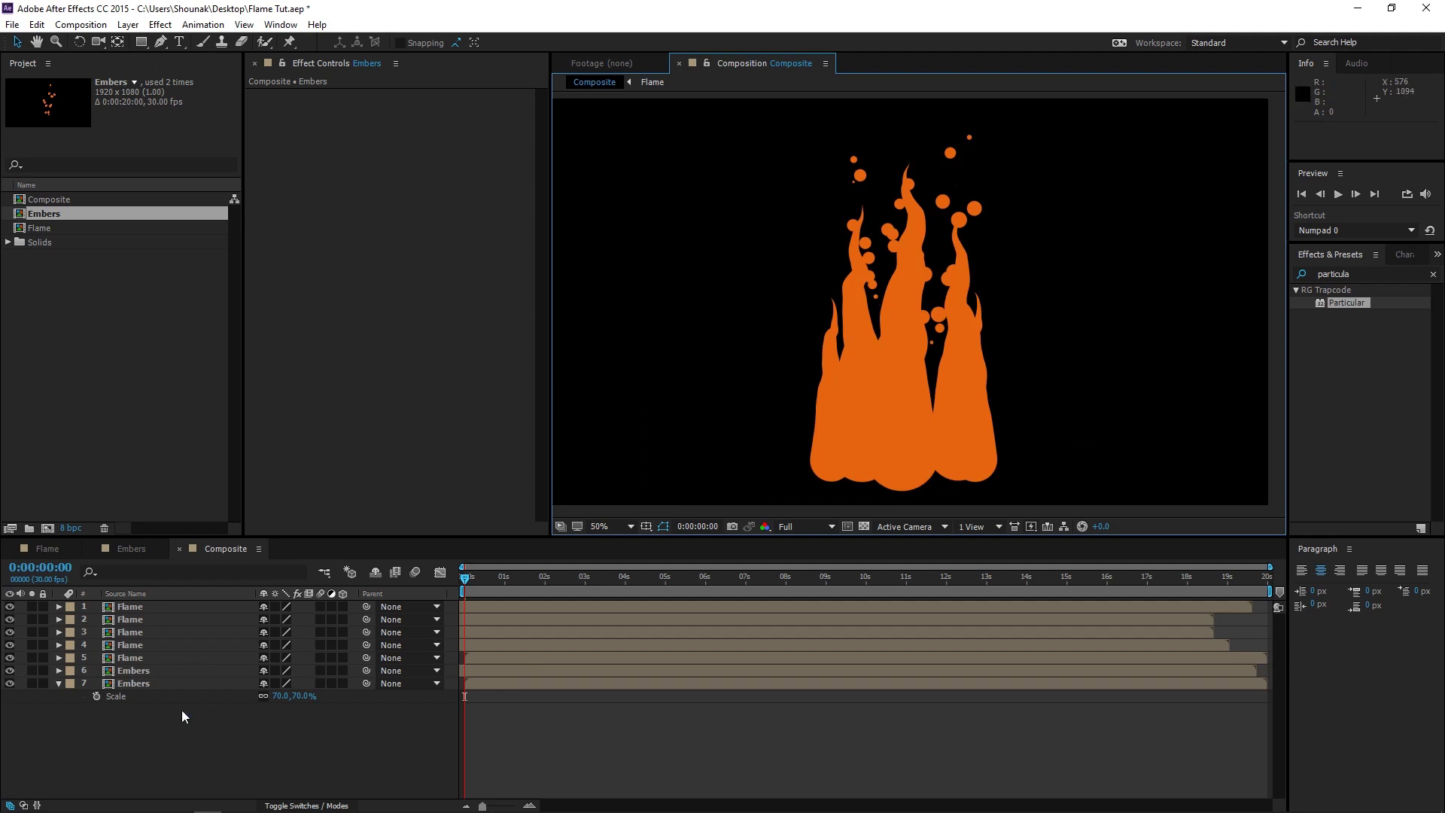
Step: Duplicate the fifth Flame layer and move the copy to the top of the stack
click(155, 660)
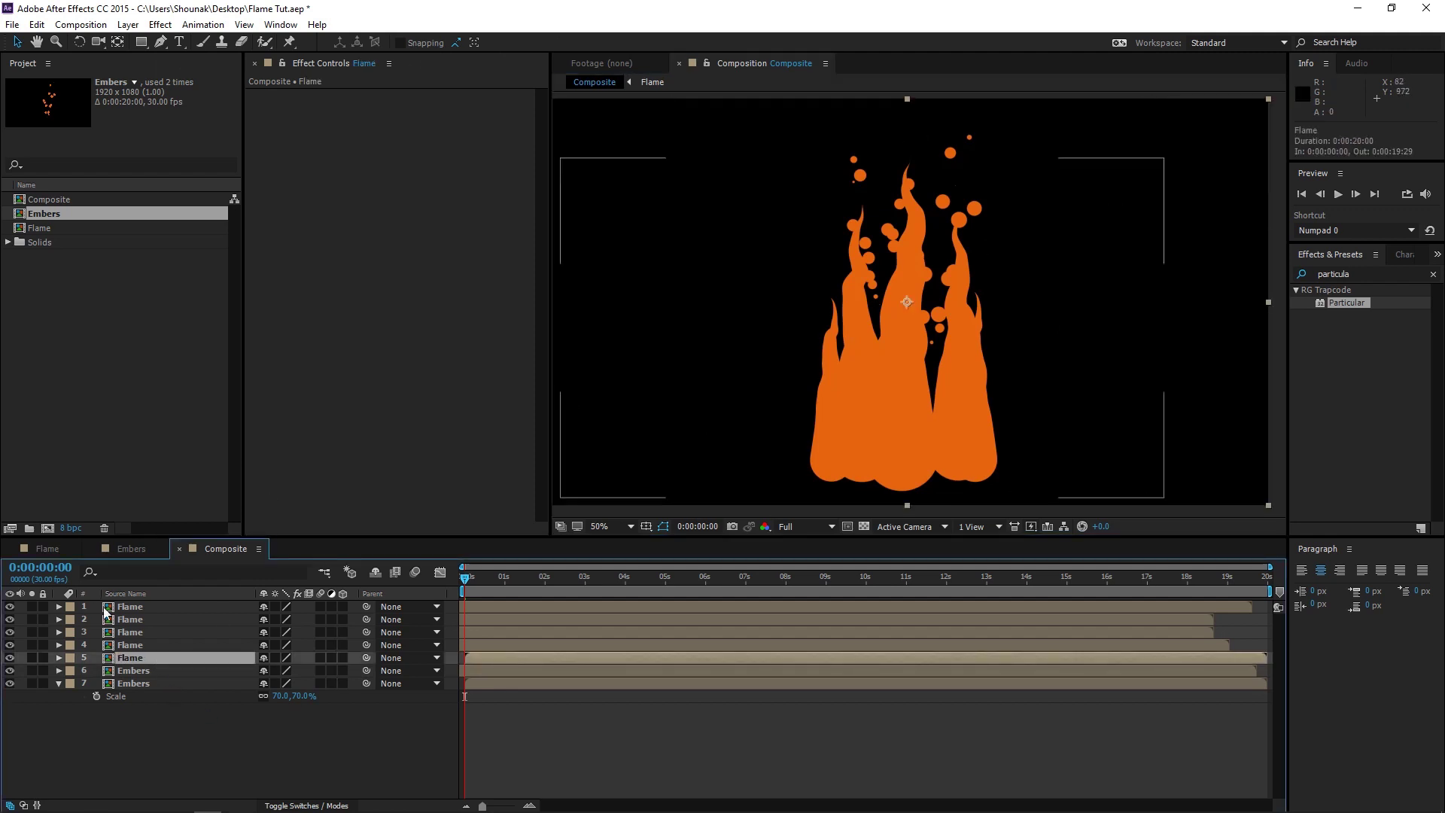
key(ctrl+d)
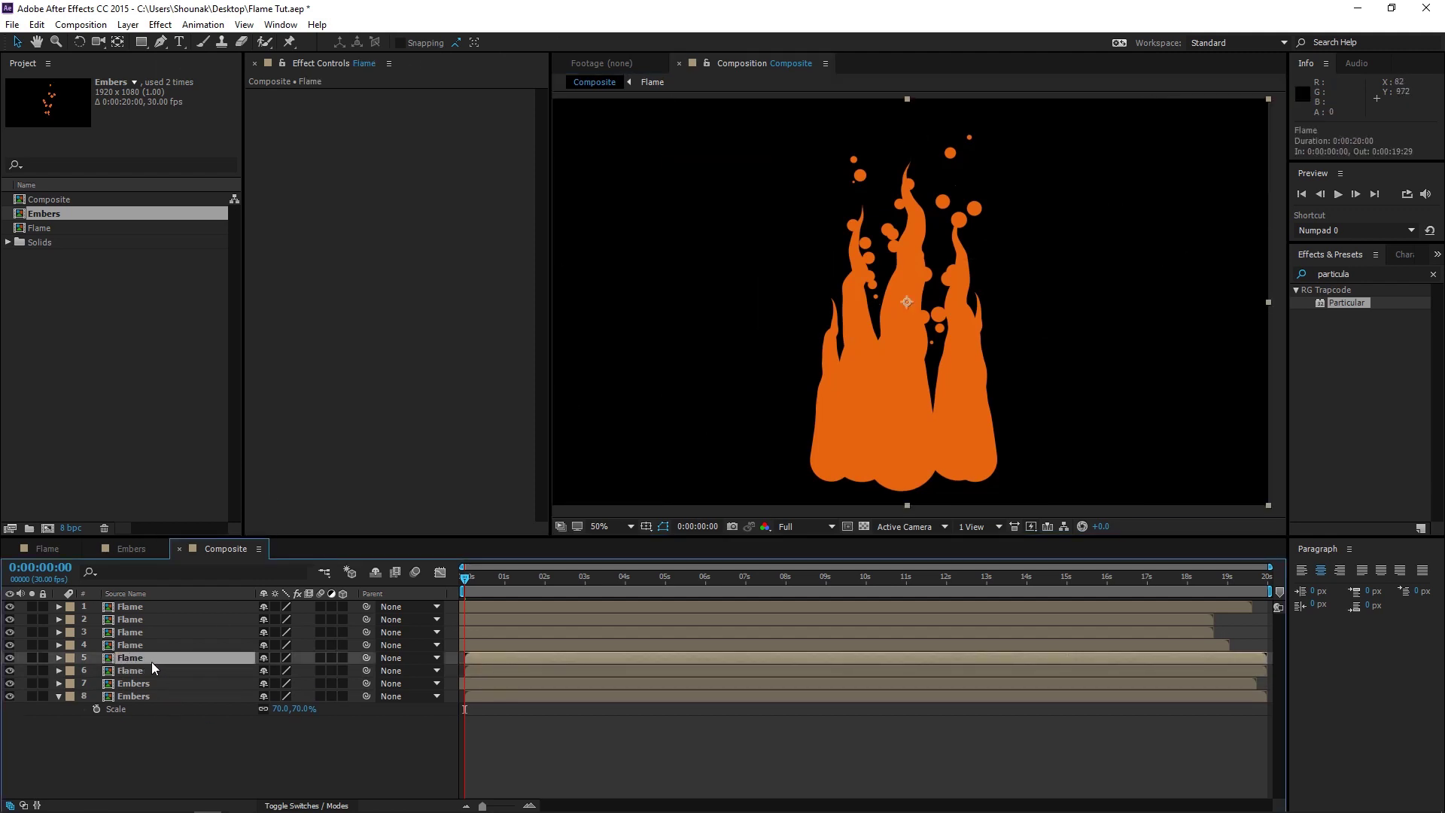
drag(152, 661, 152, 604)
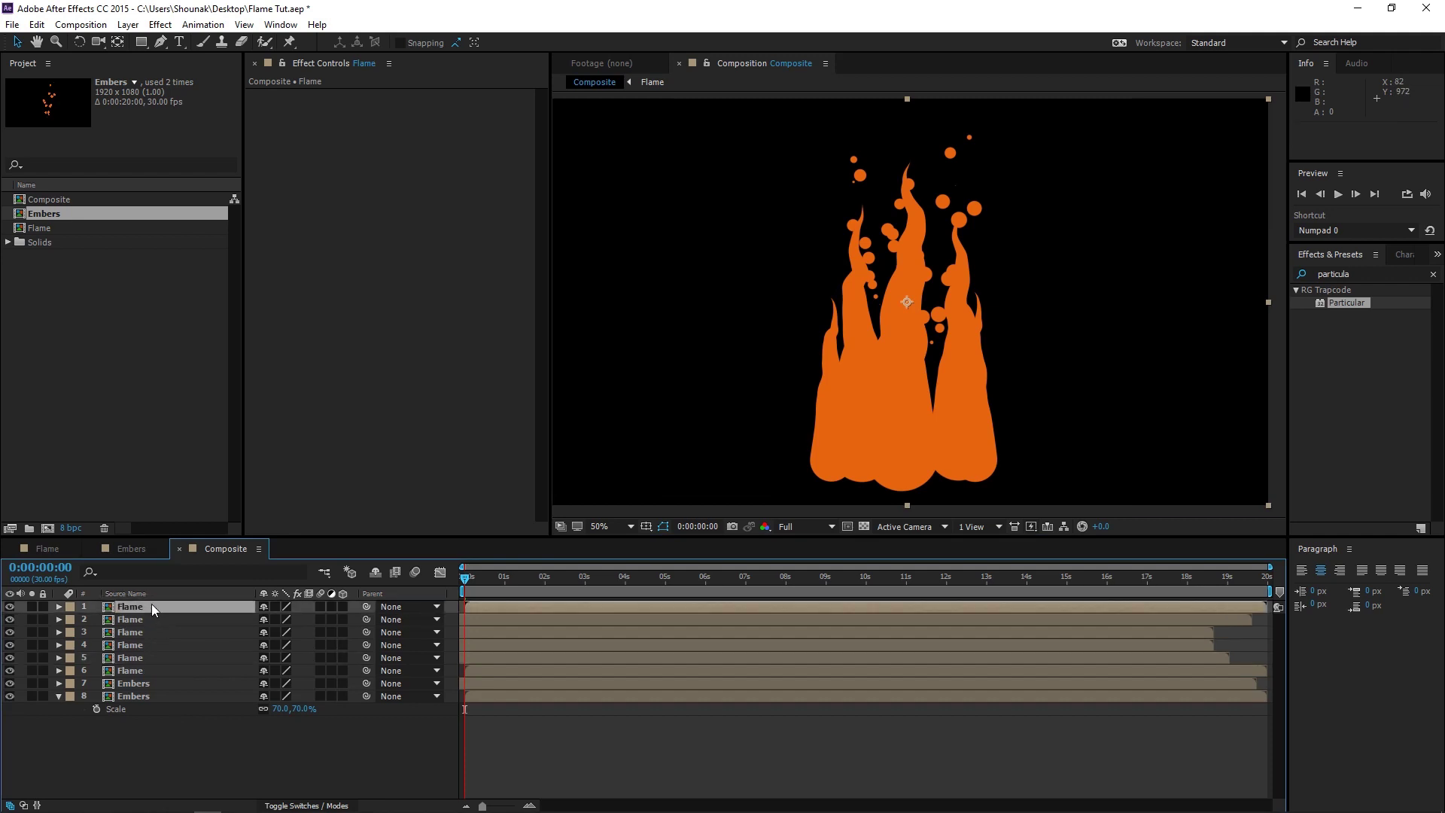
Step: Apply Gaussian Blur to the top Flame with Blurriness 110
double_click(1362, 274)
text(gau)
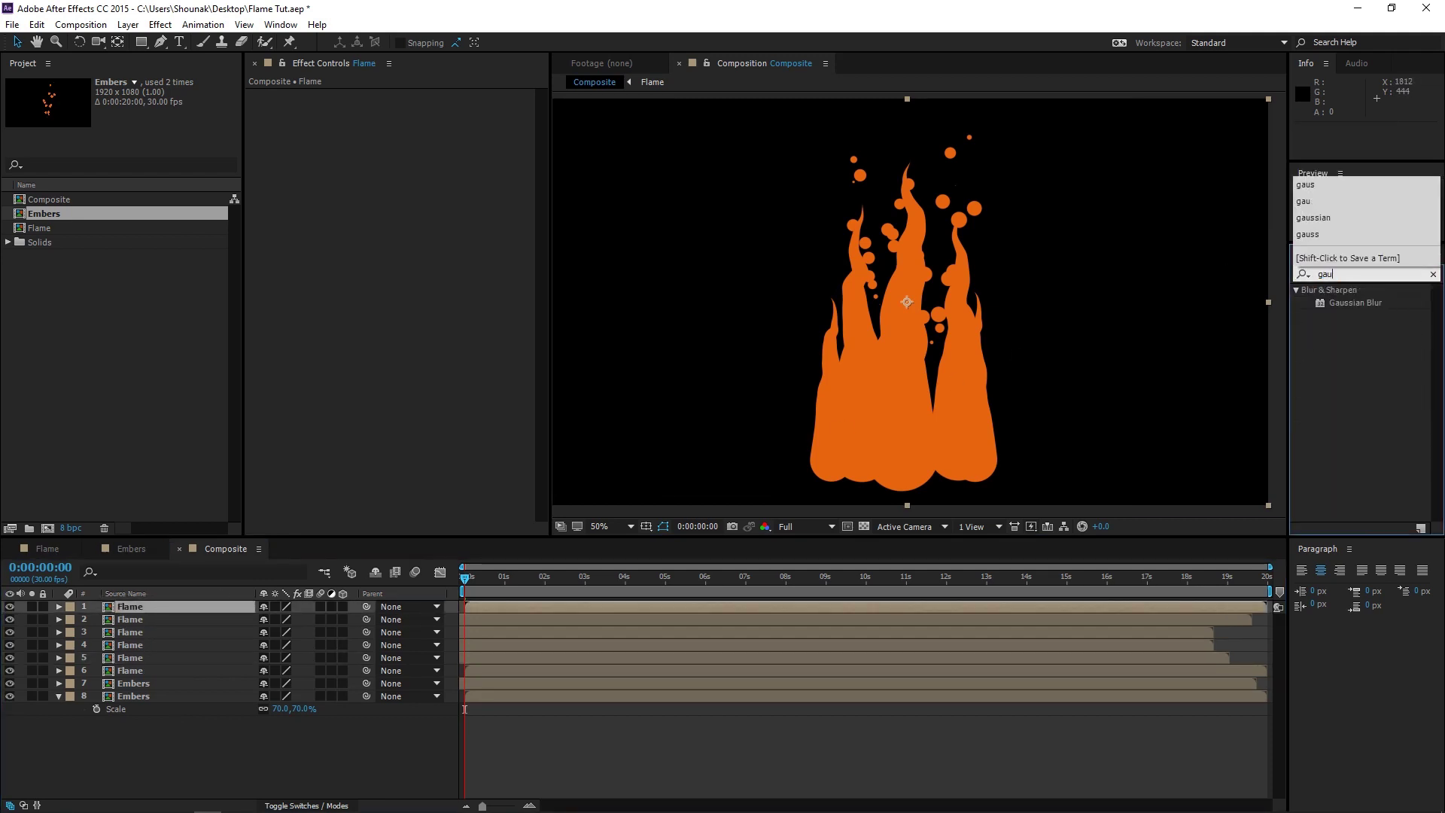
text(ss)
double_click(1357, 304)
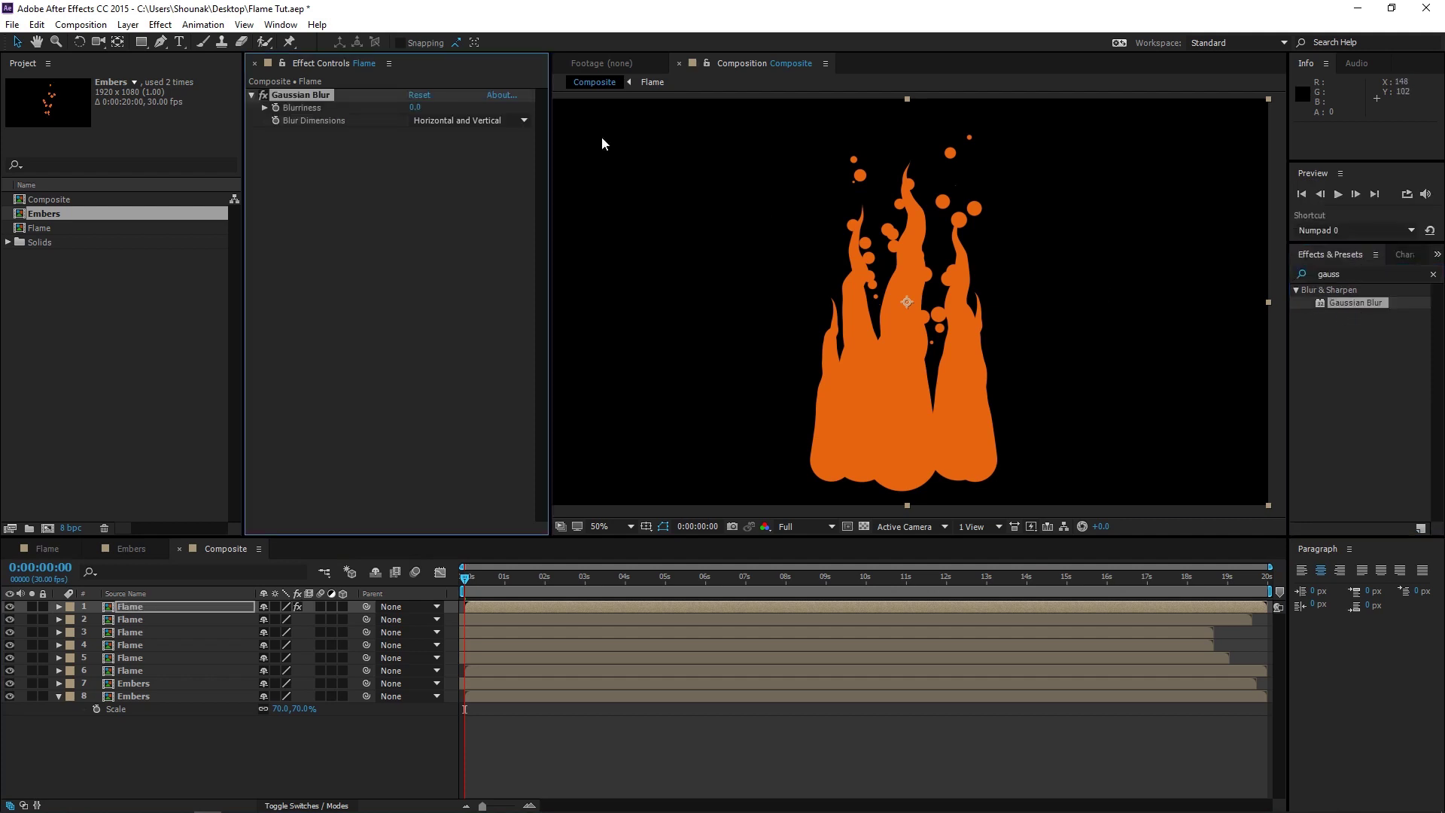
click(415, 107)
key(Return)
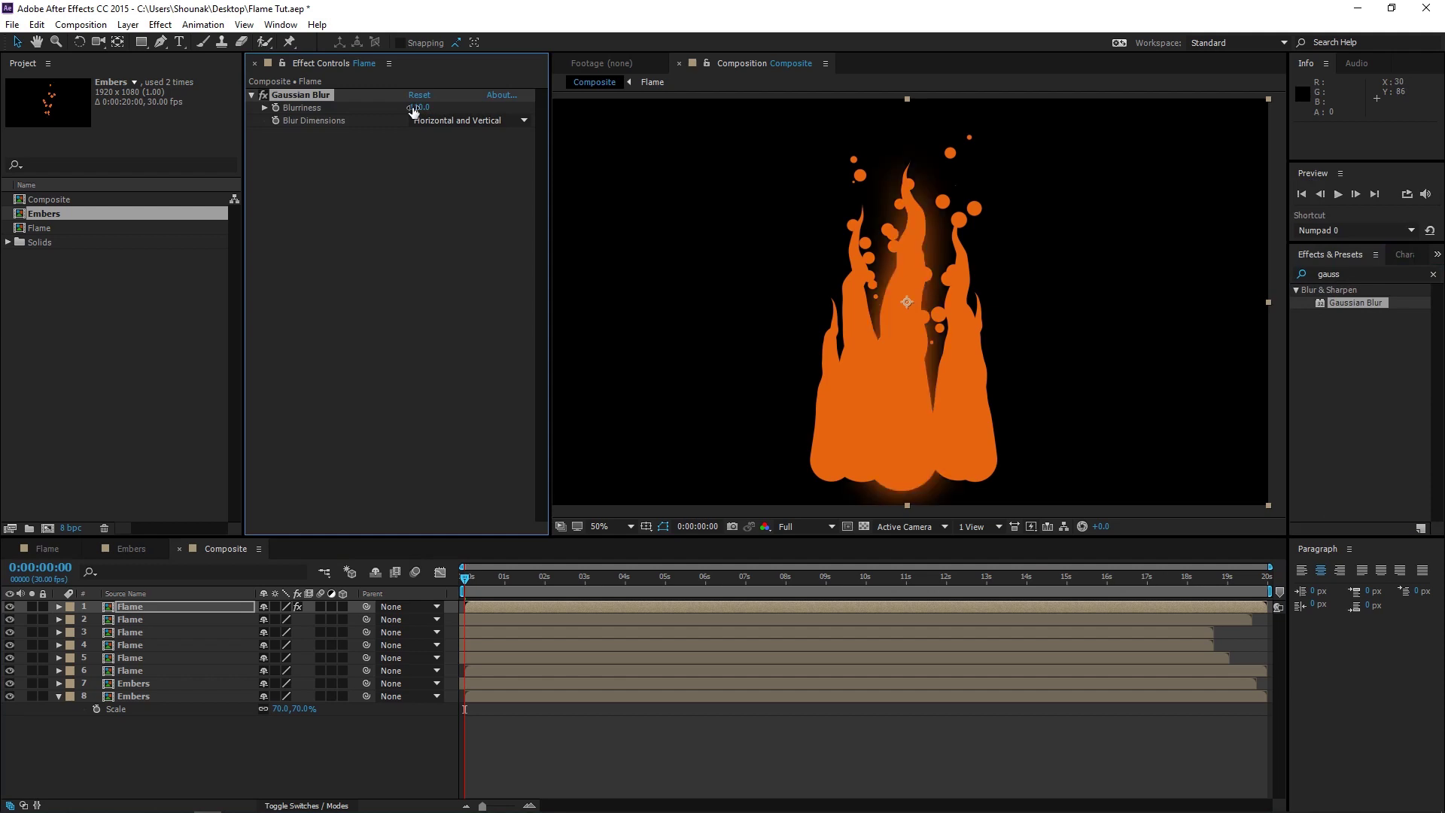
Step: Set the top Flame's mode to Classic Color Dodge, nudge it left, and save the project
click(300, 803)
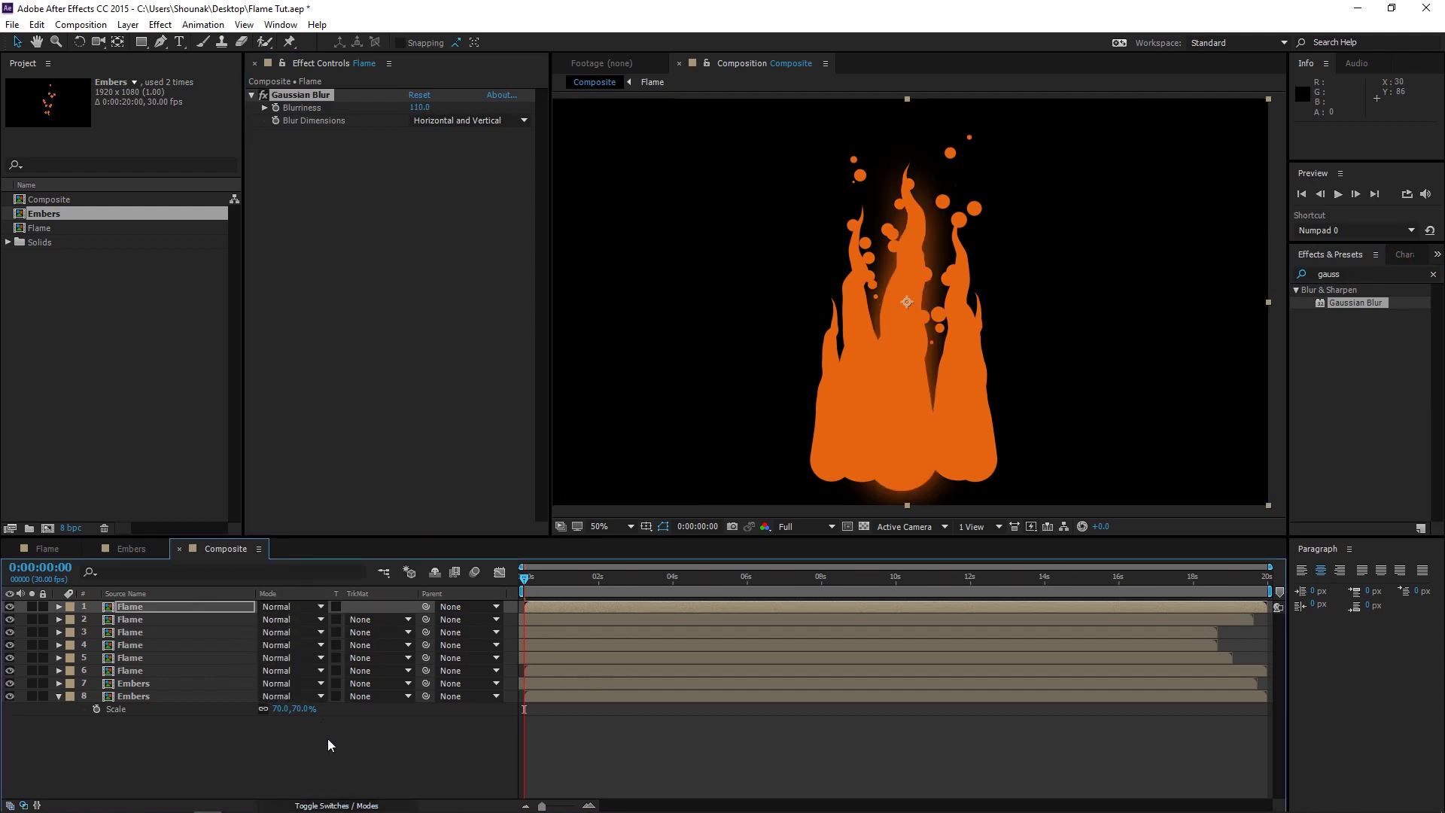
click(325, 806)
click(331, 805)
click(329, 806)
click(300, 805)
click(286, 608)
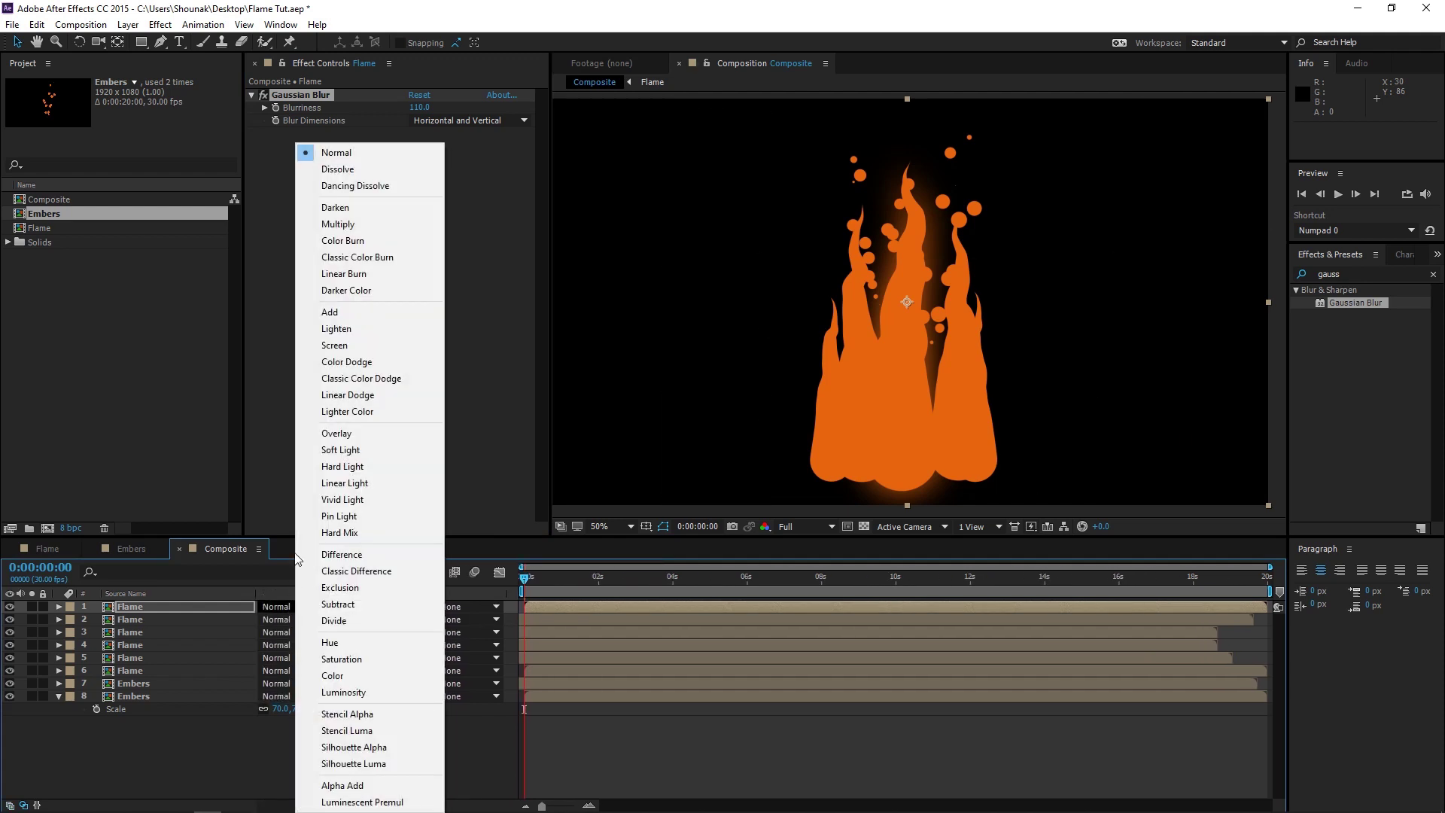
click(357, 378)
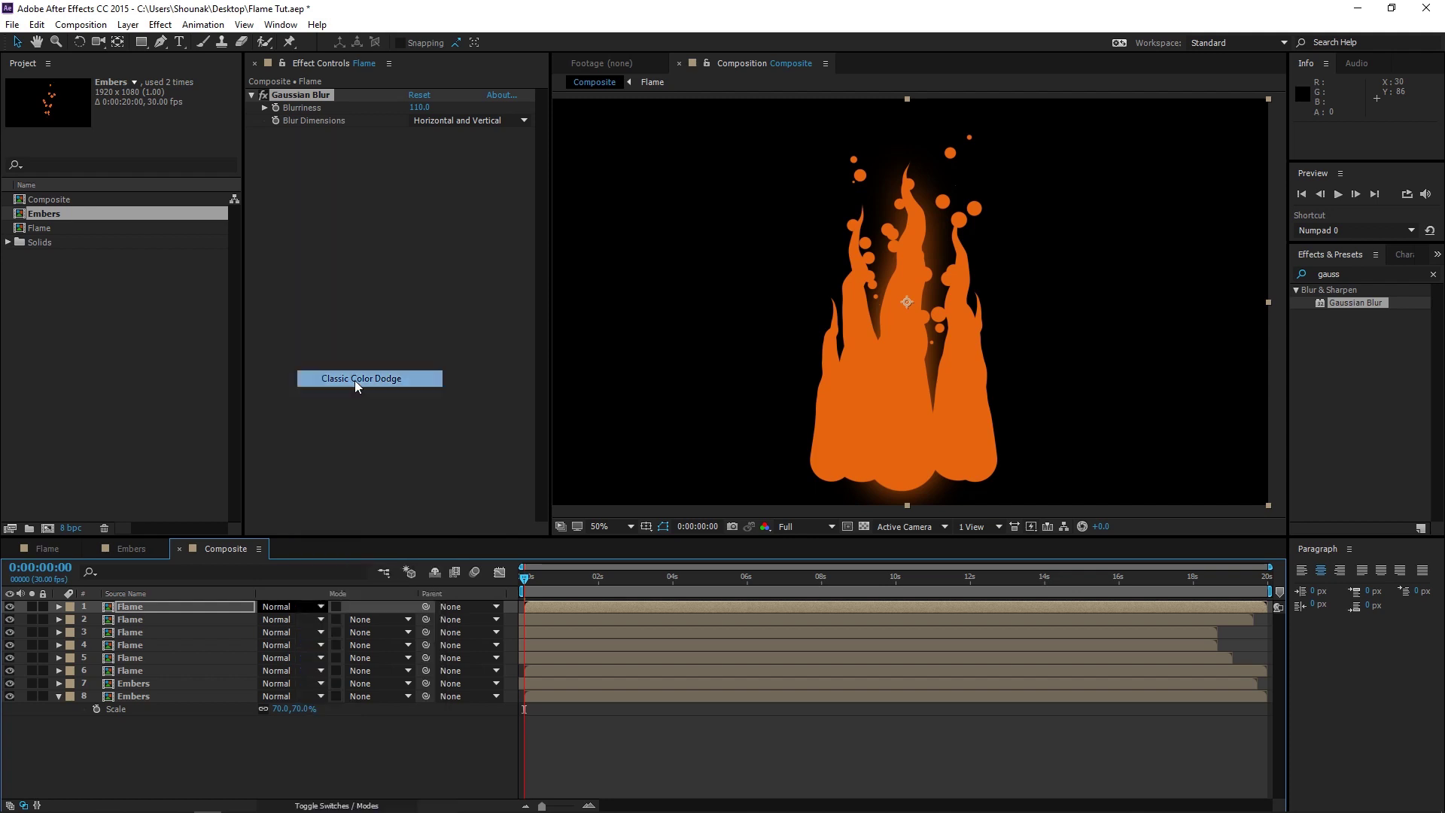
drag(909, 416, 914, 416)
key(ctrl+s)
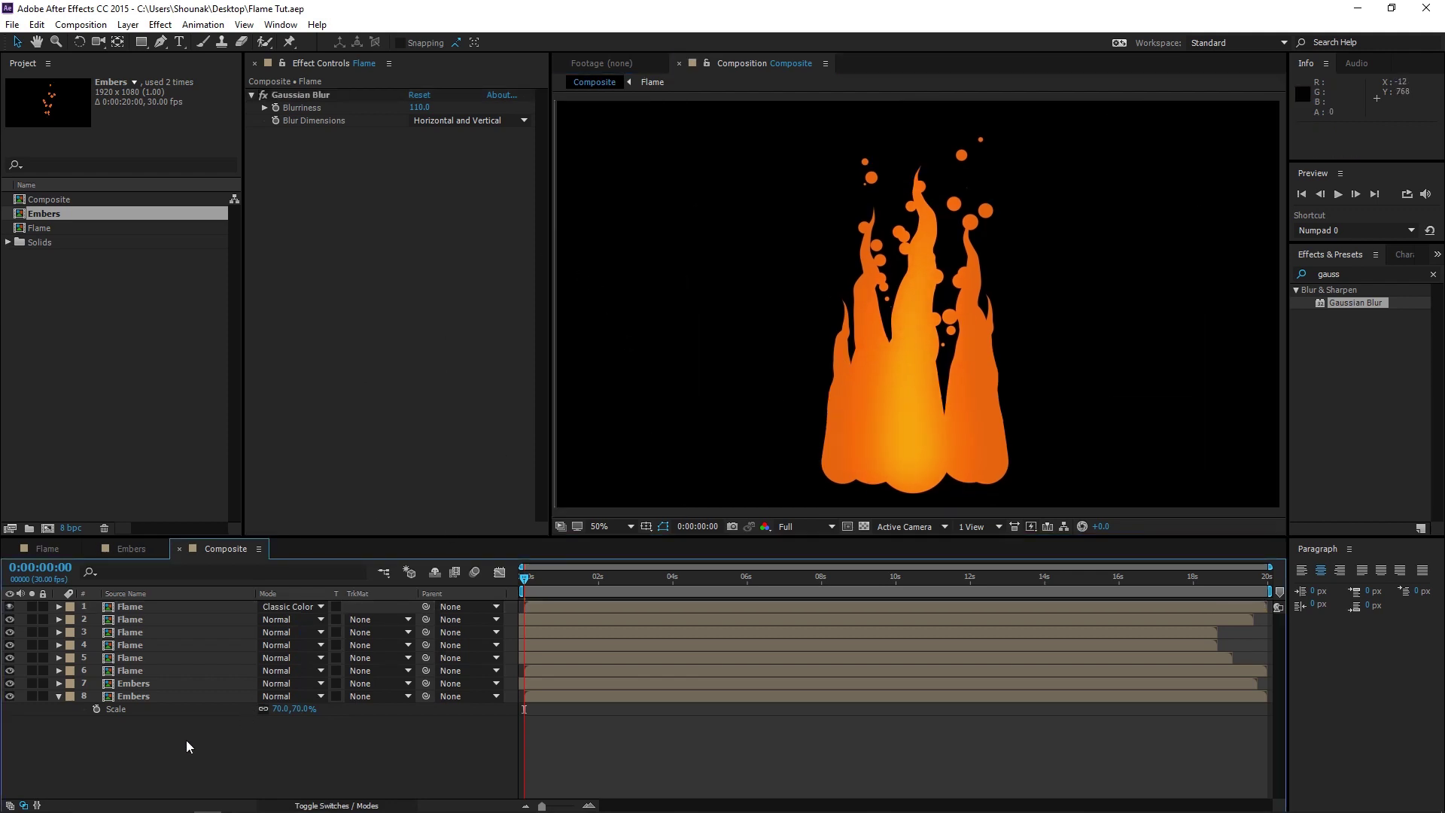
Step: Add a new adjustment layer above the flames and name it FX
click(161, 26)
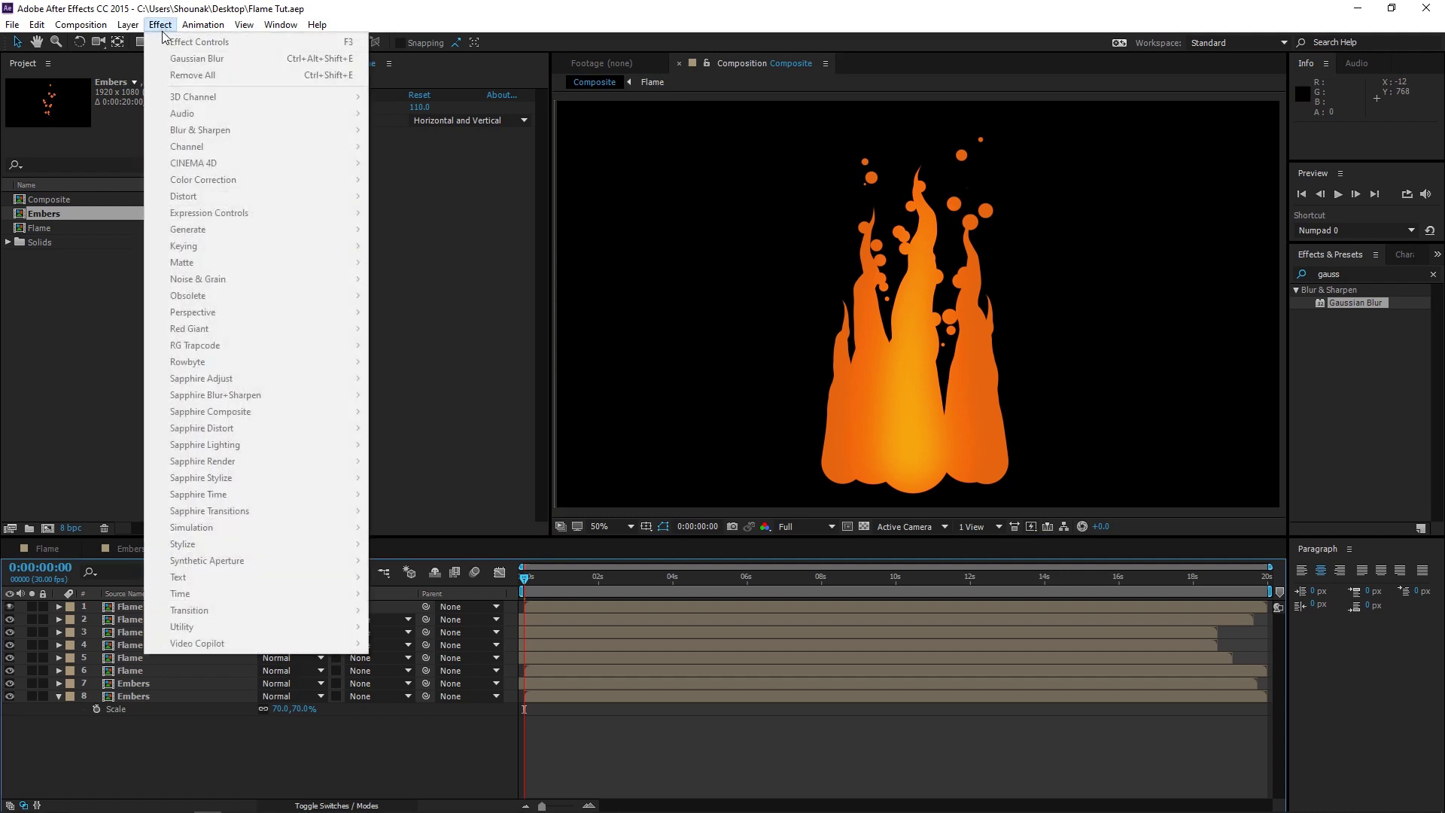
mouse_move(128, 25)
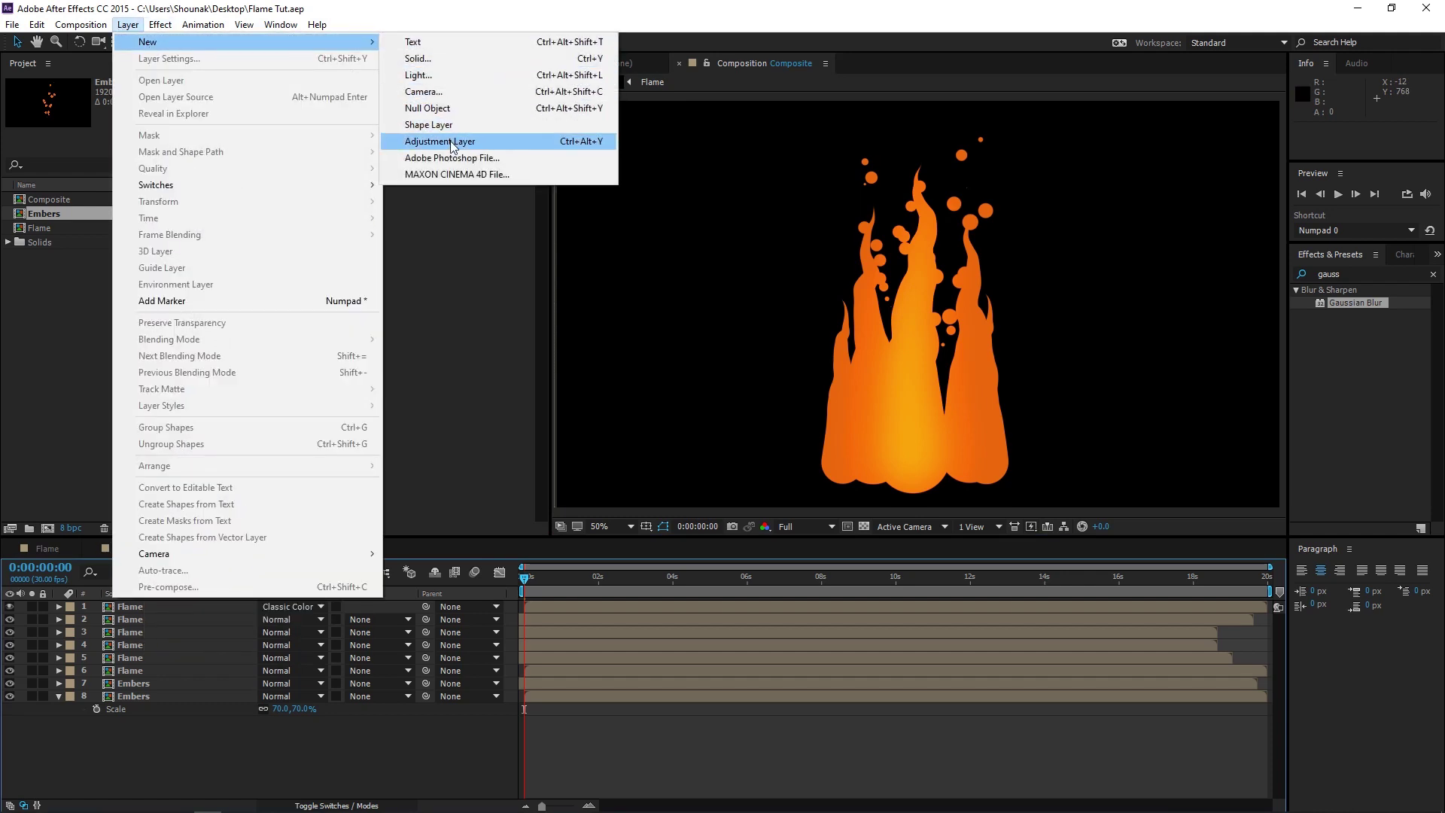
click(447, 141)
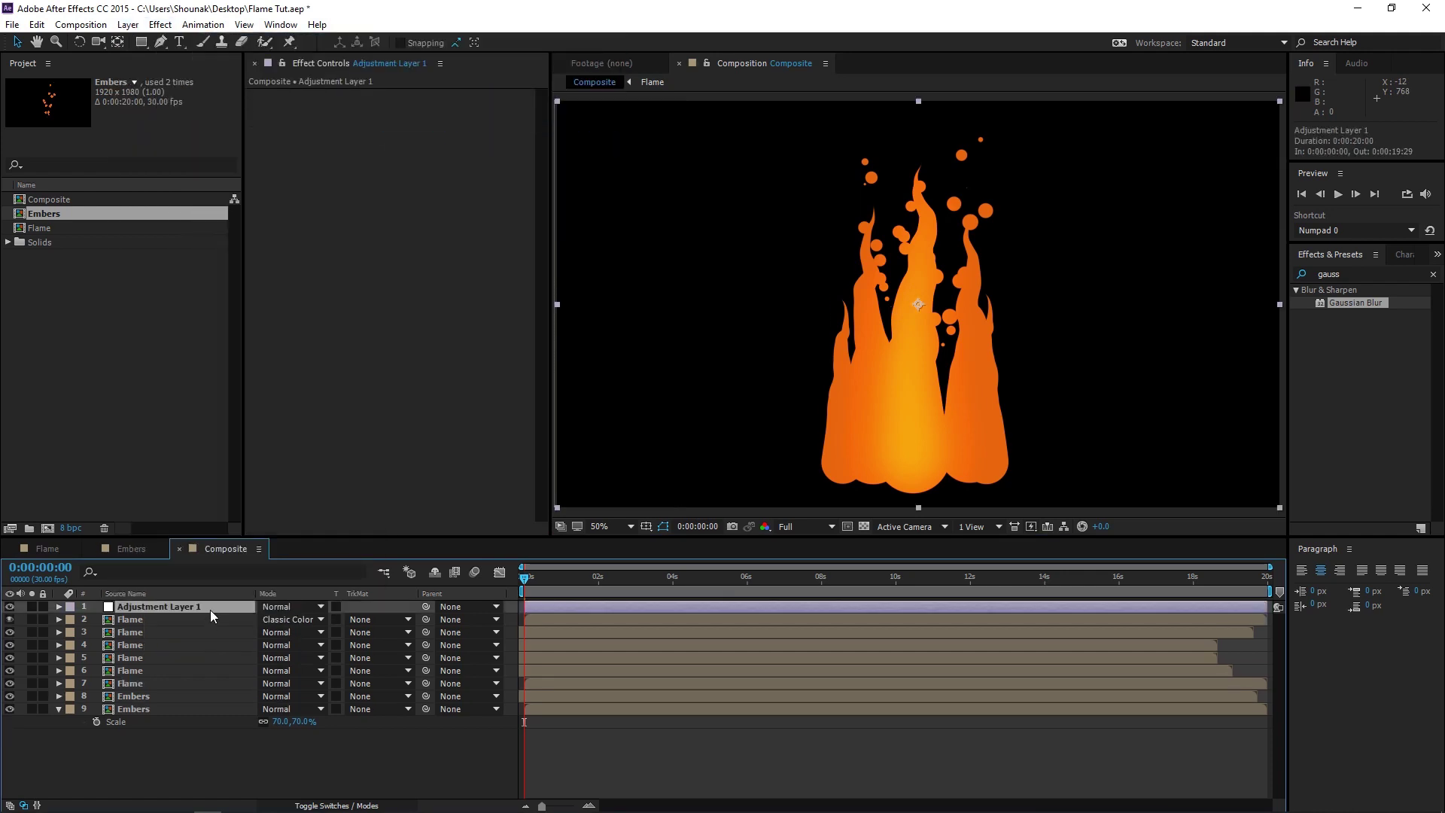
key(Return)
text(FX)
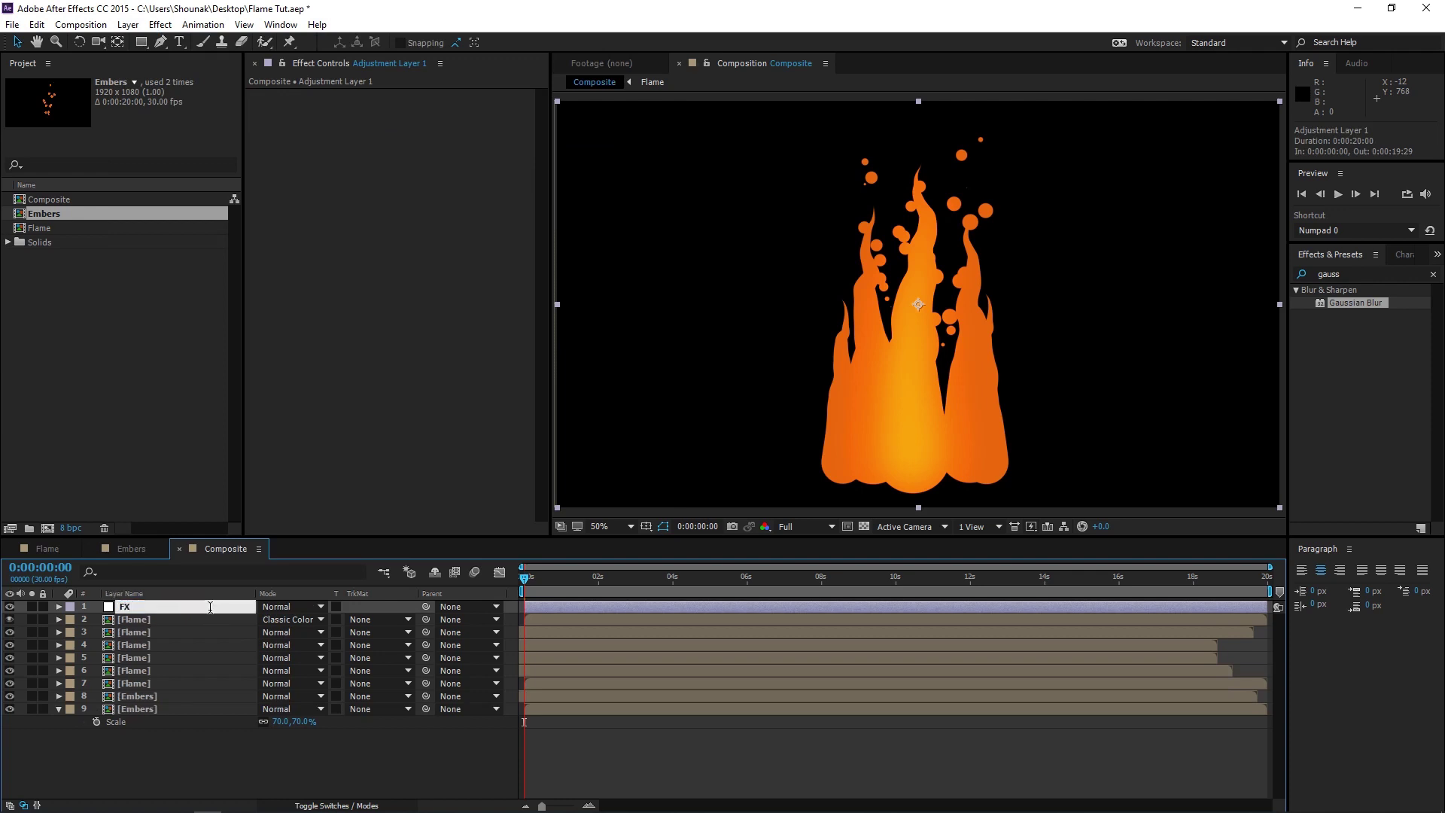
key(Return)
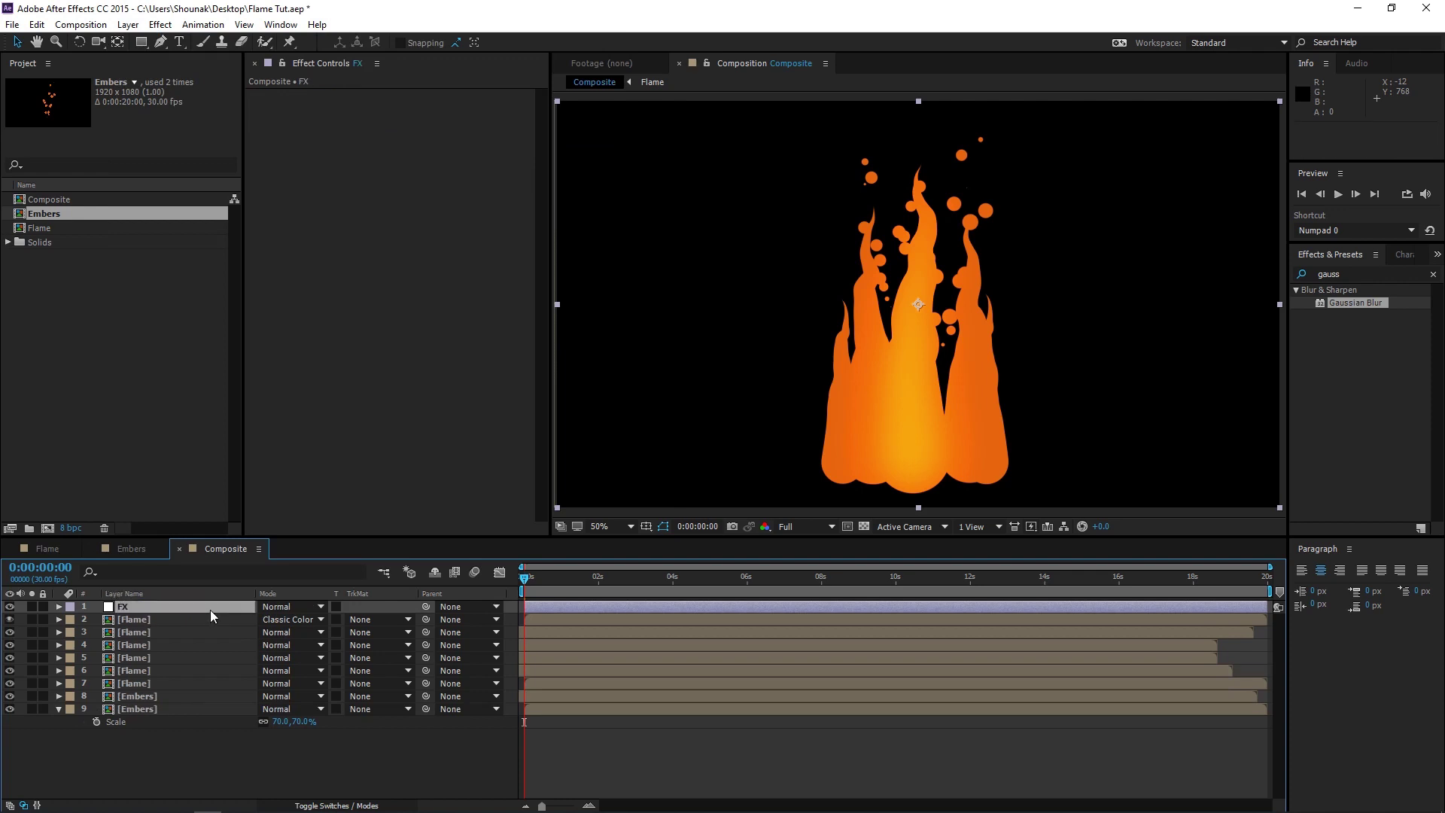
Step: Apply Turbulent Displace to FX with Bulge Smoother, Amount 236, Size 37
click(1296, 275)
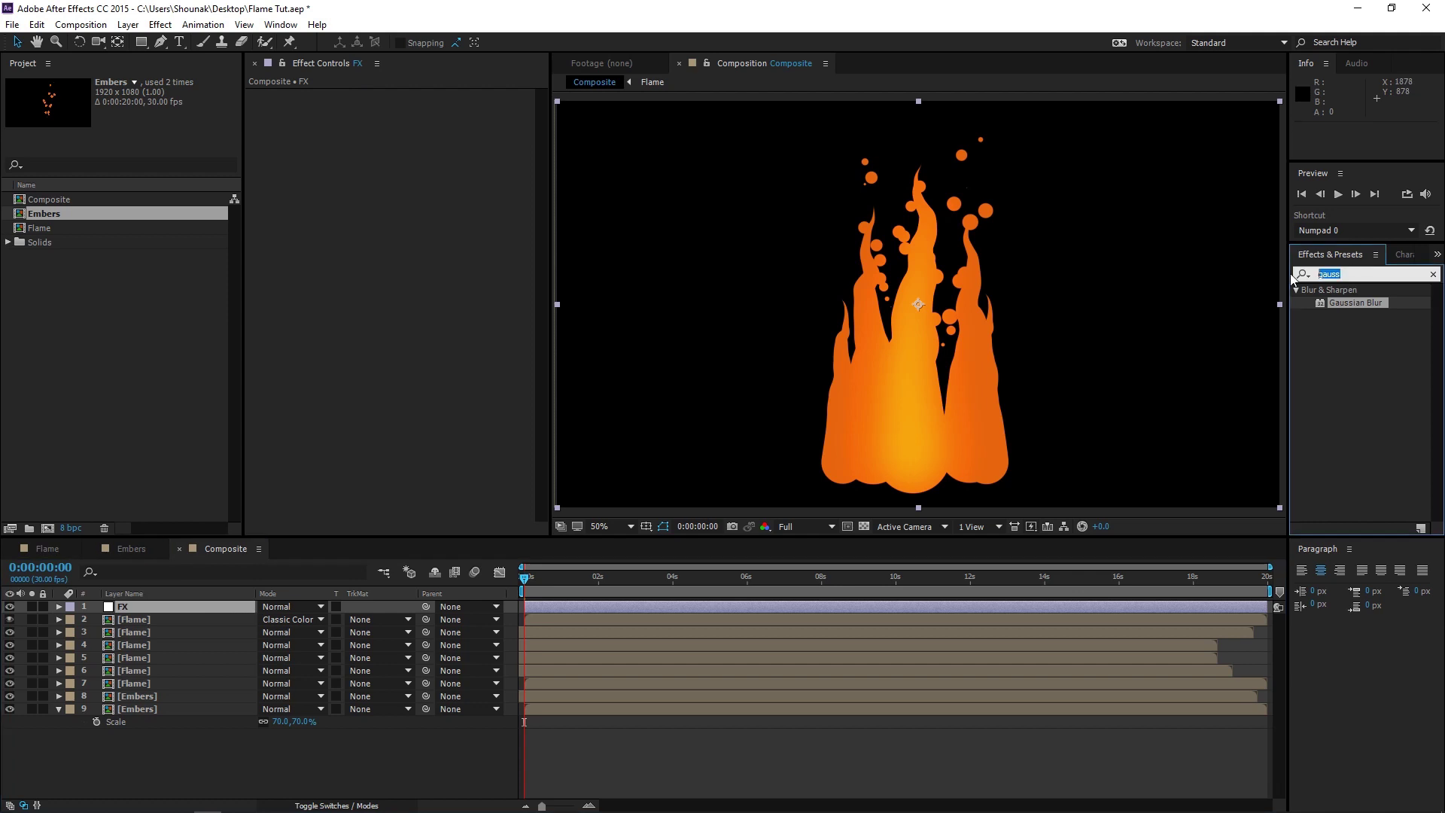
text(turbul)
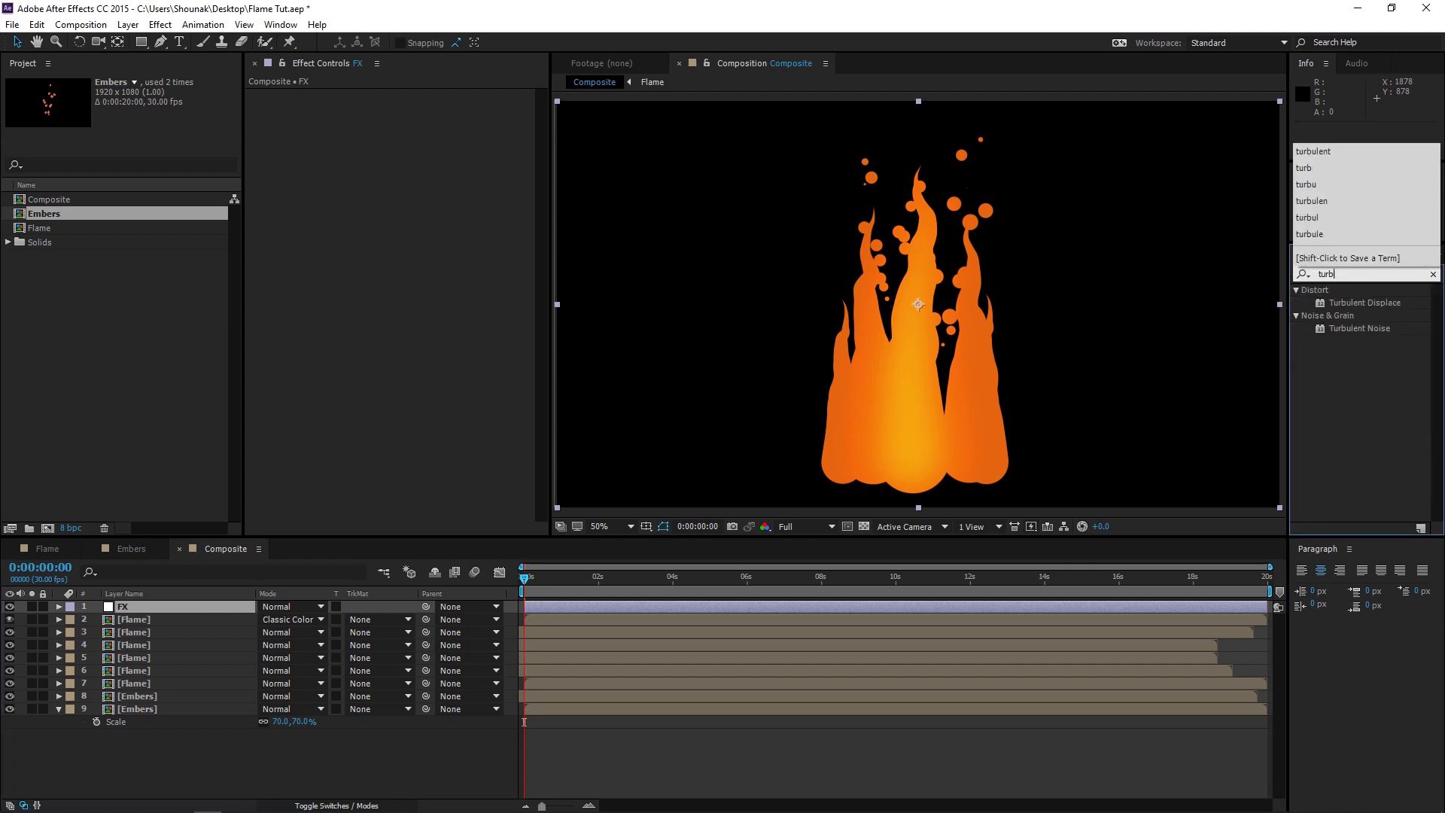
double_click(1375, 298)
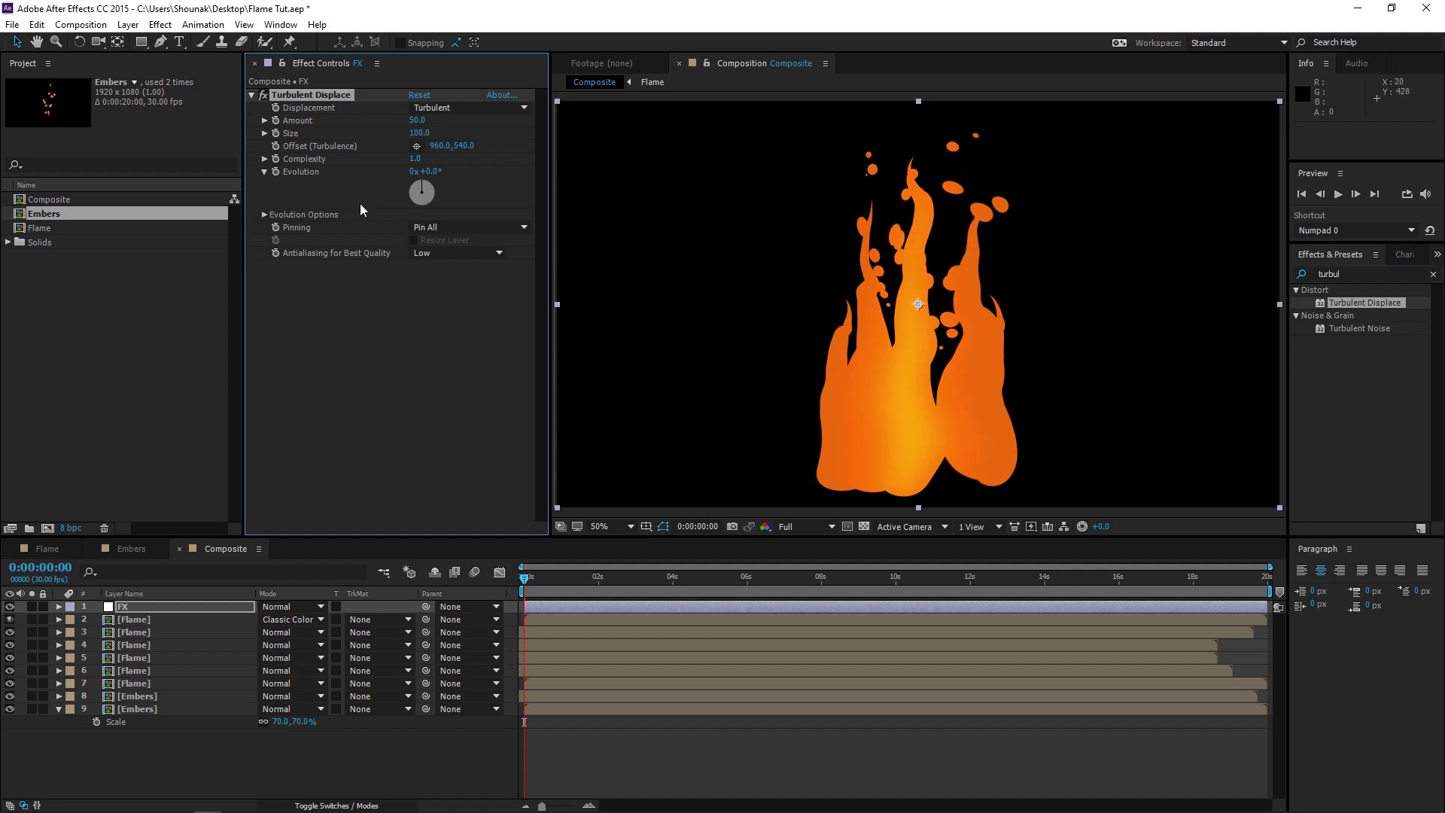
click(443, 109)
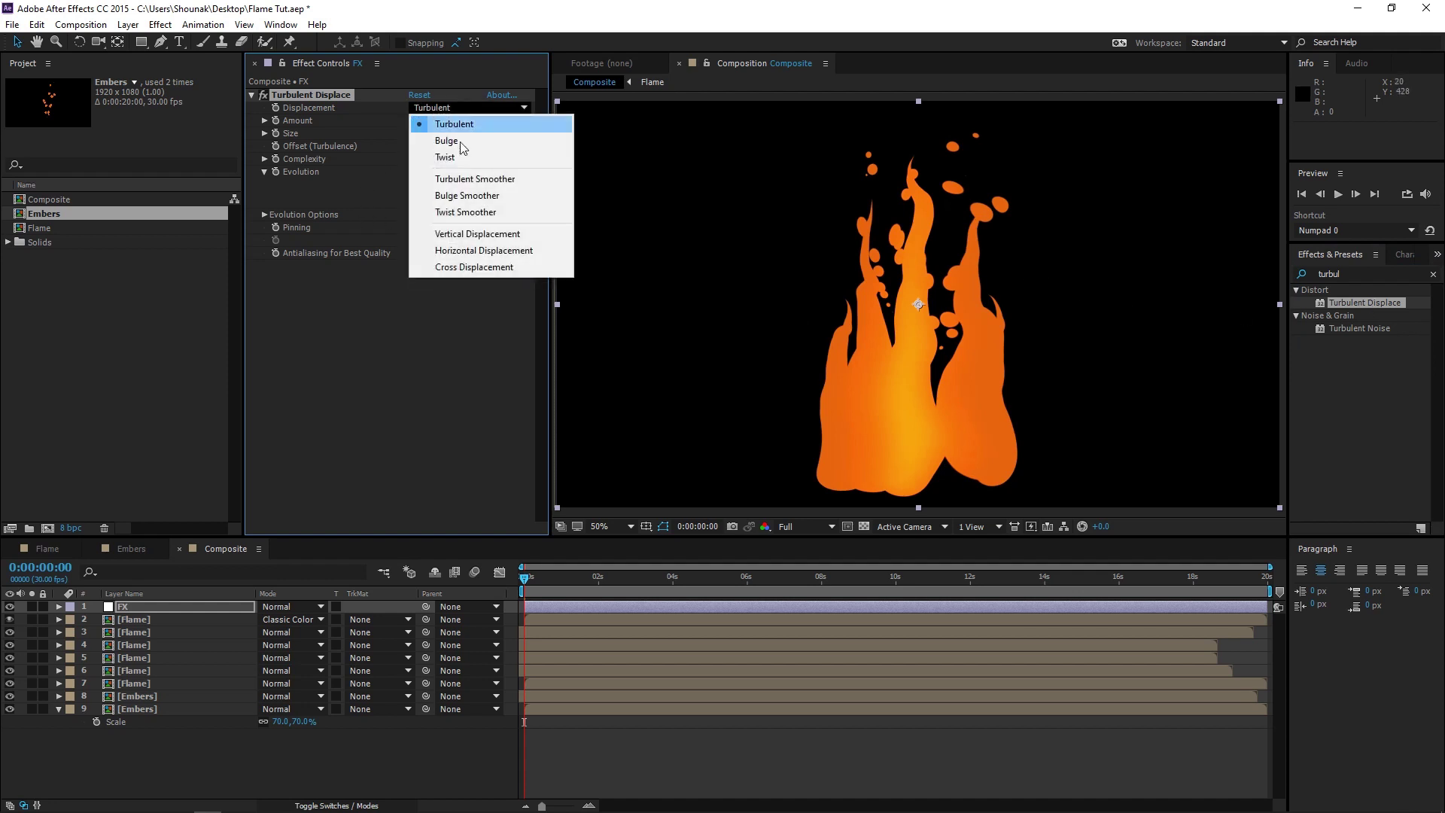
click(479, 197)
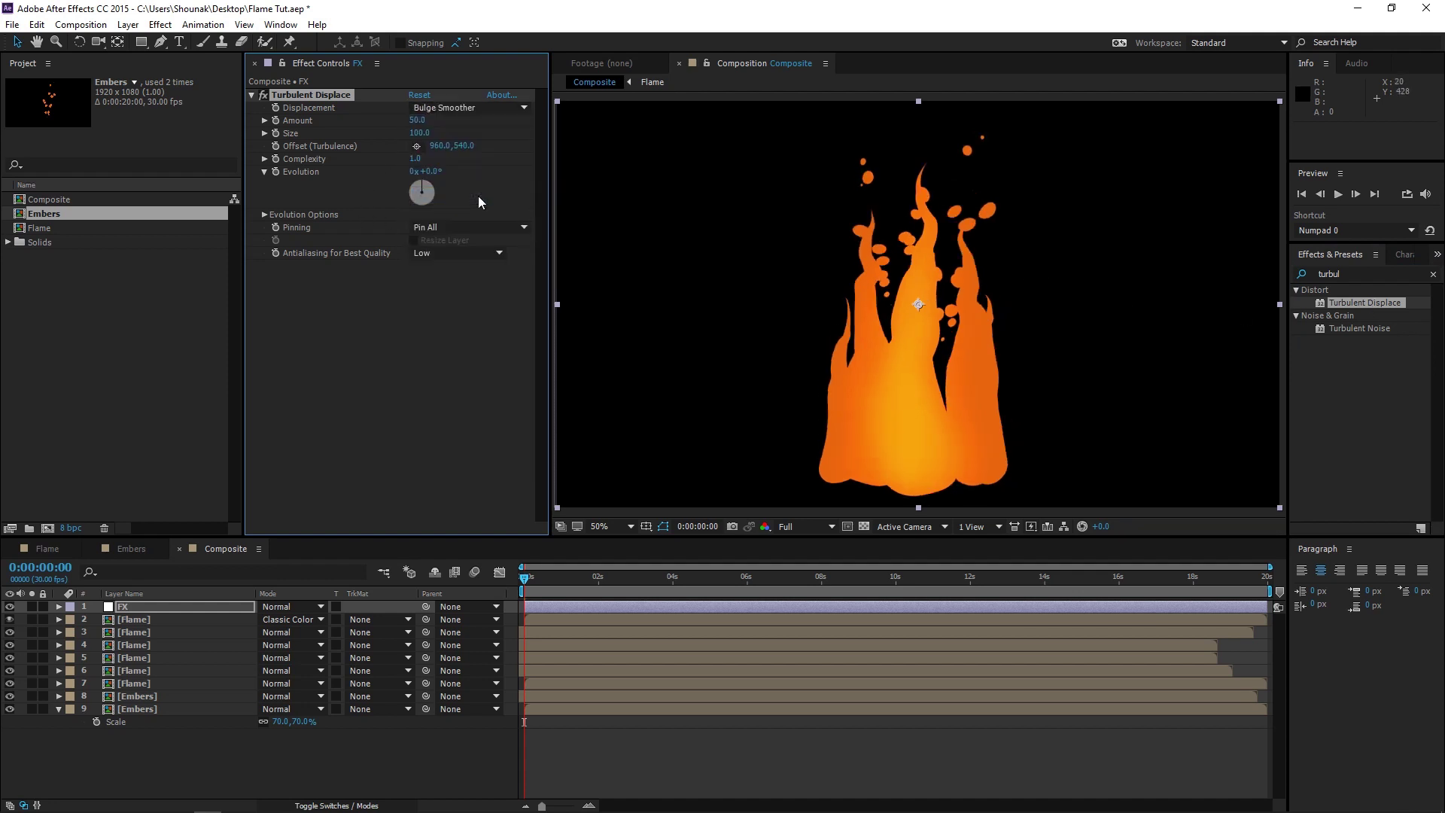
click(415, 121)
key(Return)
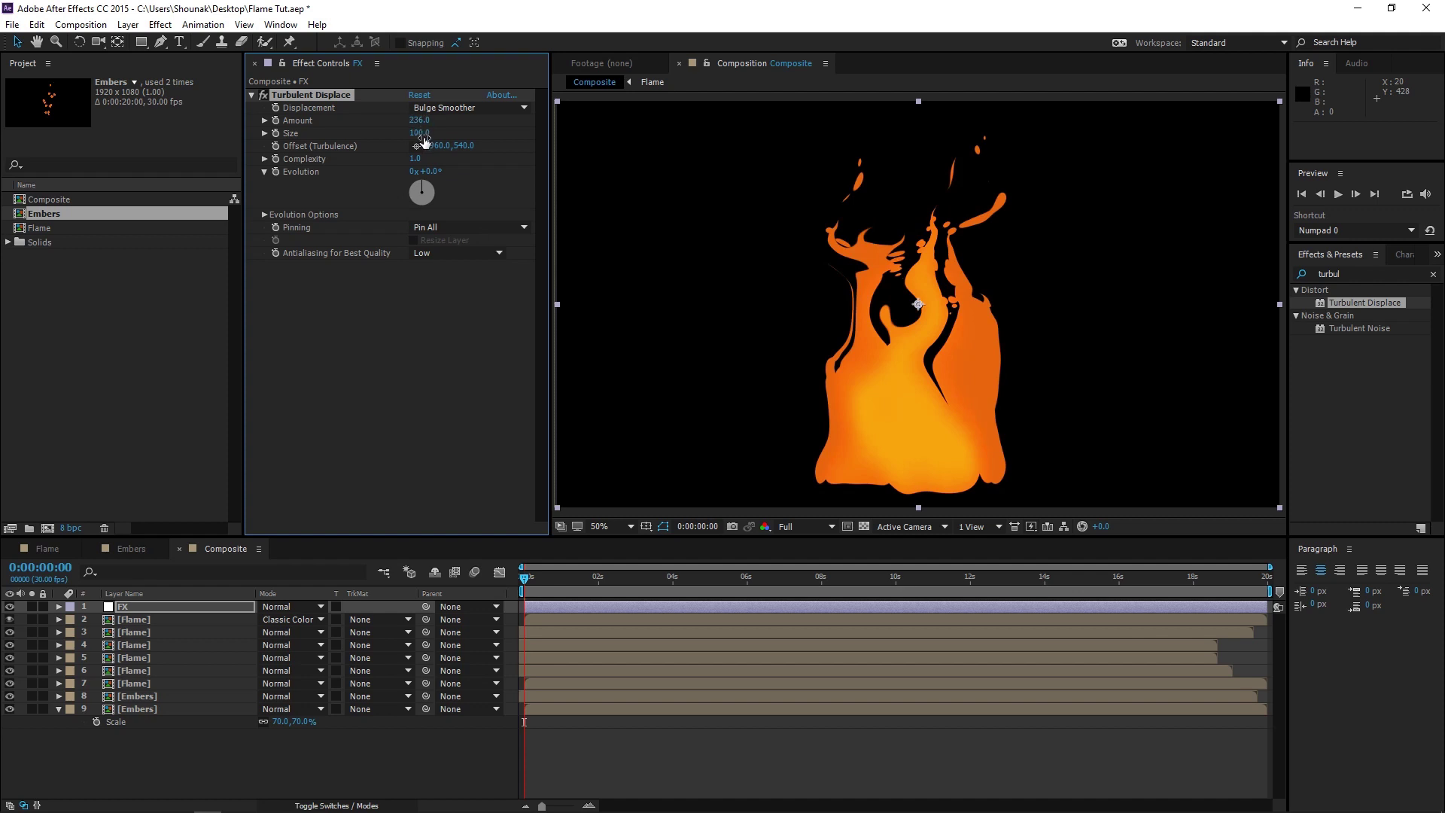
click(420, 133)
text(37)
key(Return)
mouse_move(524, 578)
mouse_down()
mouse_move(547, 582)
mouse_move(506, 581)
mouse_up()
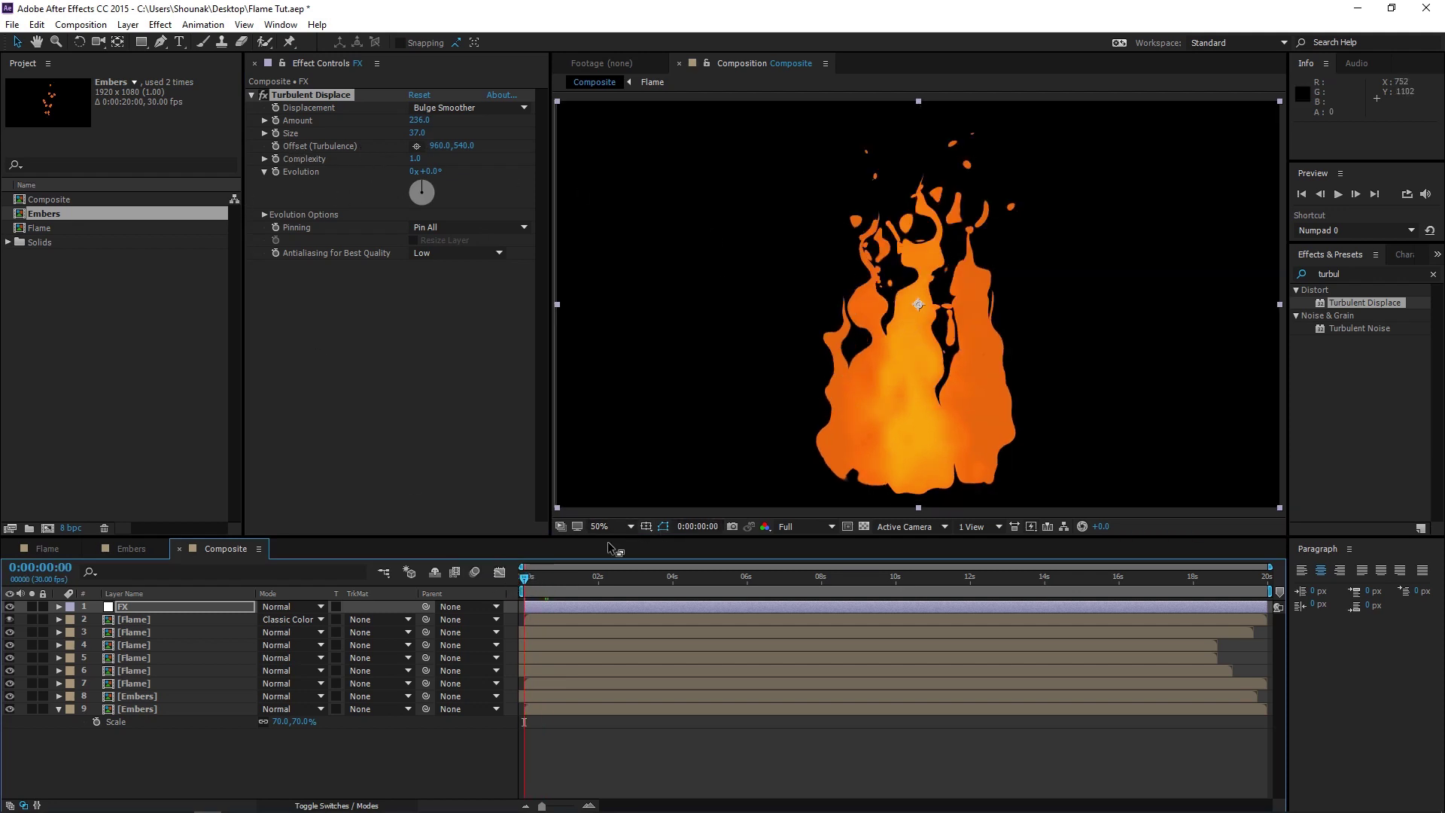
Step: Keyframe Offset (Turbulence) at 0 s and set its Y to -5440 at nine seconds
click(600, 576)
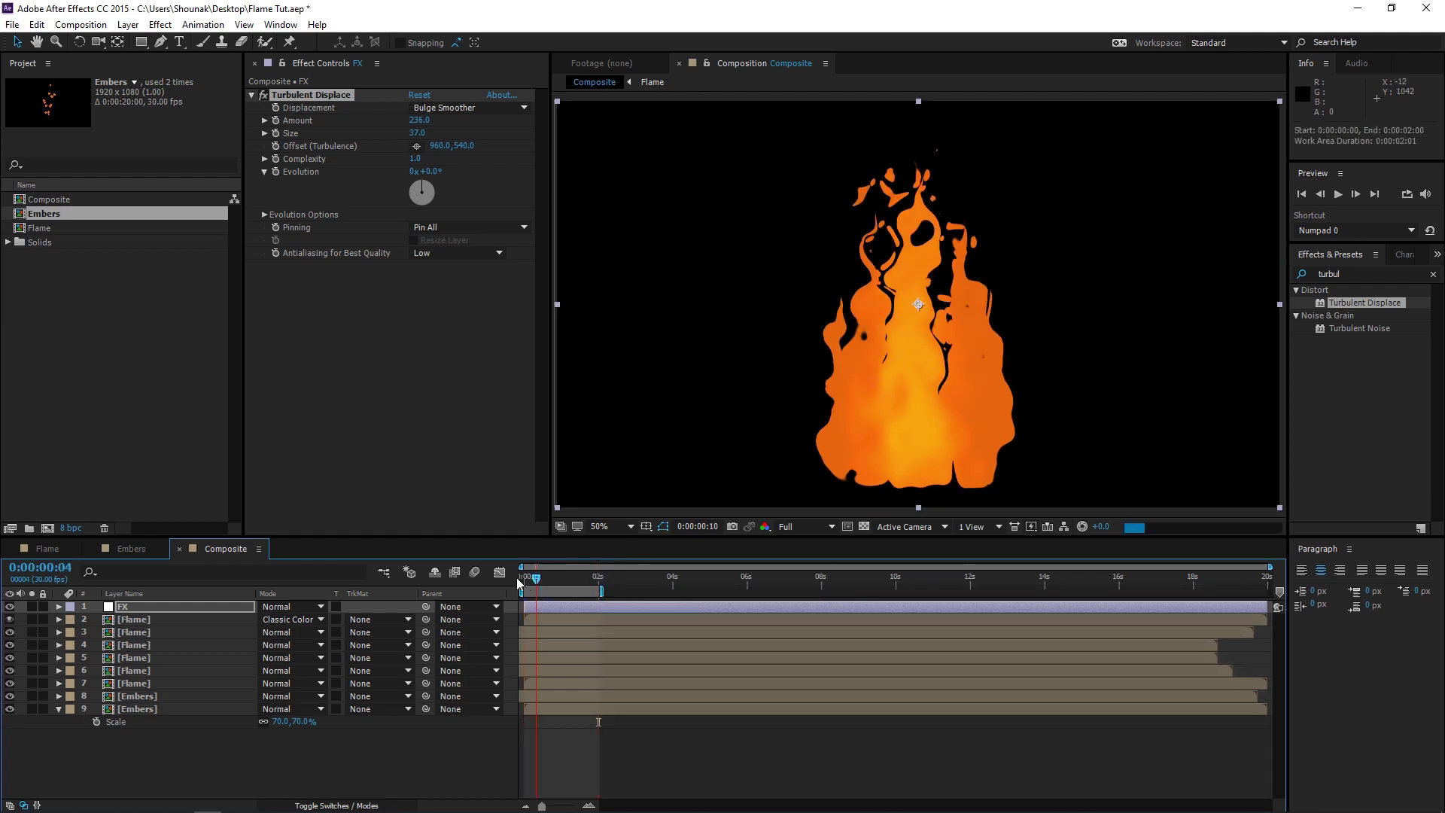
click(527, 579)
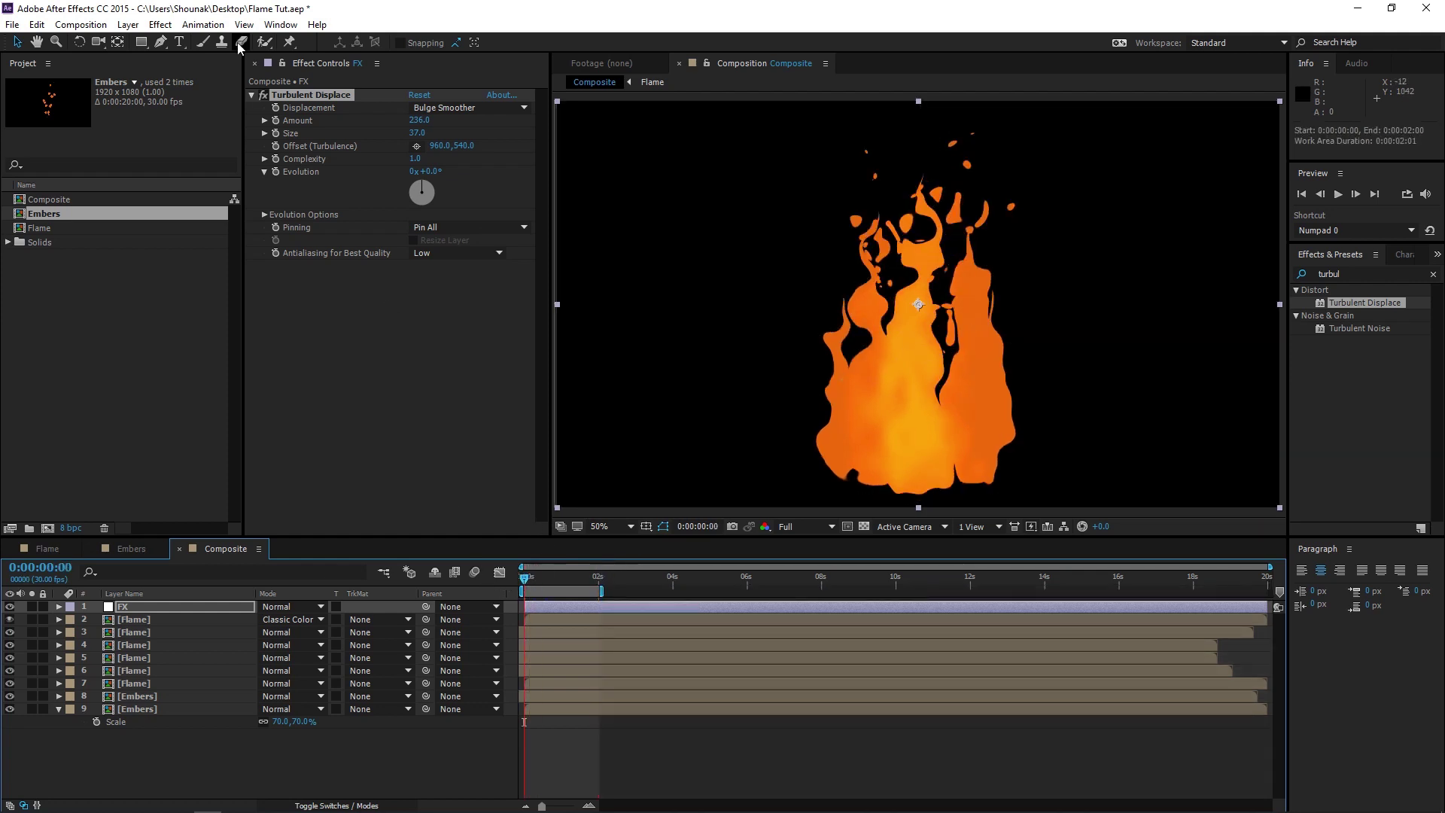
click(276, 151)
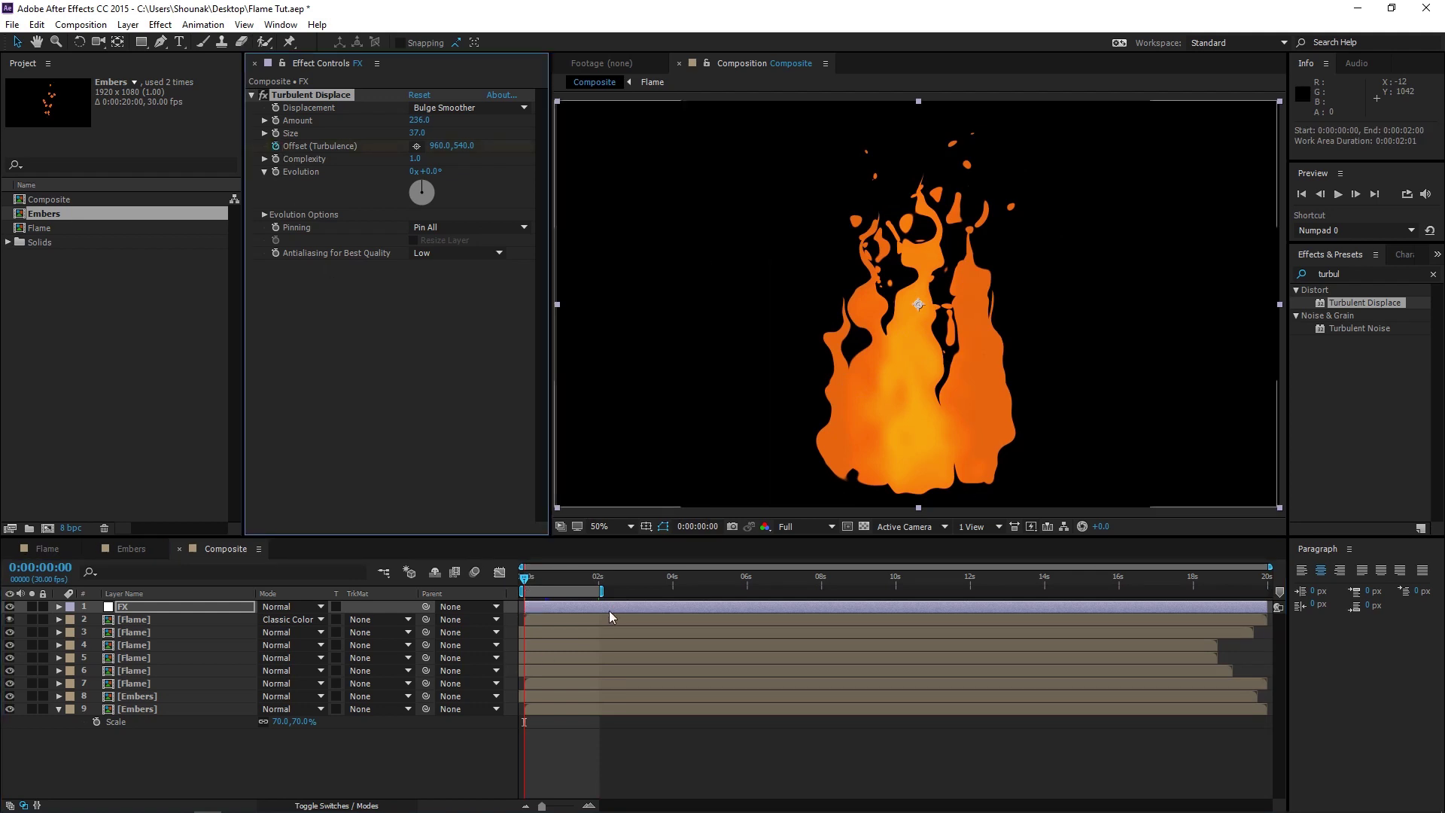
click(860, 577)
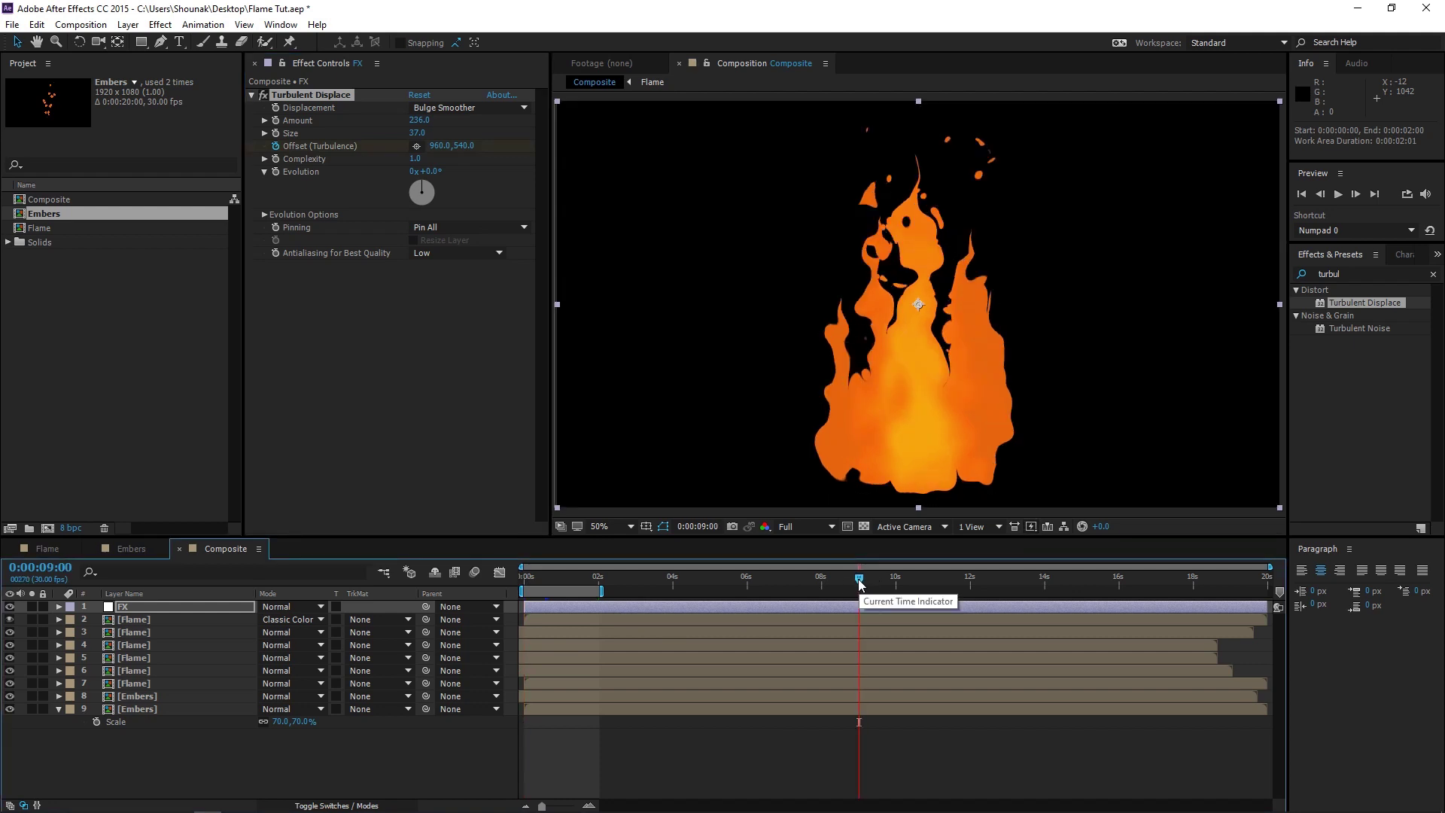
click(466, 146)
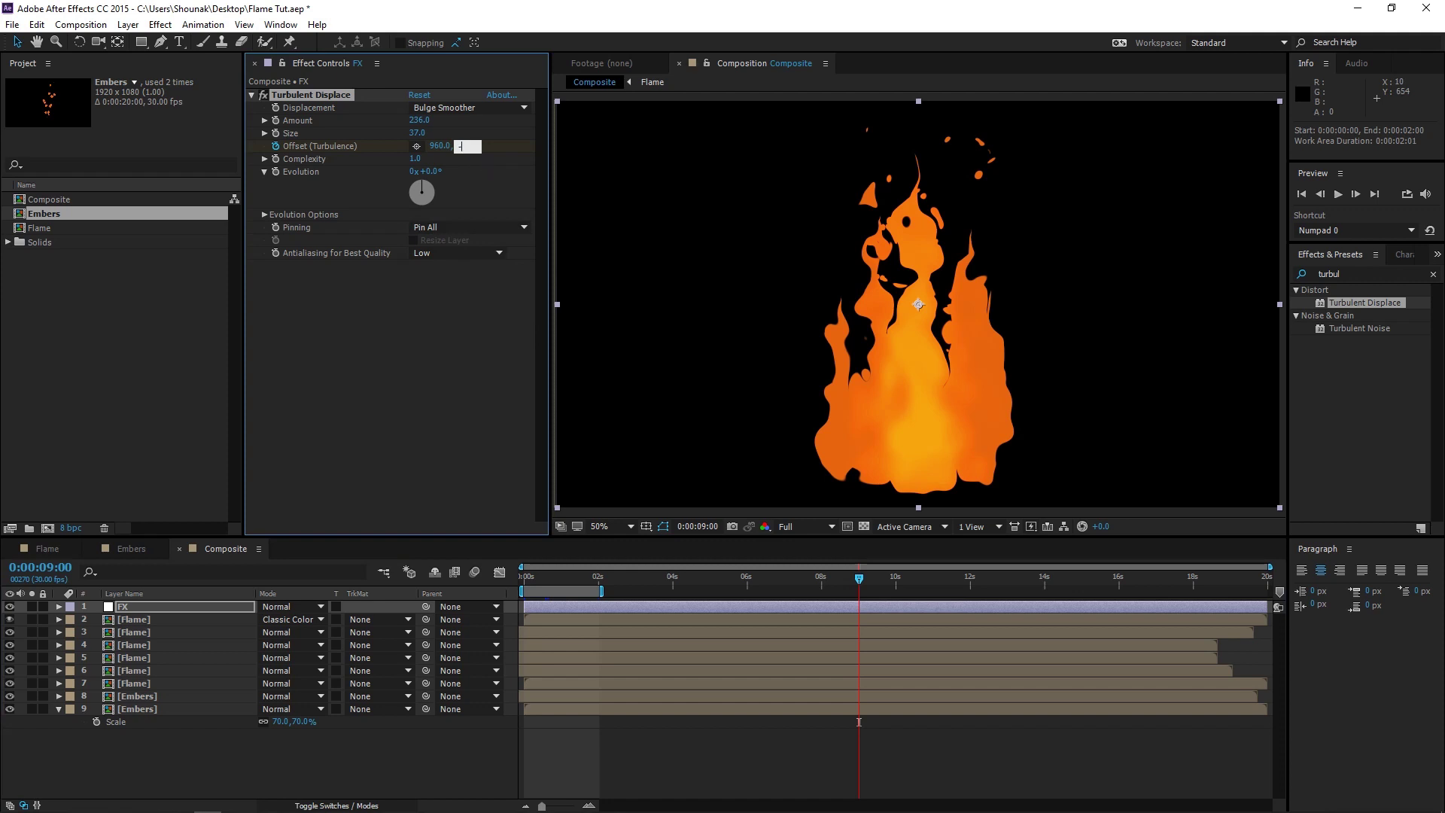
text(-5440)
key(Return)
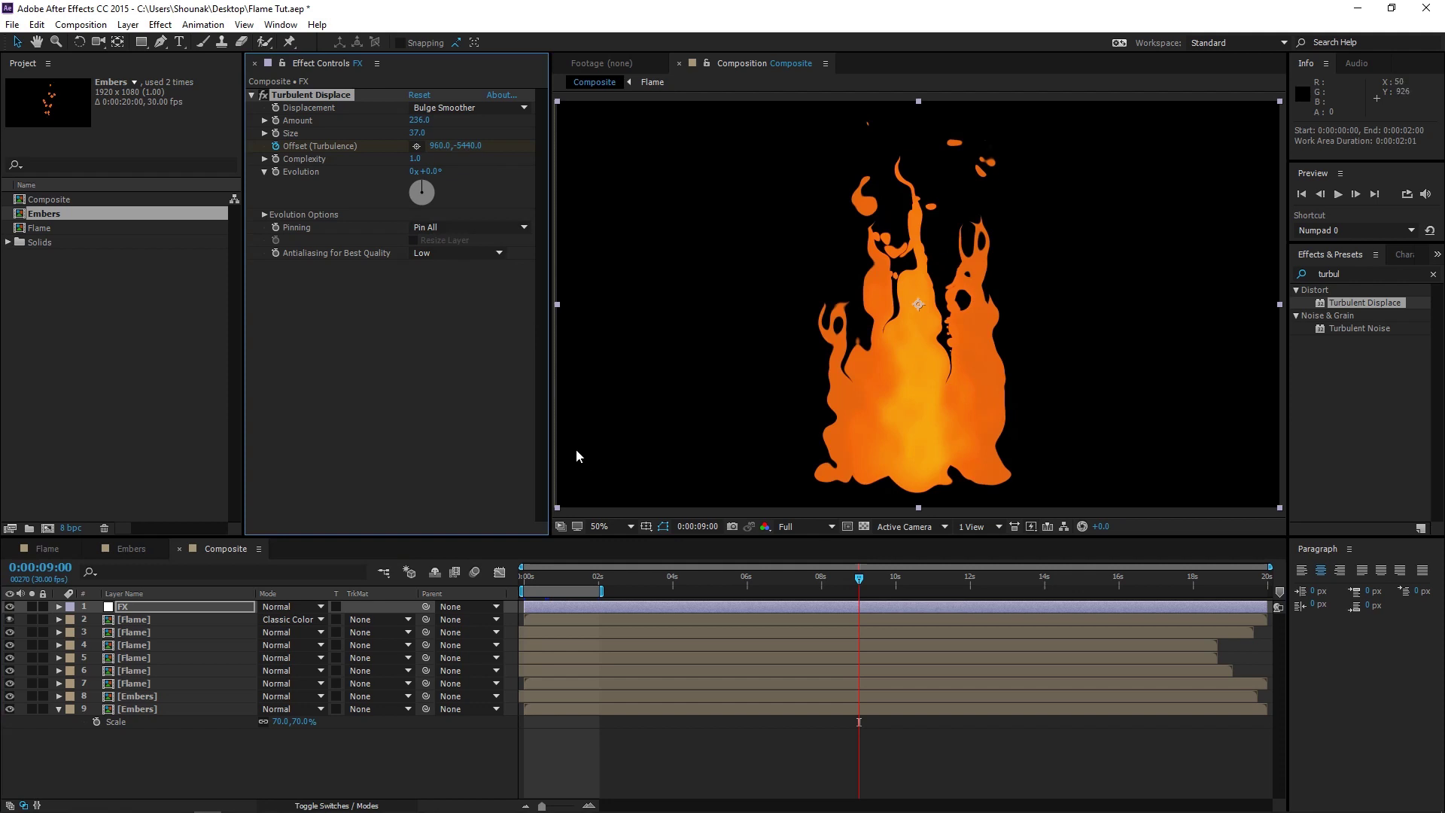
Step: Preview the animated flame from about one second
click(565, 579)
key(space)
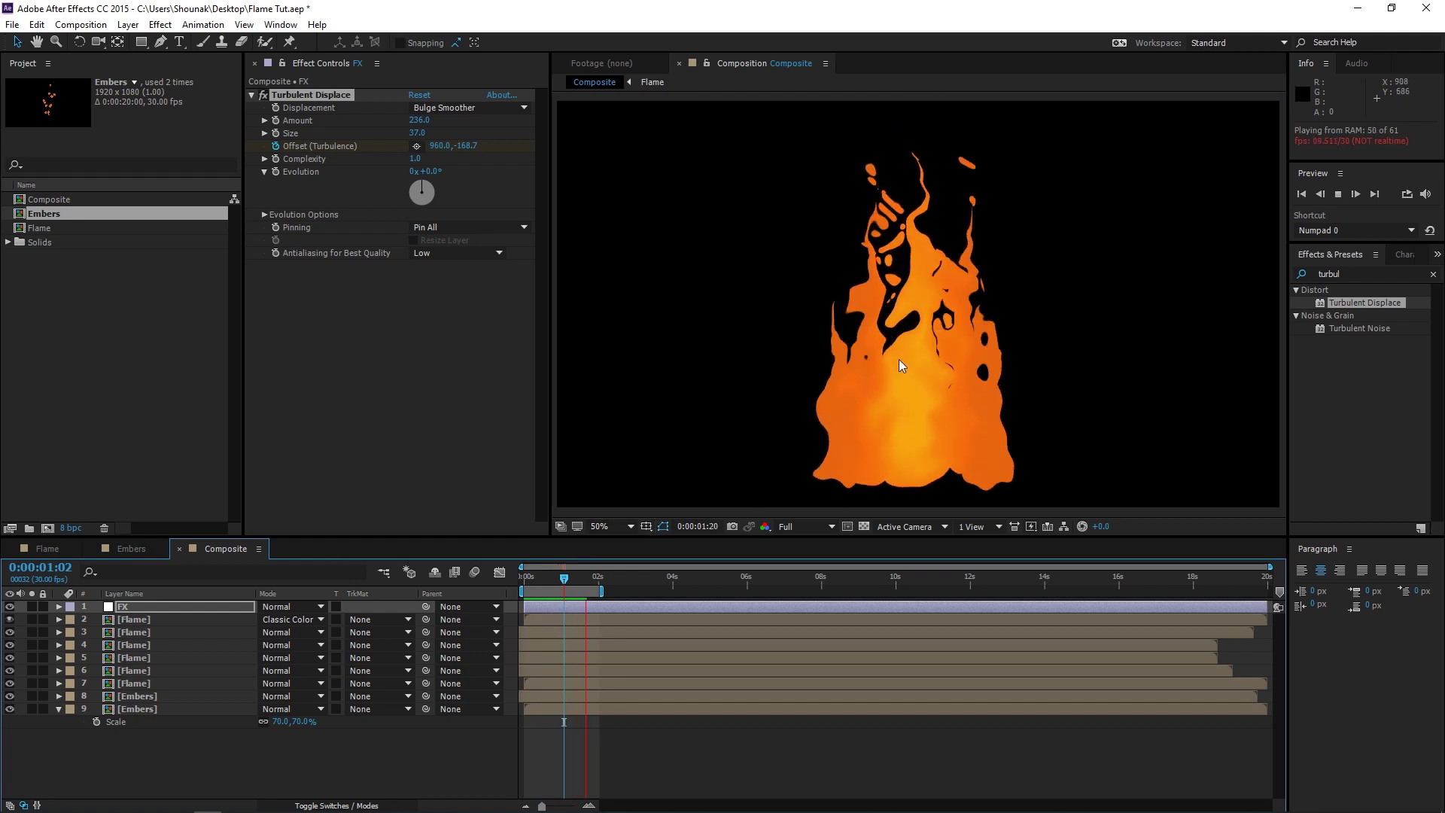
key(space)
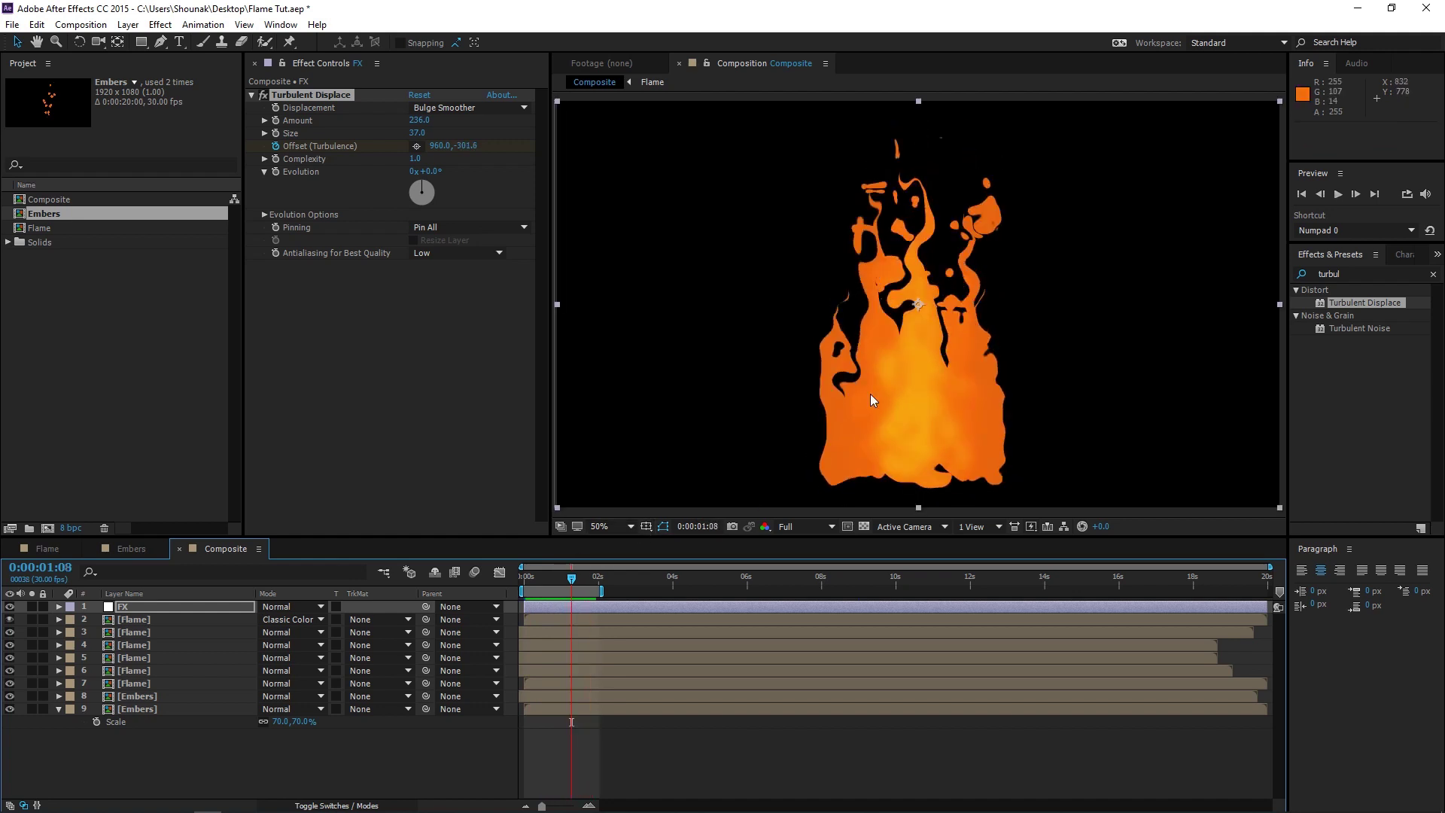
Step: Add Glow to the FX layer, based on Alpha Channel, with Intensity 1.1
click(1348, 274)
text(glow)
scroll(1325, 422, down, 1)
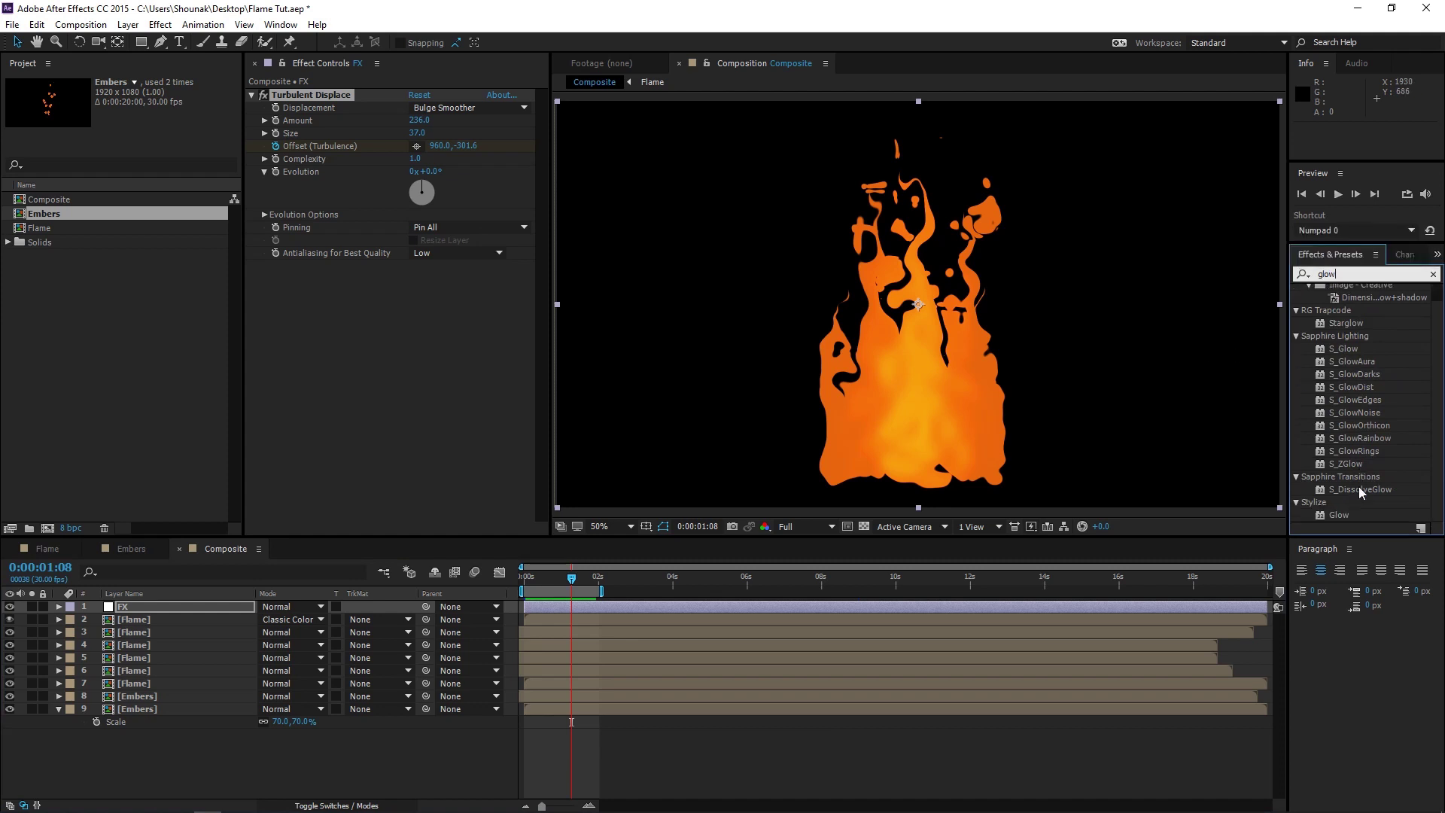
drag(1339, 515, 419, 297)
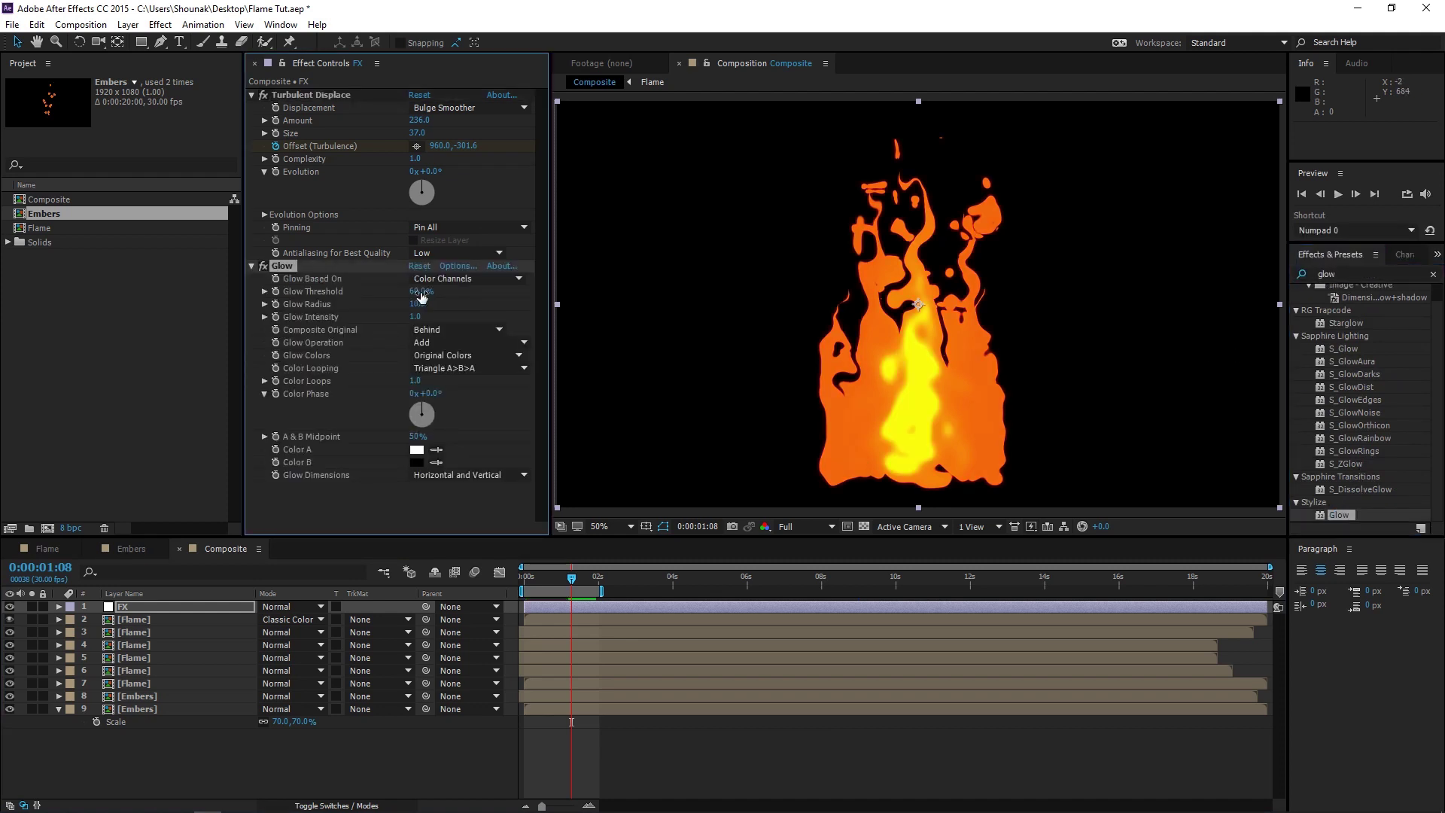
click(452, 279)
click(445, 292)
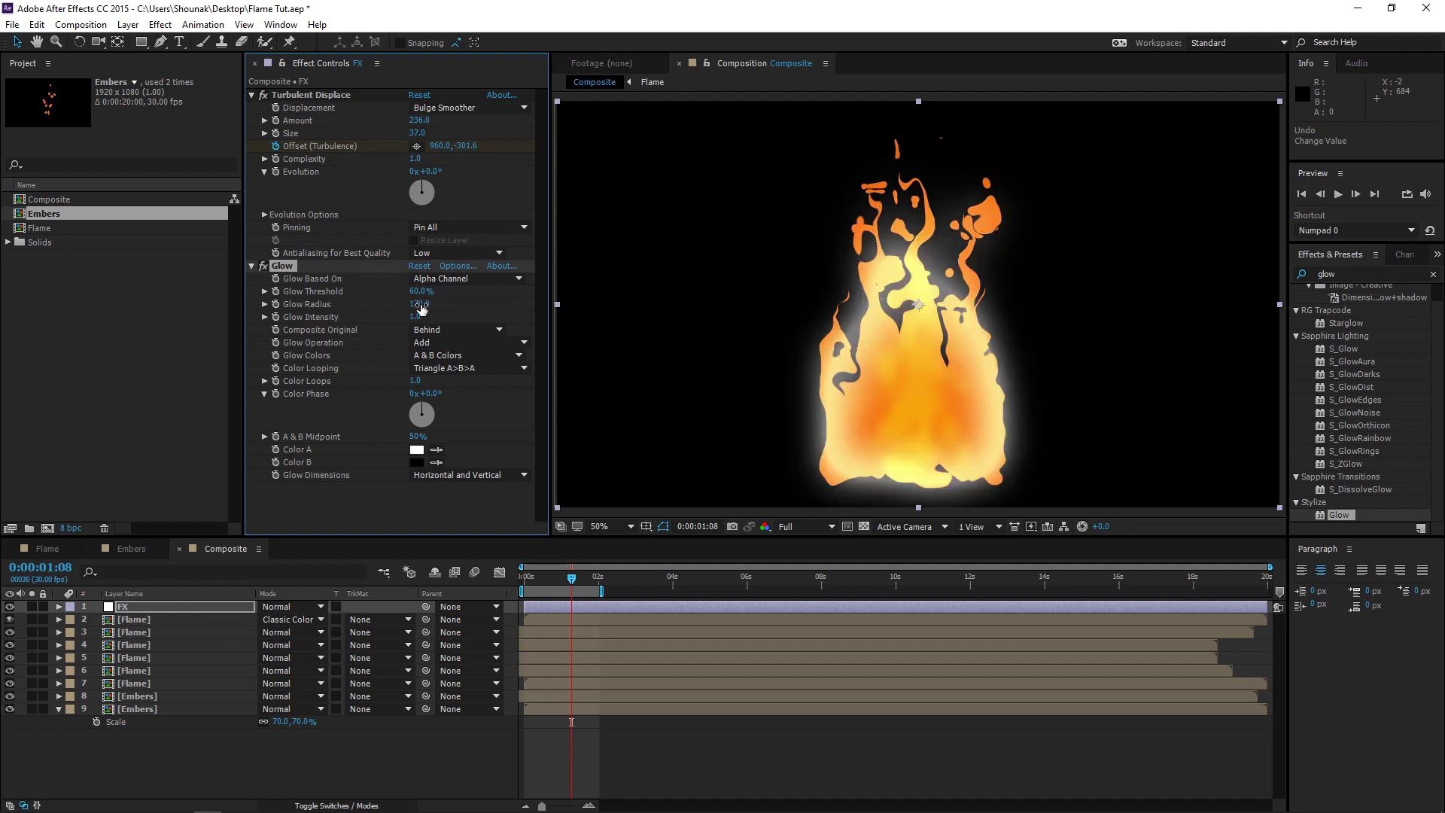
click(418, 316)
key(Return)
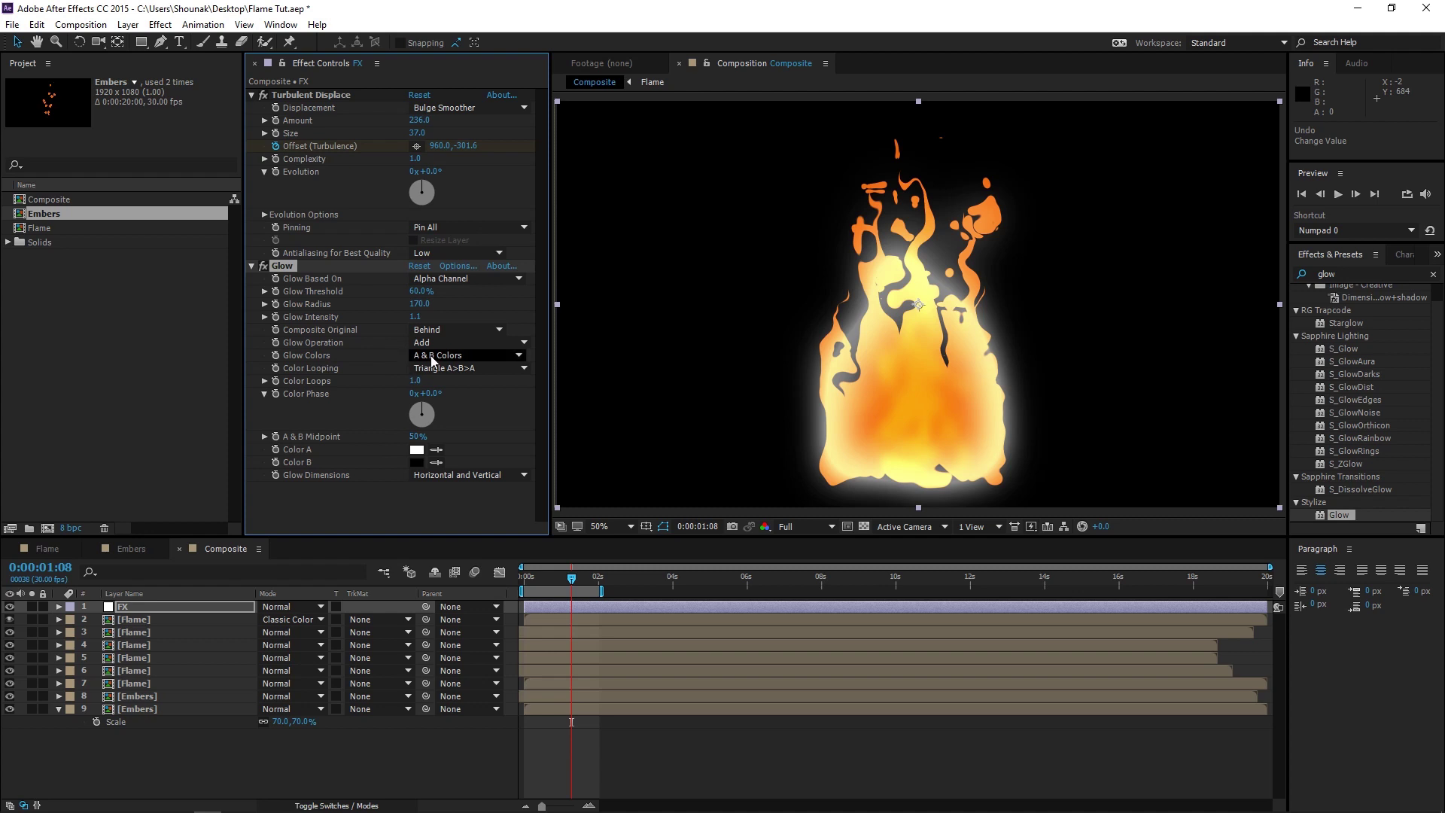
Step: Set the Glow's Color A to a saturated orange
click(416, 450)
click(629, 570)
drag(629, 567, 629, 563)
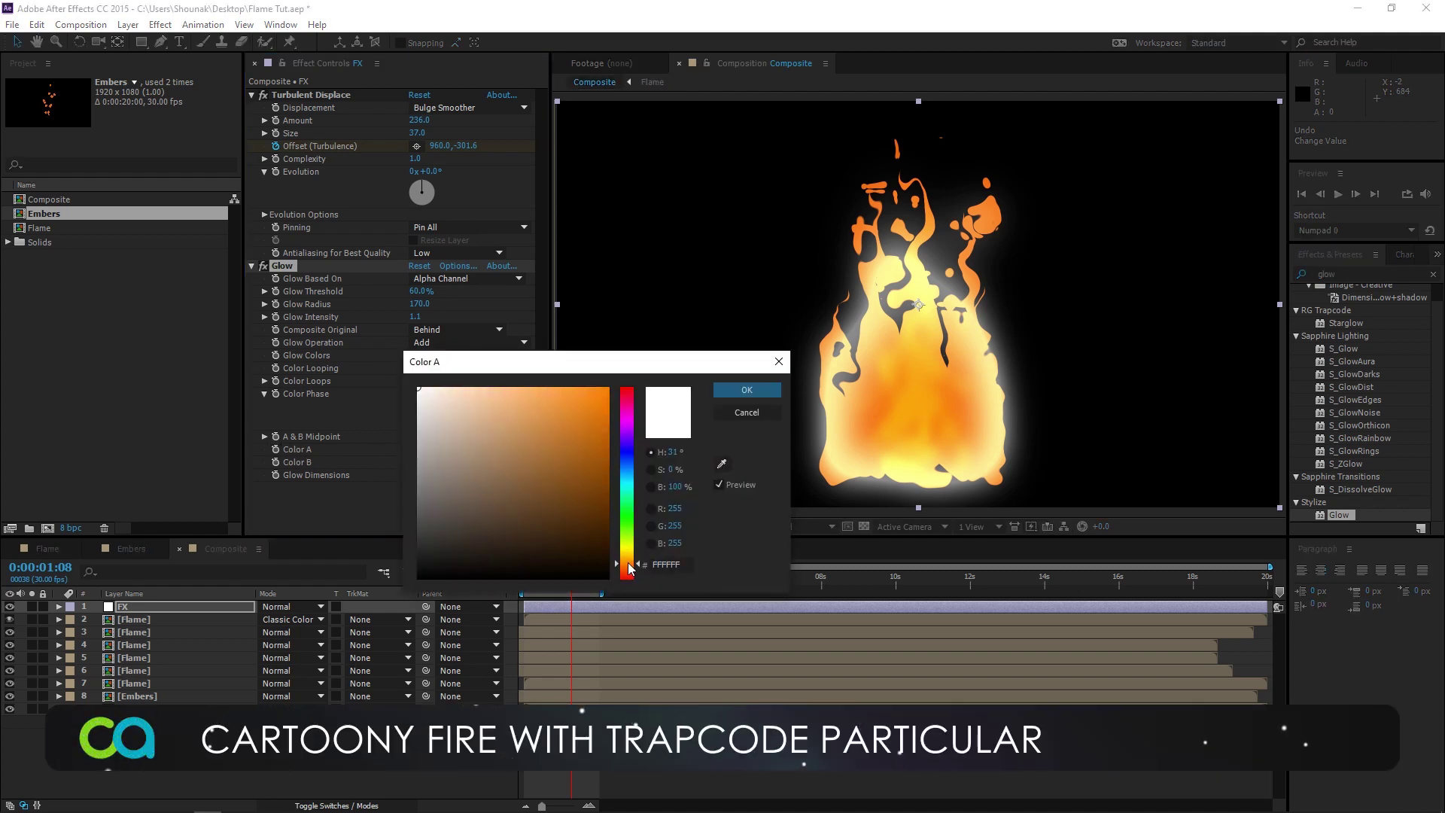
click(607, 389)
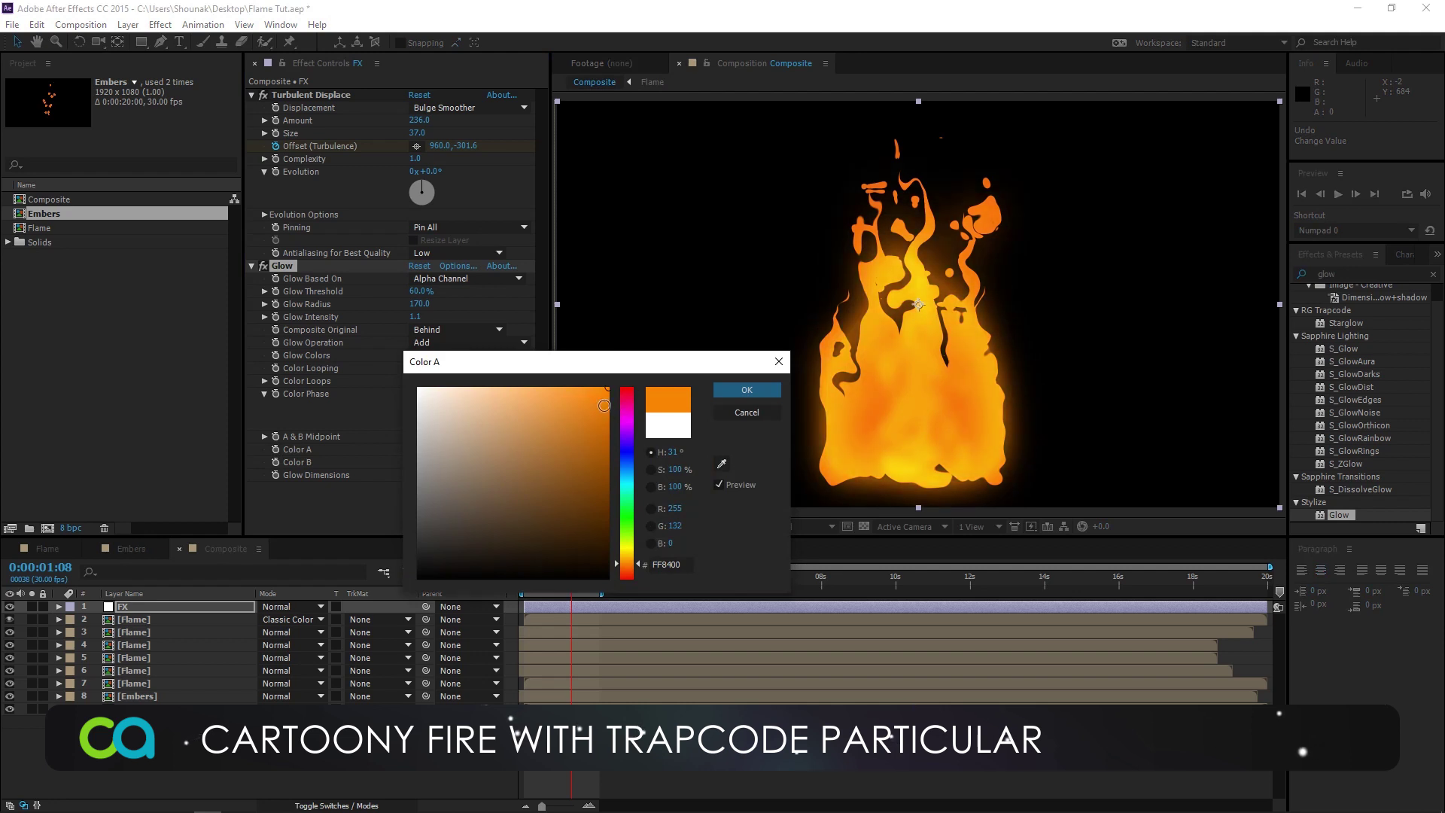
click(626, 571)
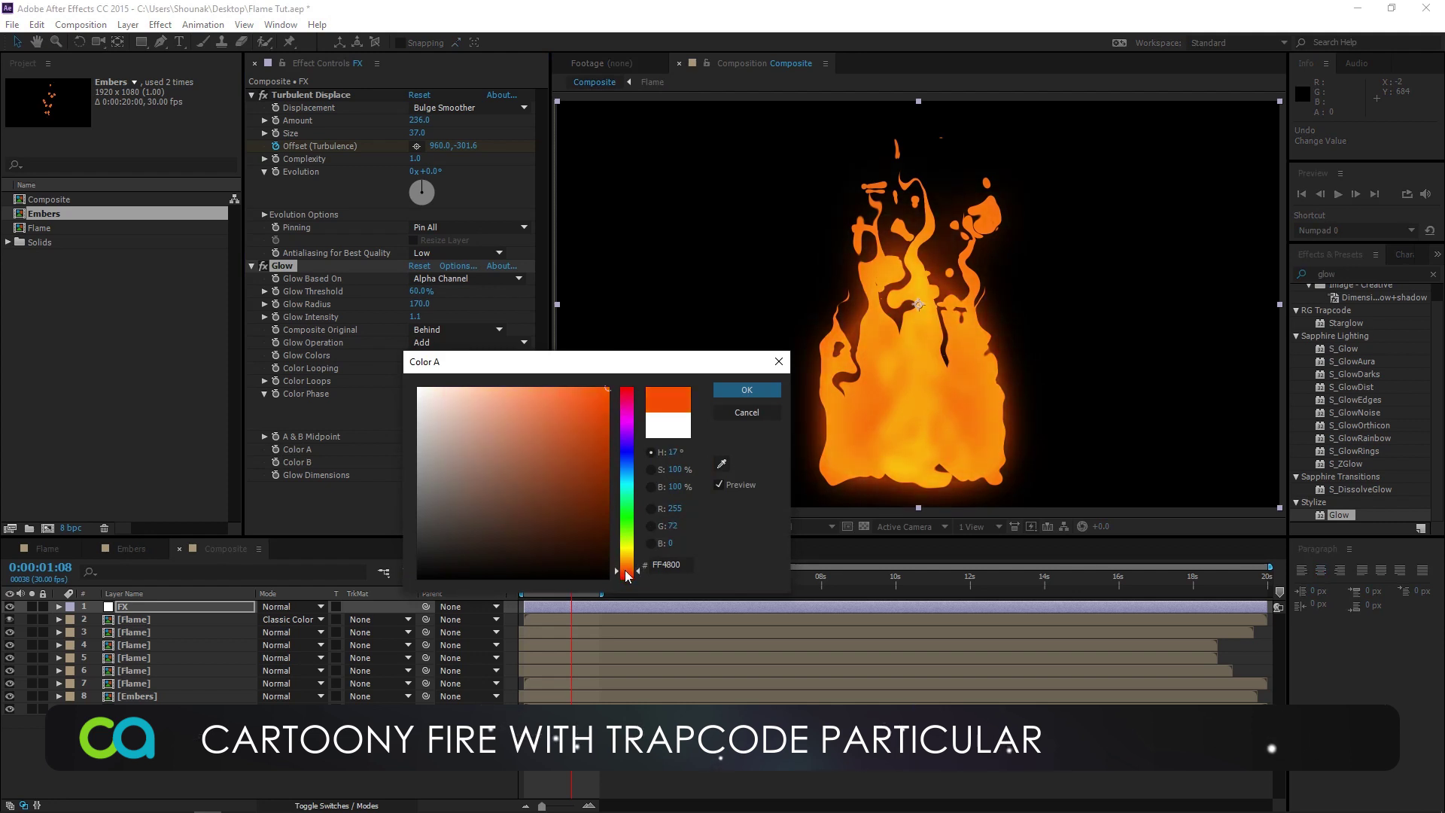
drag(626, 572, 628, 569)
click(629, 573)
drag(626, 576, 628, 571)
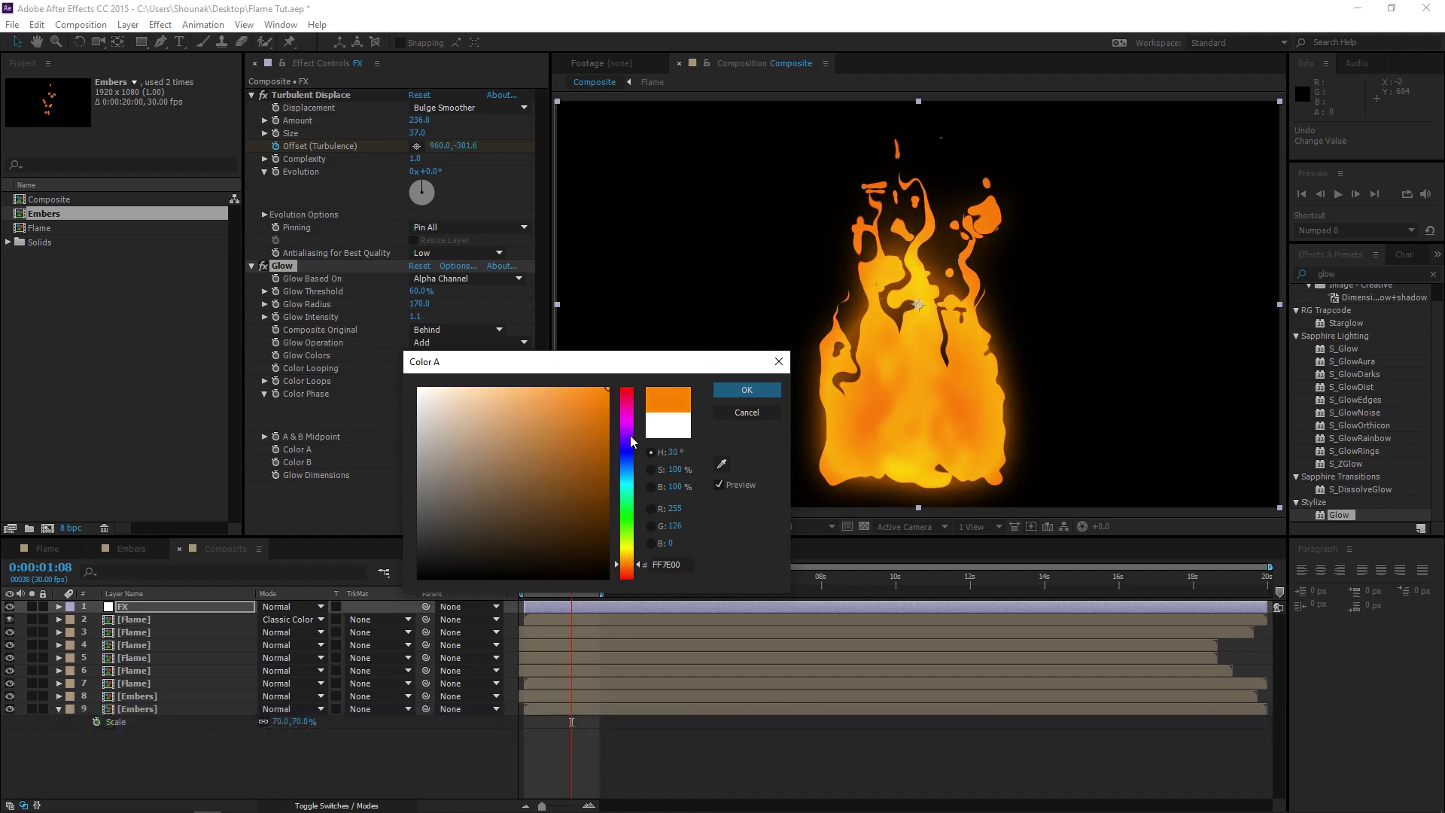
click(756, 390)
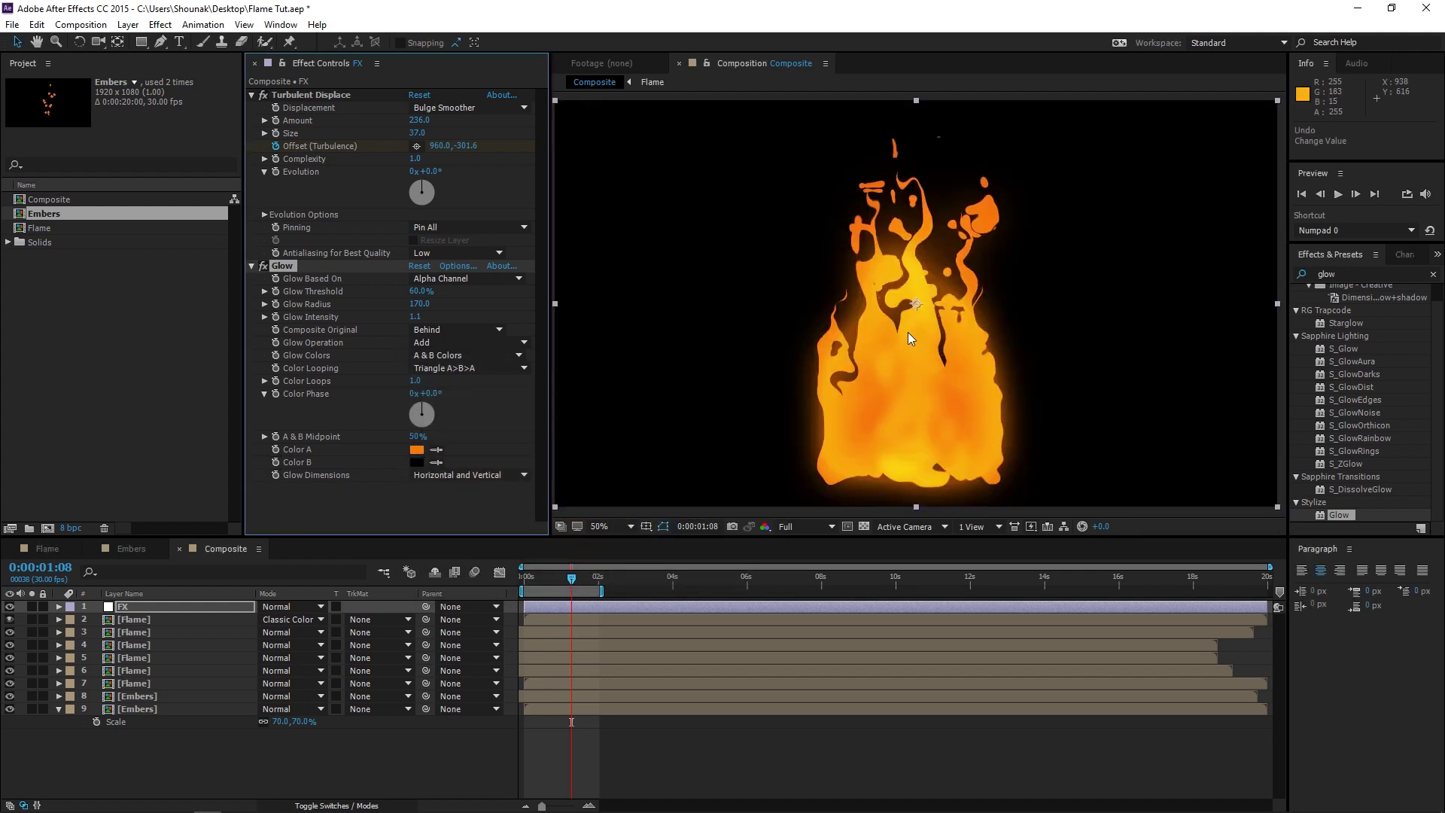
scroll(907, 333, down, 2)
scroll(907, 333, up, 2)
Step: Make a new comp from Composite and name it 'Main Comp'
click(65, 200)
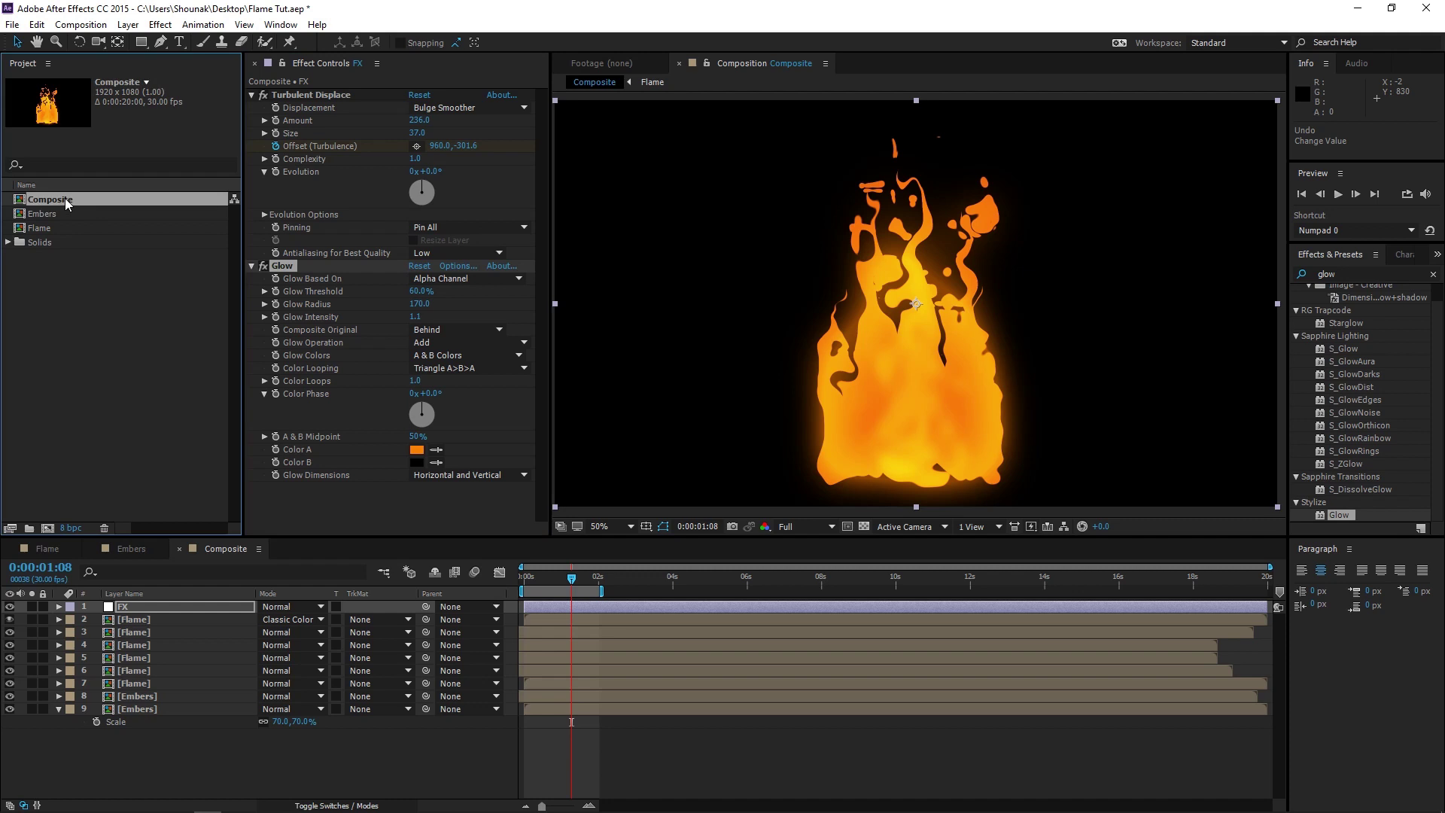
drag(64, 203, 48, 529)
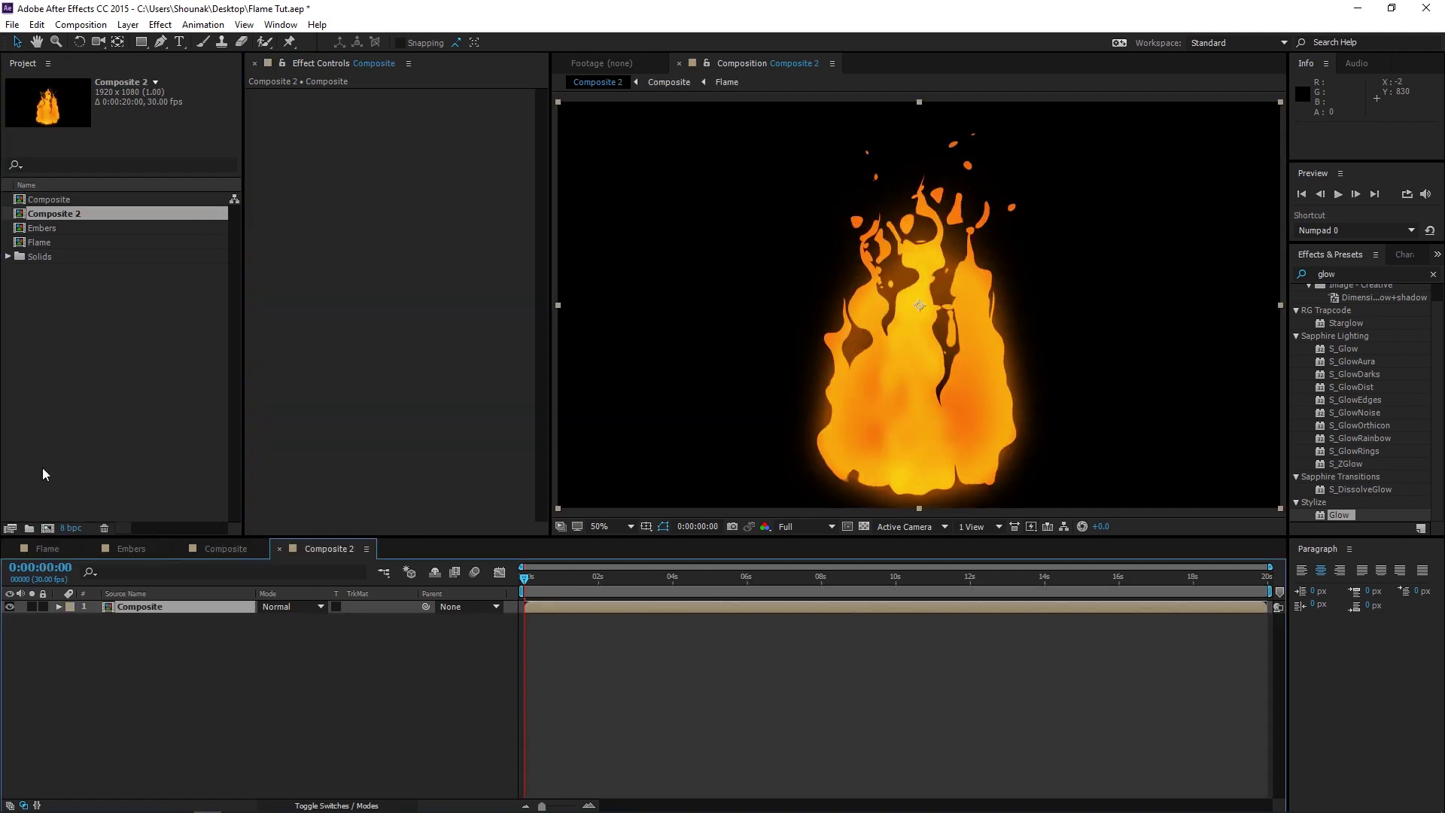
click(54, 216)
key(Return)
text(Main)
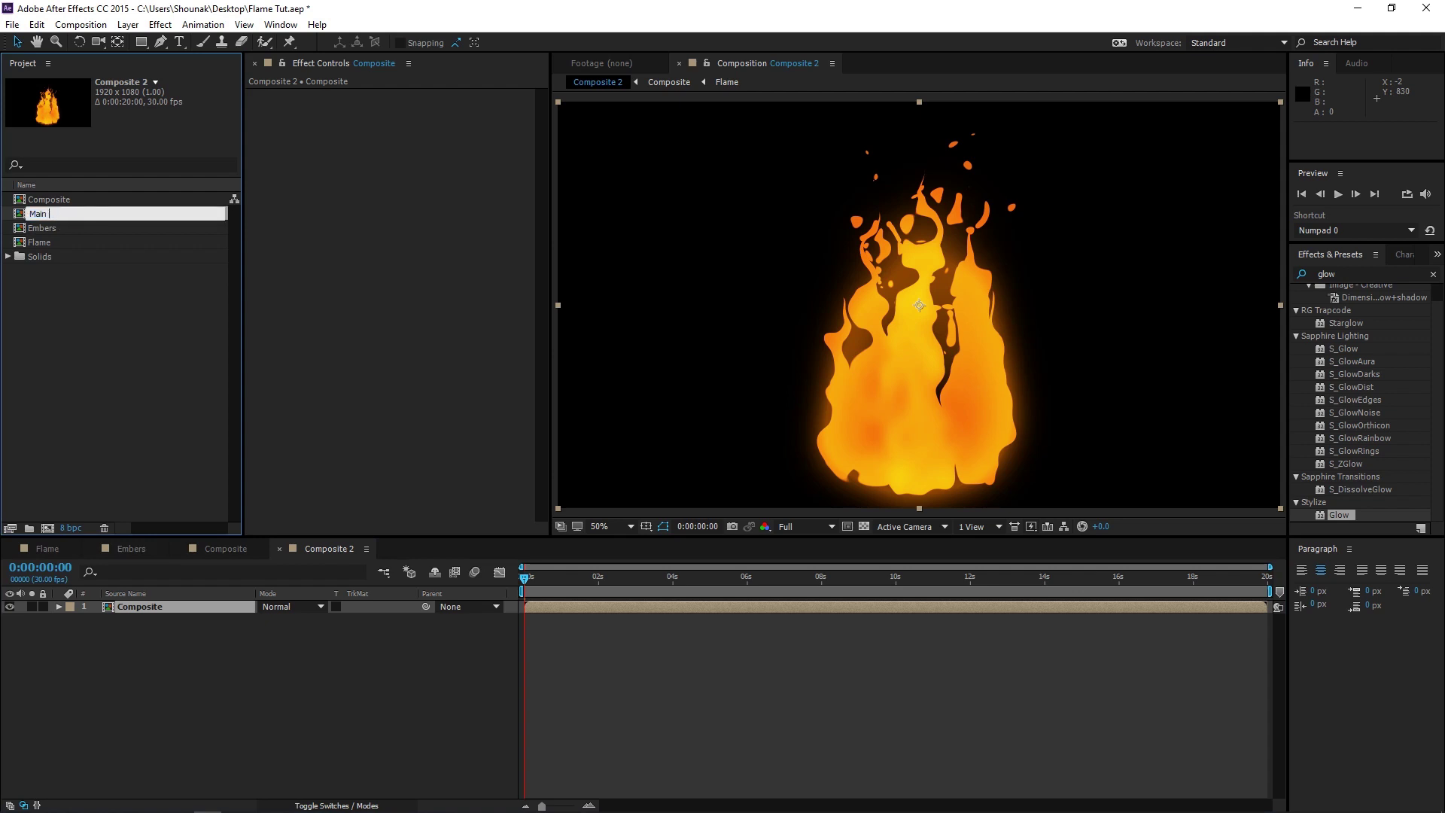
text( Comp)
key(Return)
Step: Scale the Composite layer to about 108% and move it down in the frame
click(942, 332)
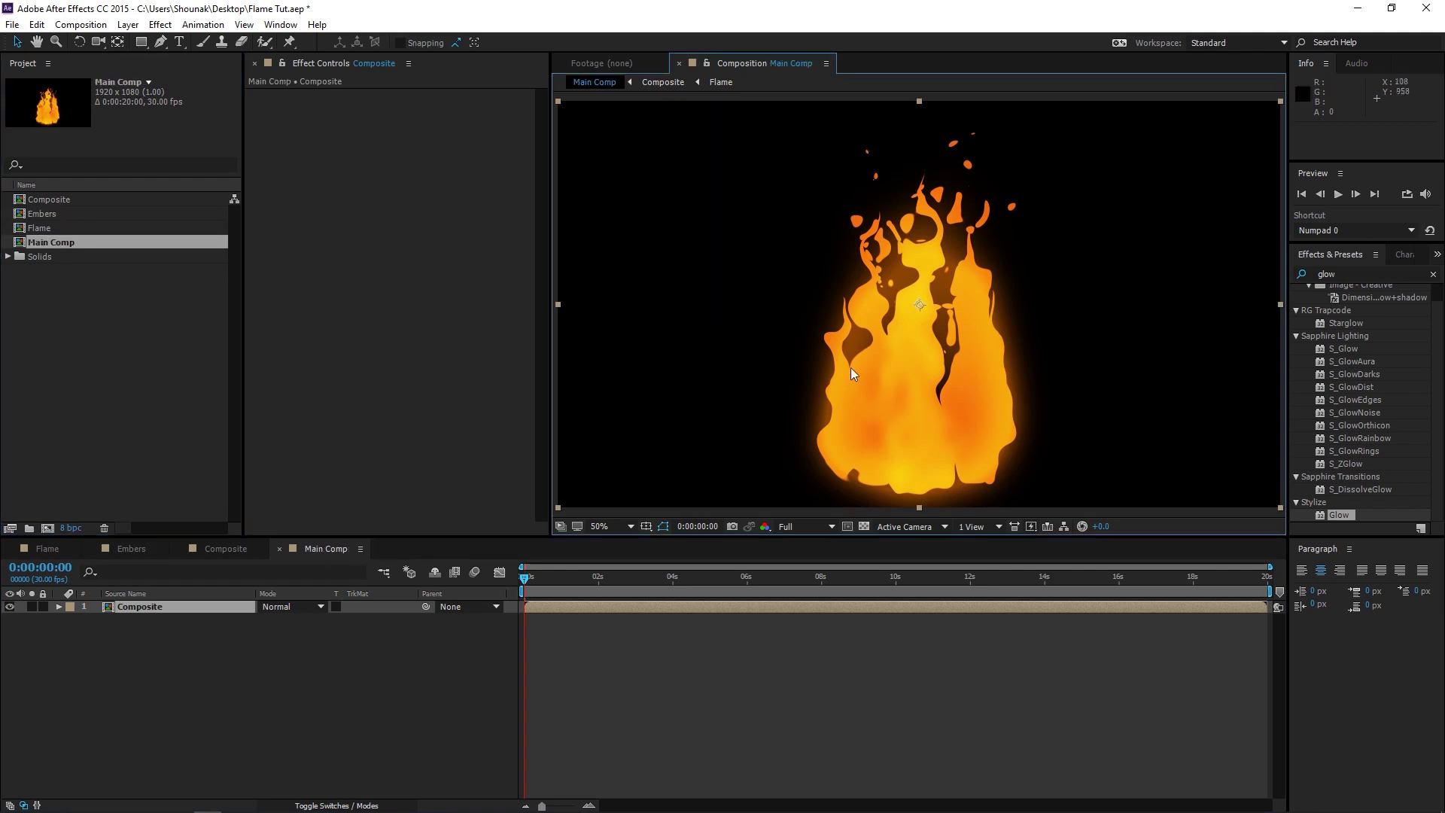
key(comma)
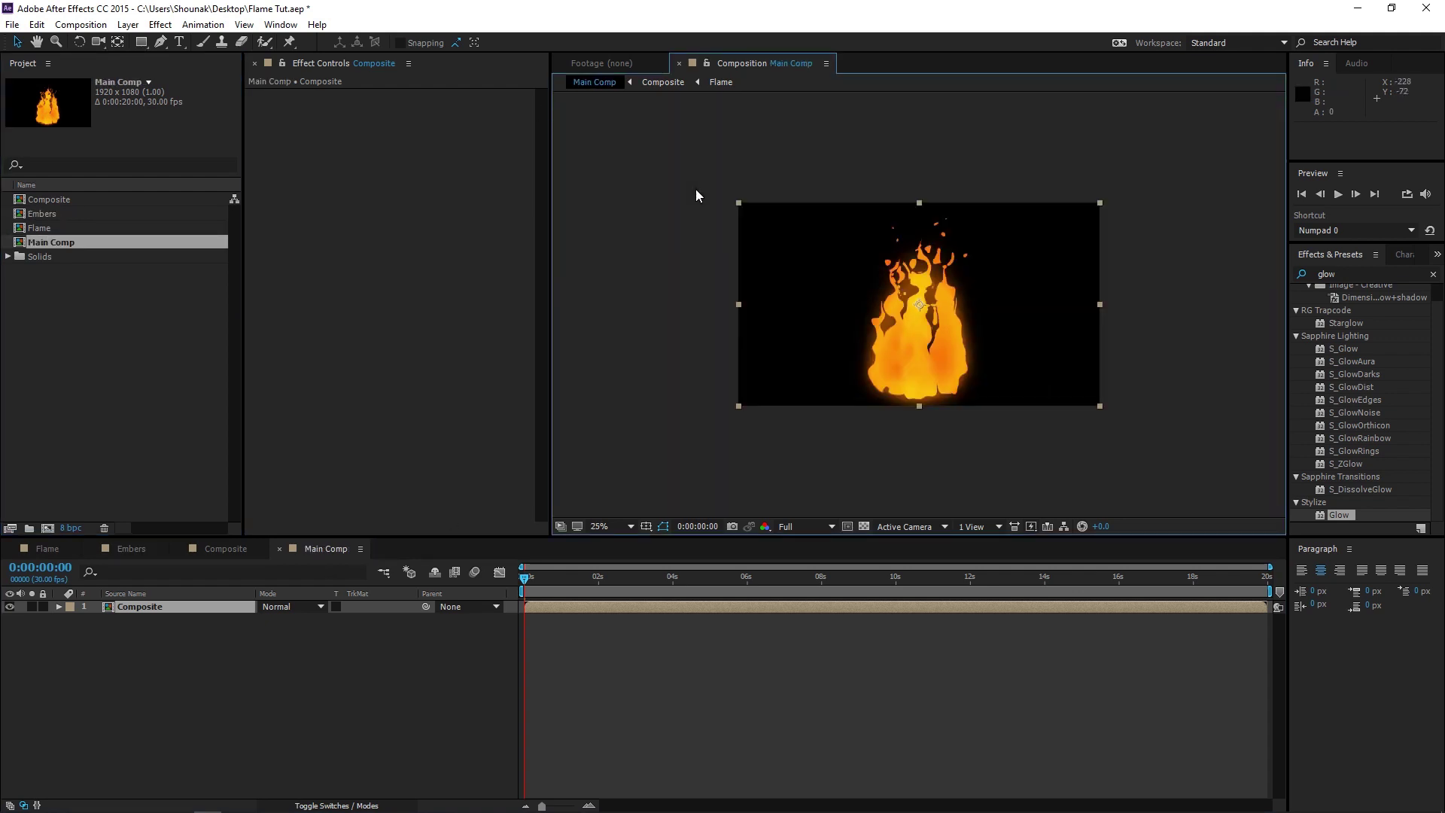
drag(735, 202, 725, 195)
drag(996, 318, 990, 322)
Step: Duplicate the Composite layer, save, and set the top copy's mode to Screen
click(181, 607)
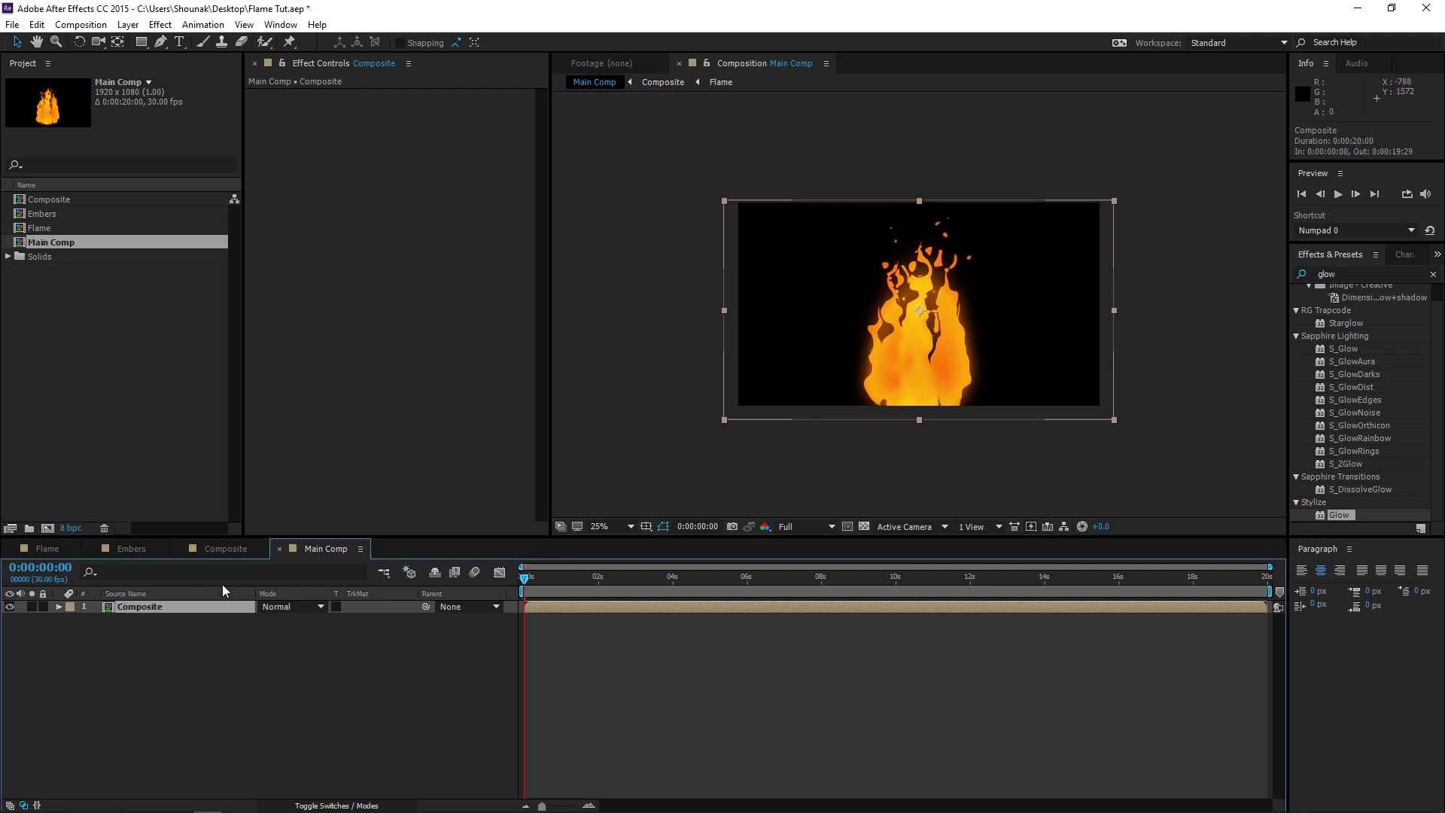
key(ctrl+d)
key(ctrl+s)
click(288, 606)
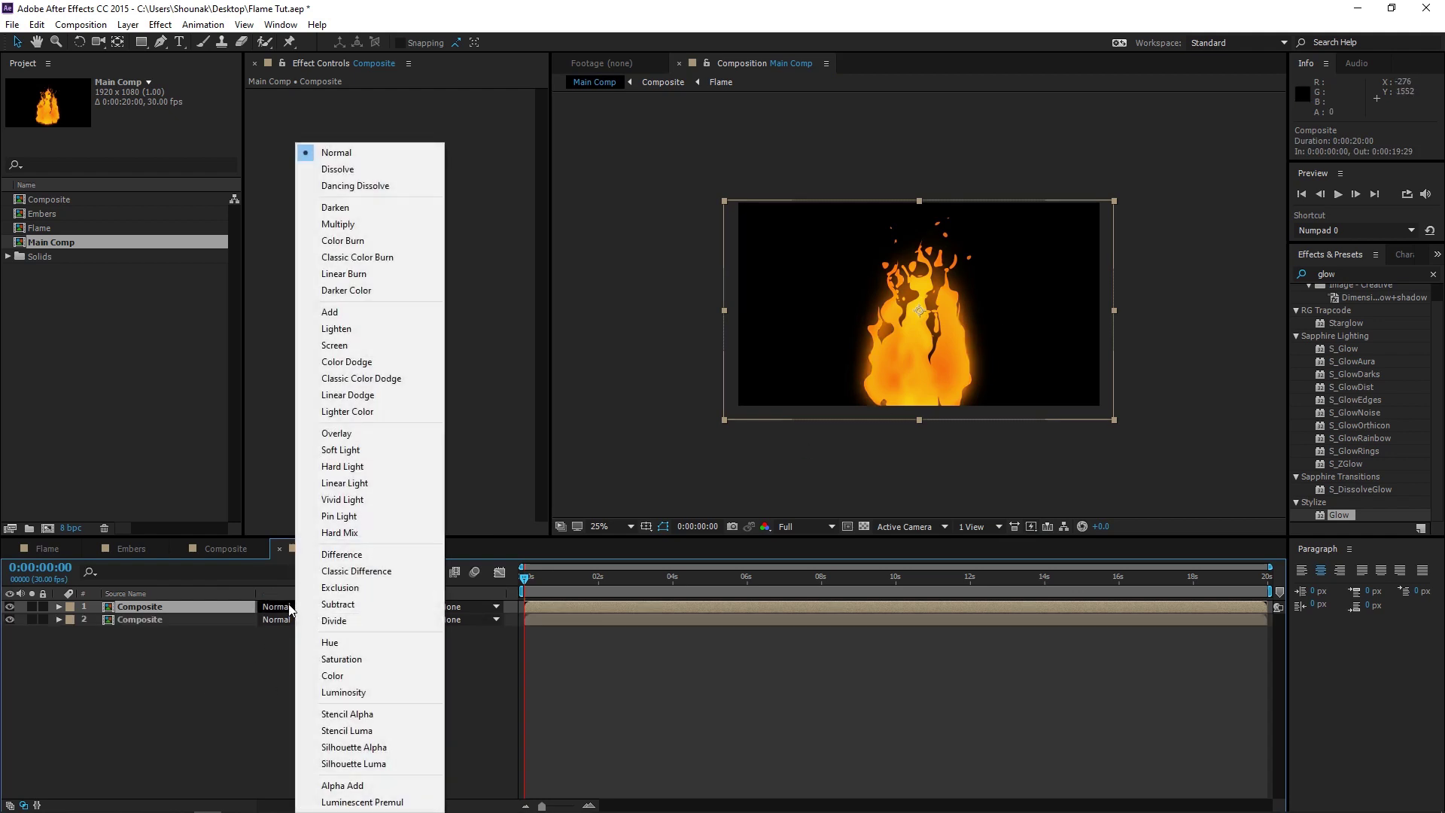
click(332, 345)
scroll(992, 318, up, 2)
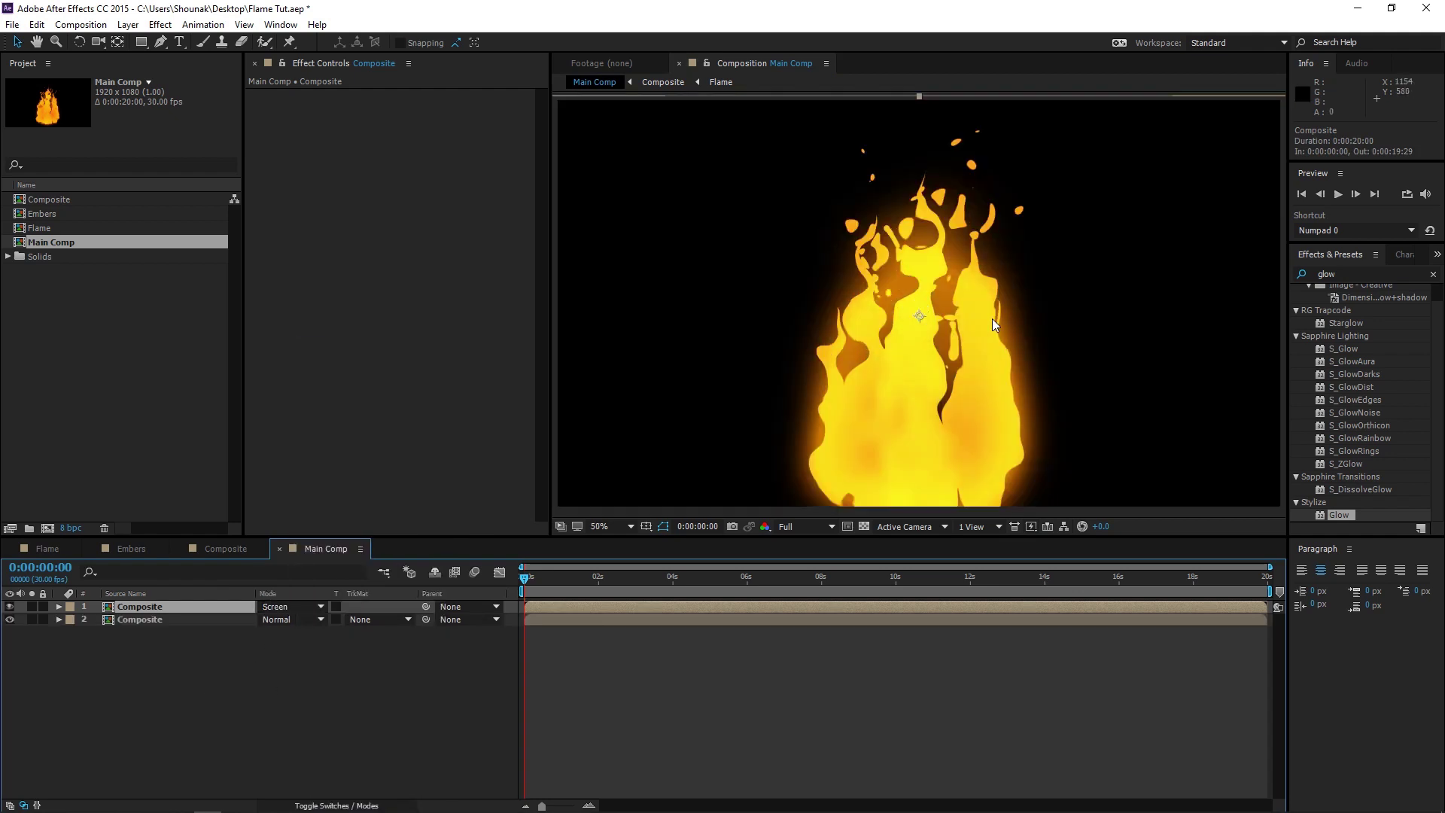
scroll(956, 301, down, 2)
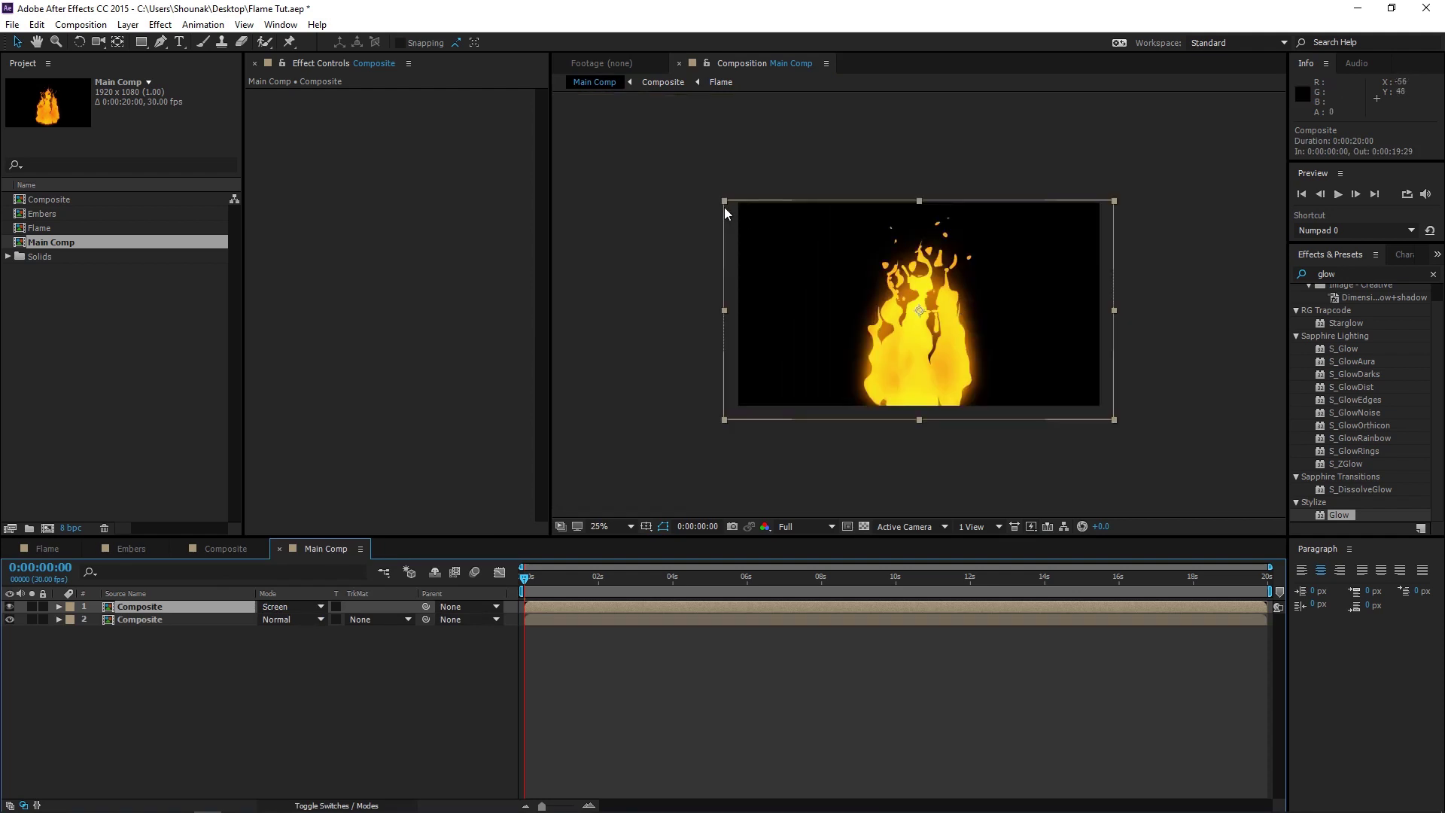
Step: Shrink the Screen copy to about 99% and lower it to around 968, 664
drag(724, 200, 753, 225)
drag(996, 285, 998, 301)
key(period)
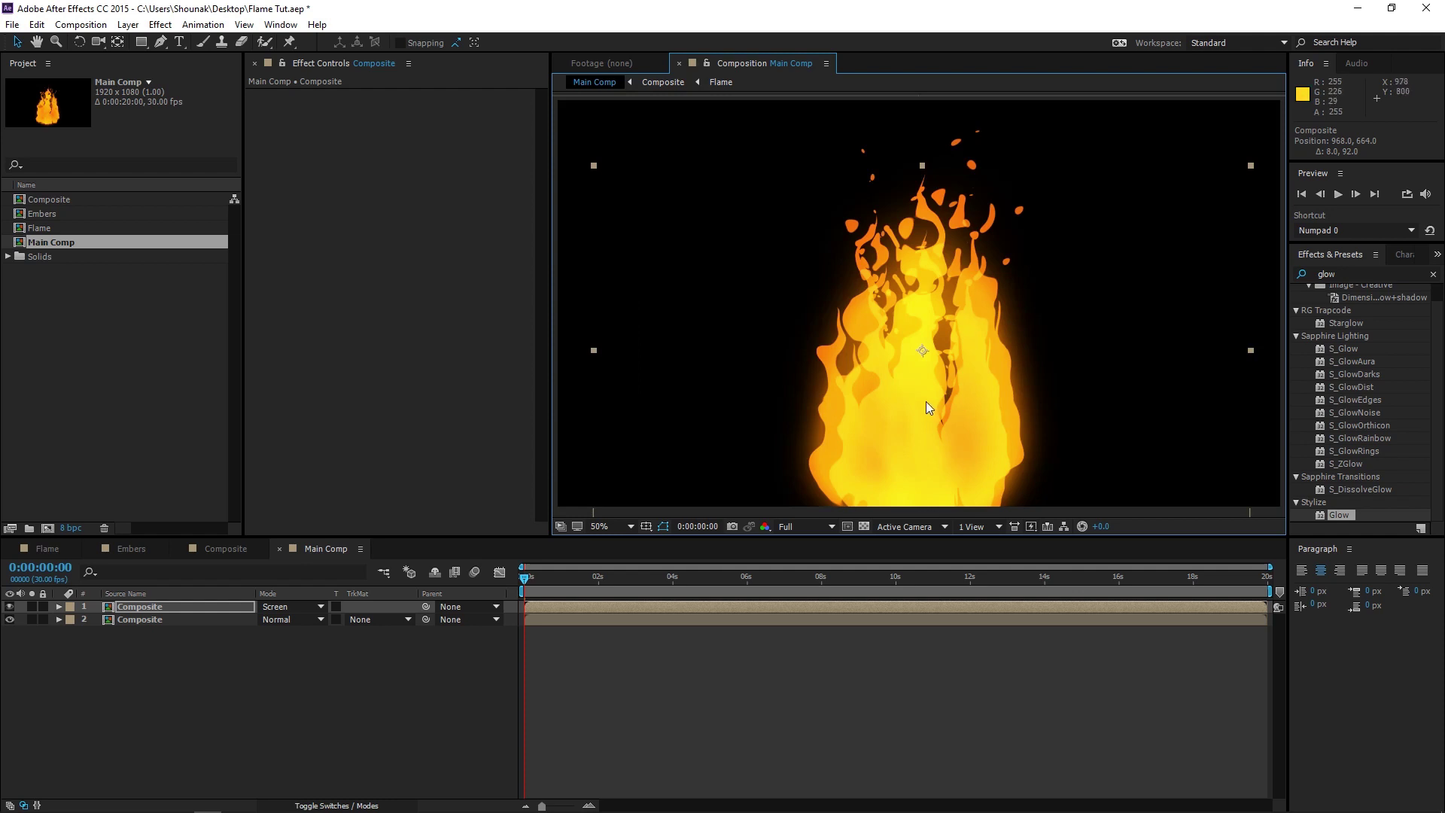
Step: Duplicate the top Composite layer and give the copy Brightness & Contrast with Brightness 150
click(150, 607)
key(ctrl+d)
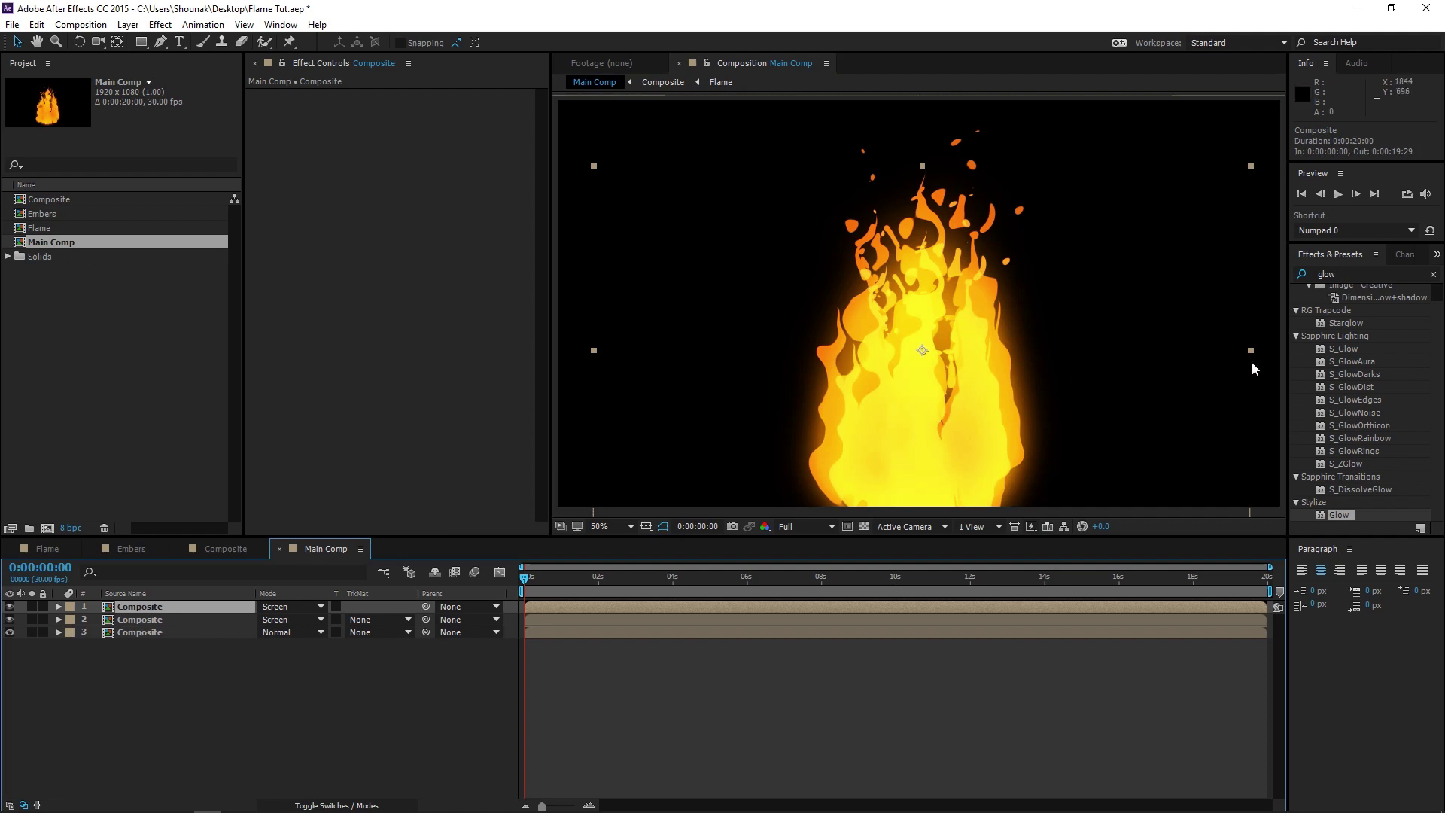
click(1316, 273)
text(bright)
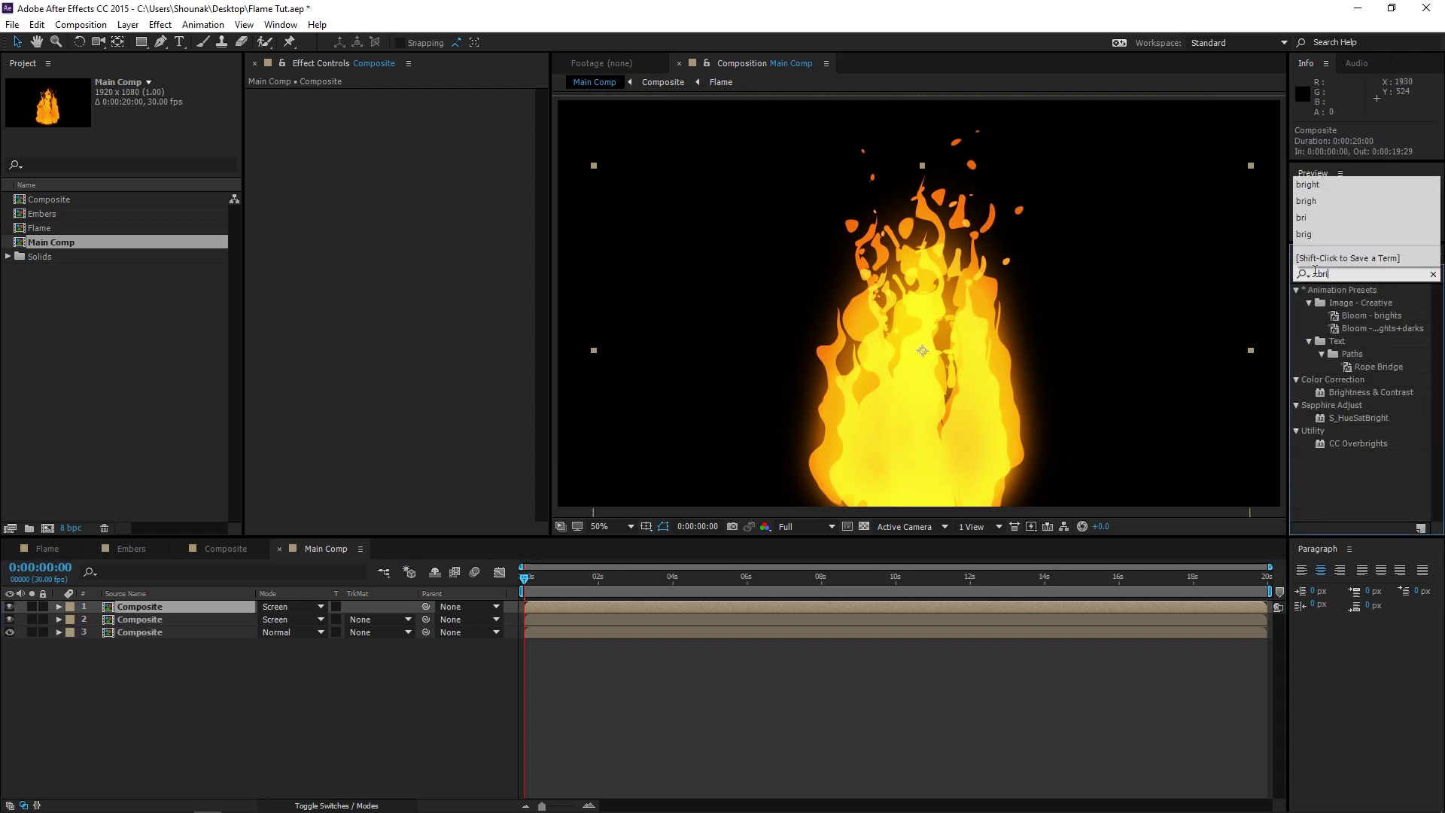
double_click(1343, 352)
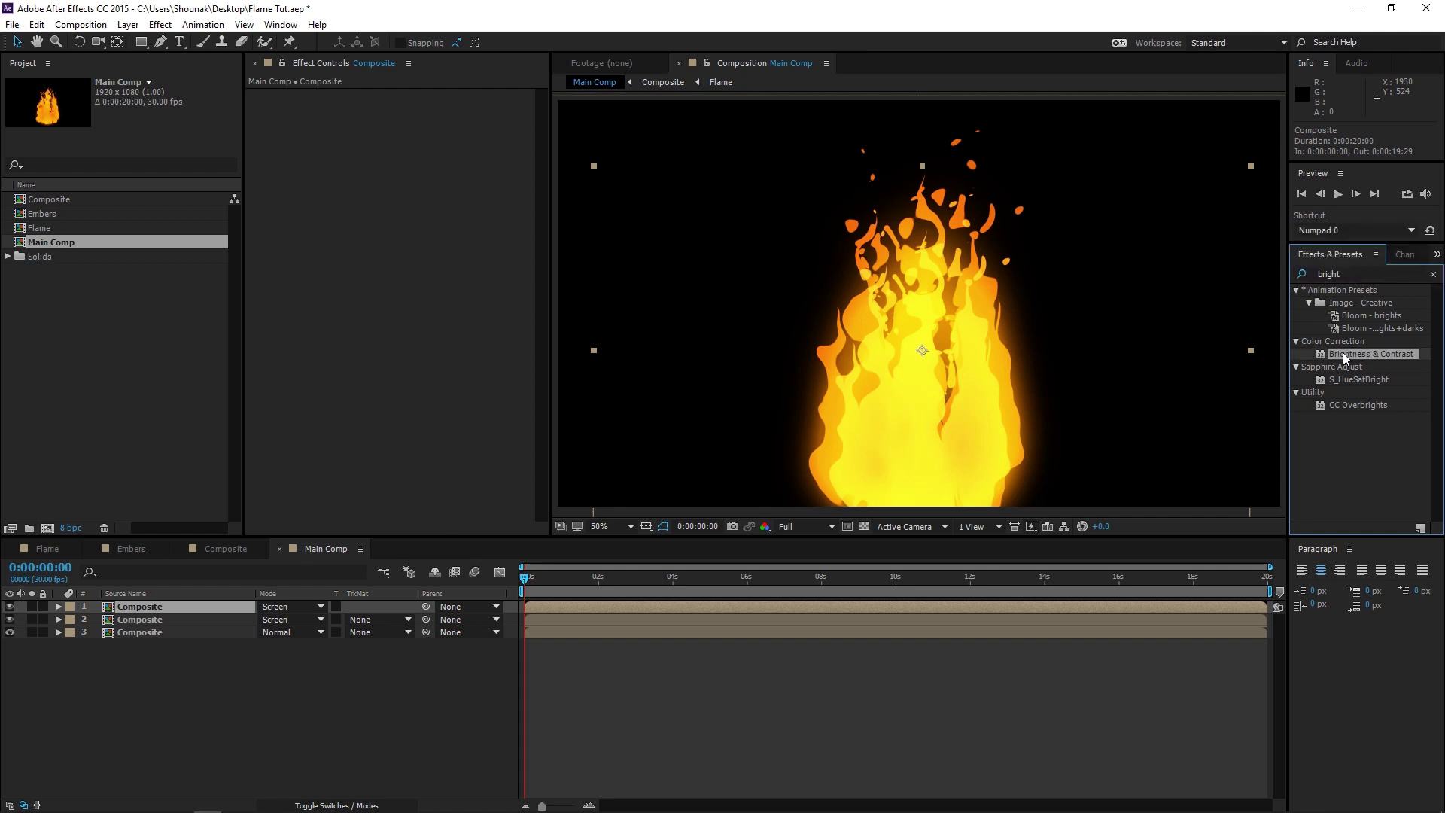
click(413, 108)
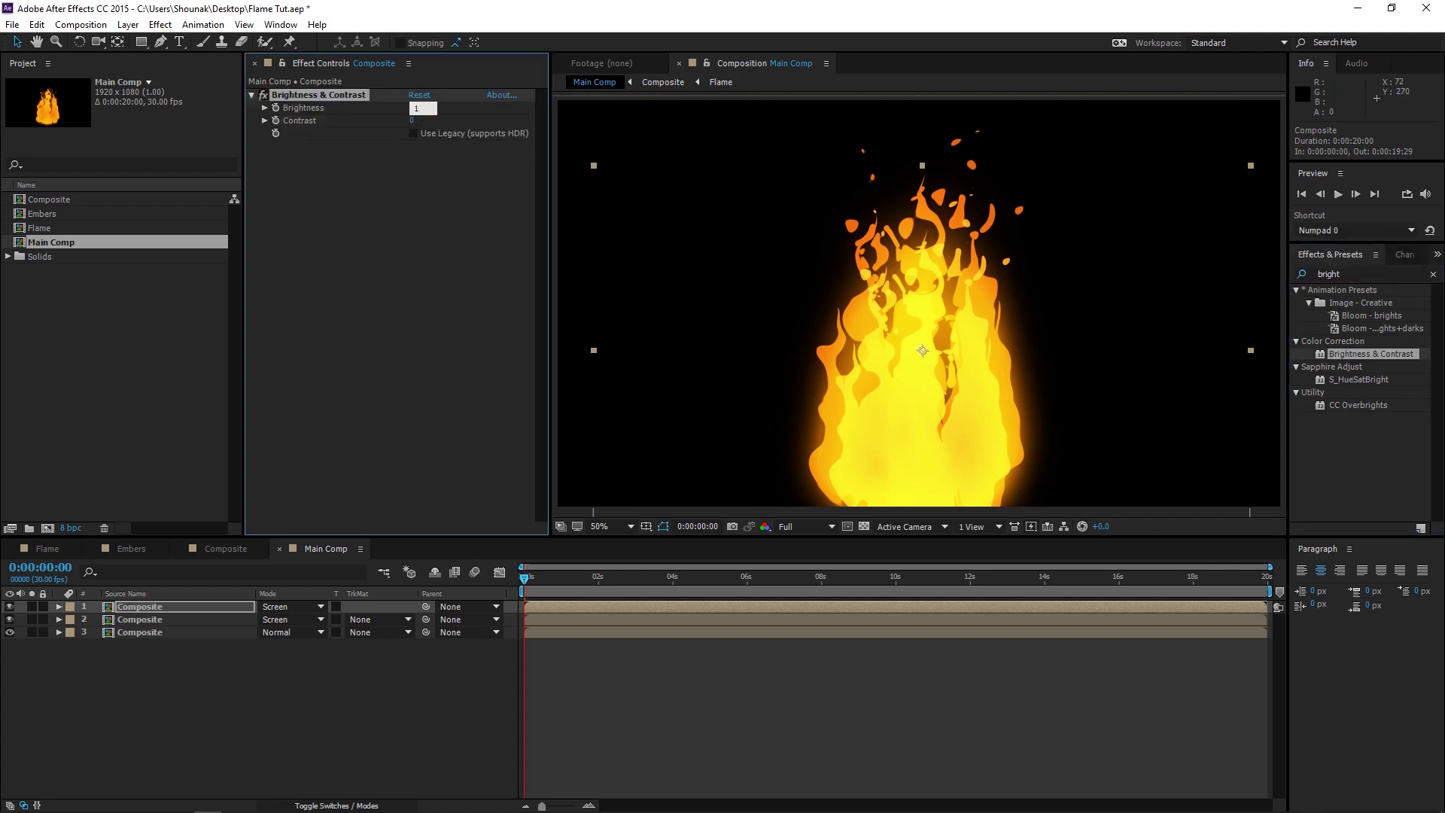
text(150)
key(Return)
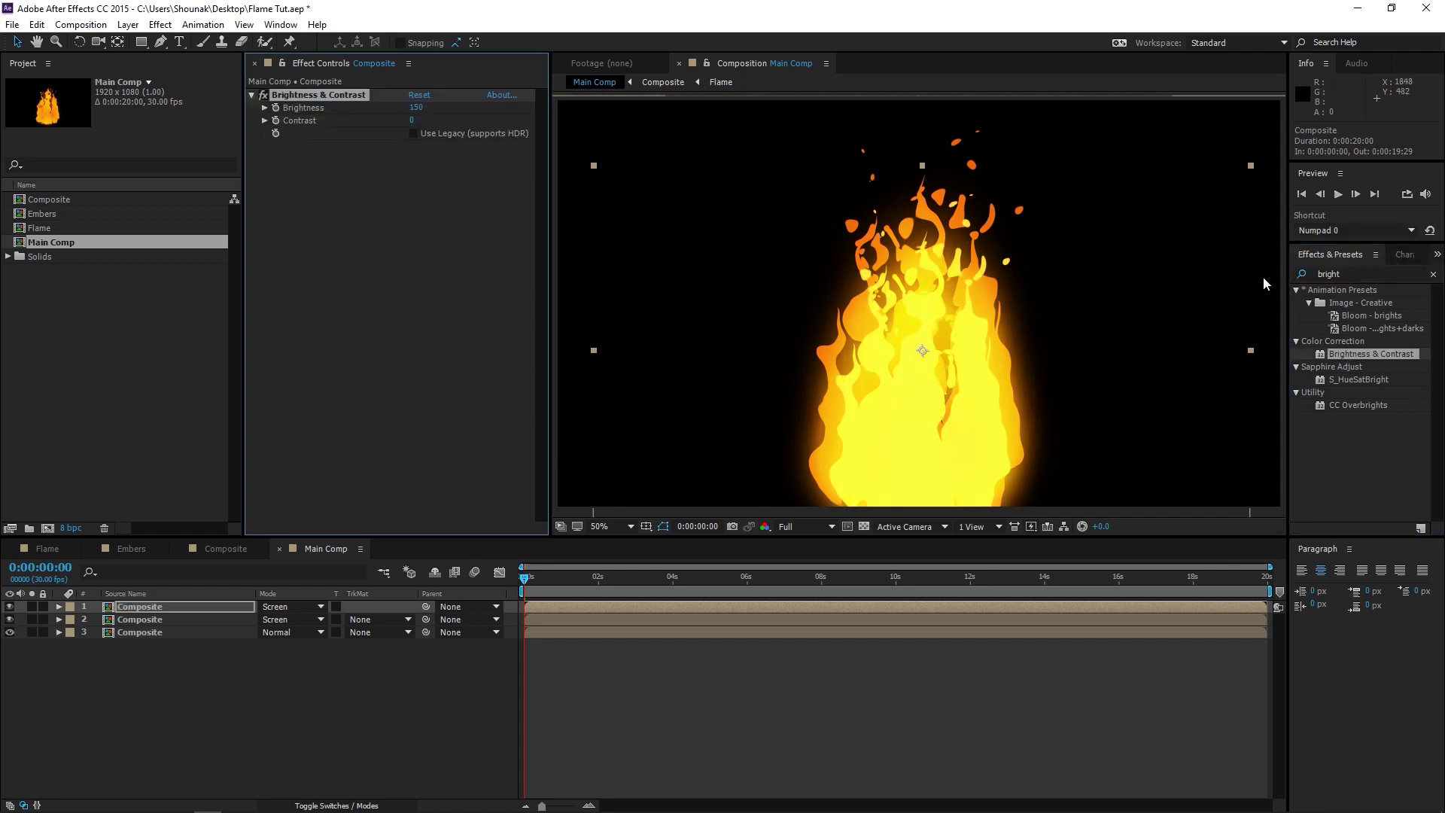
Step: Apply Hue/Saturation to the top copy and fully desaturate it (Saturation -100)
click(1367, 274)
text(hue)
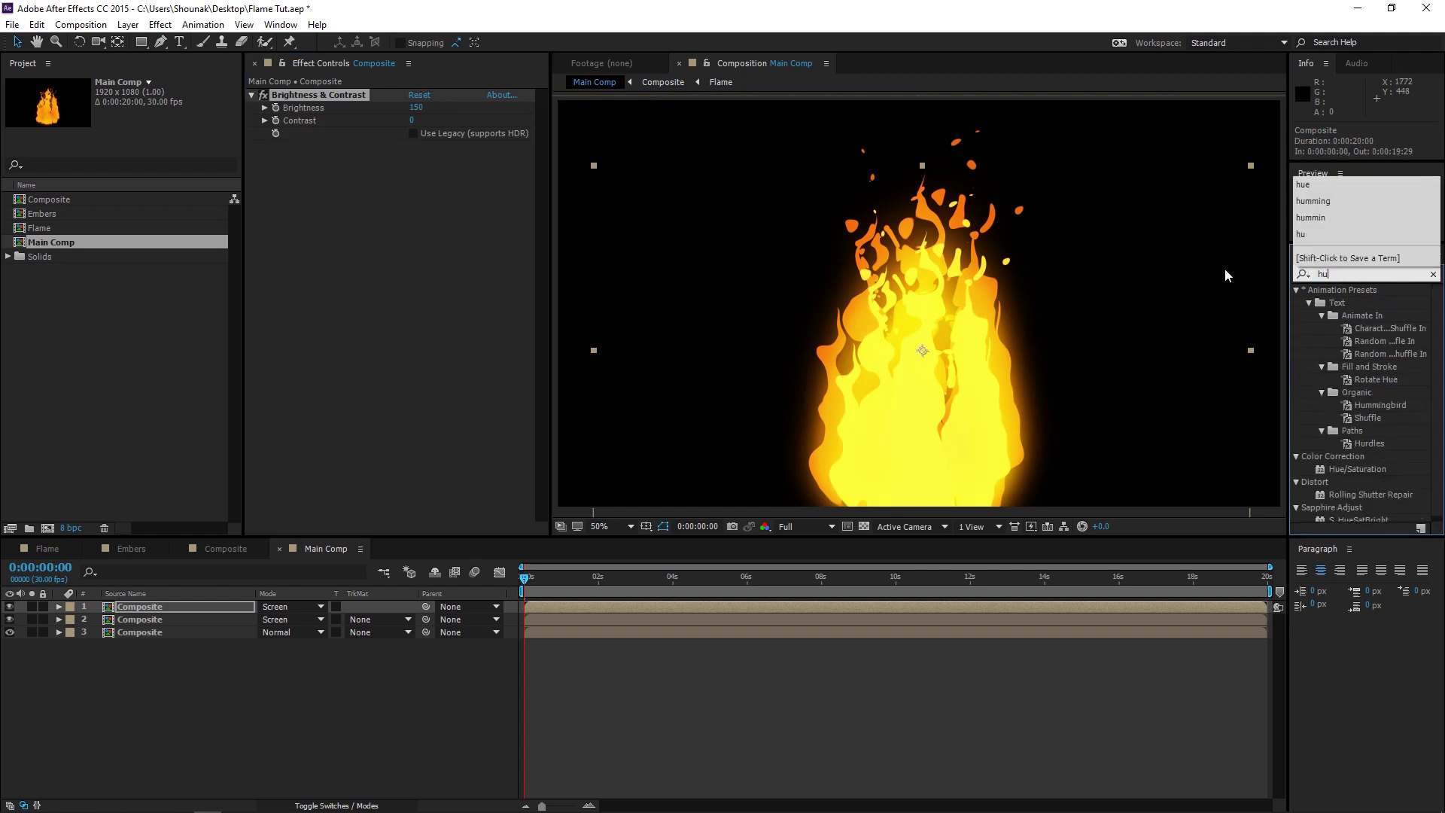
double_click(1349, 354)
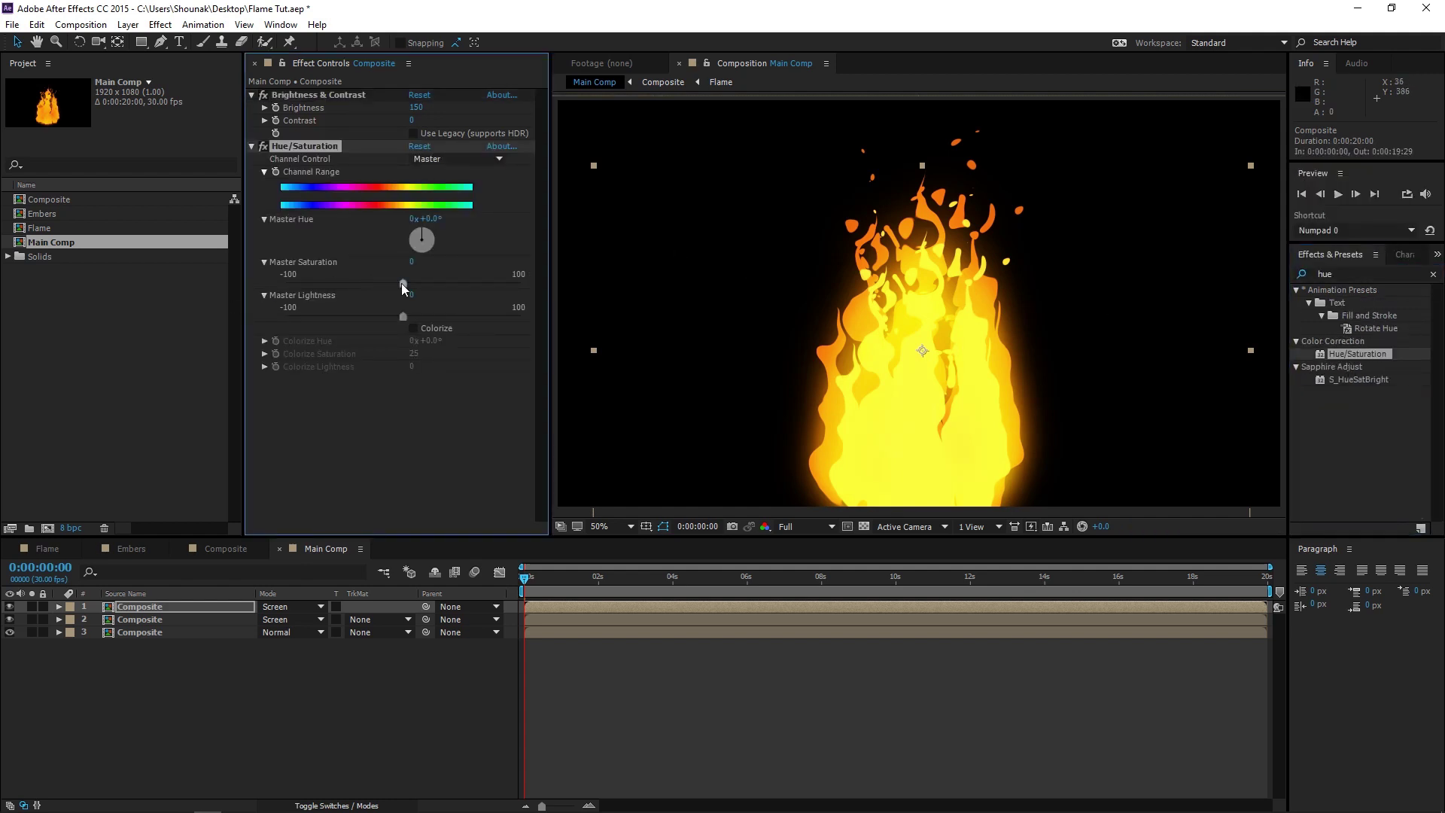
drag(402, 284, 271, 286)
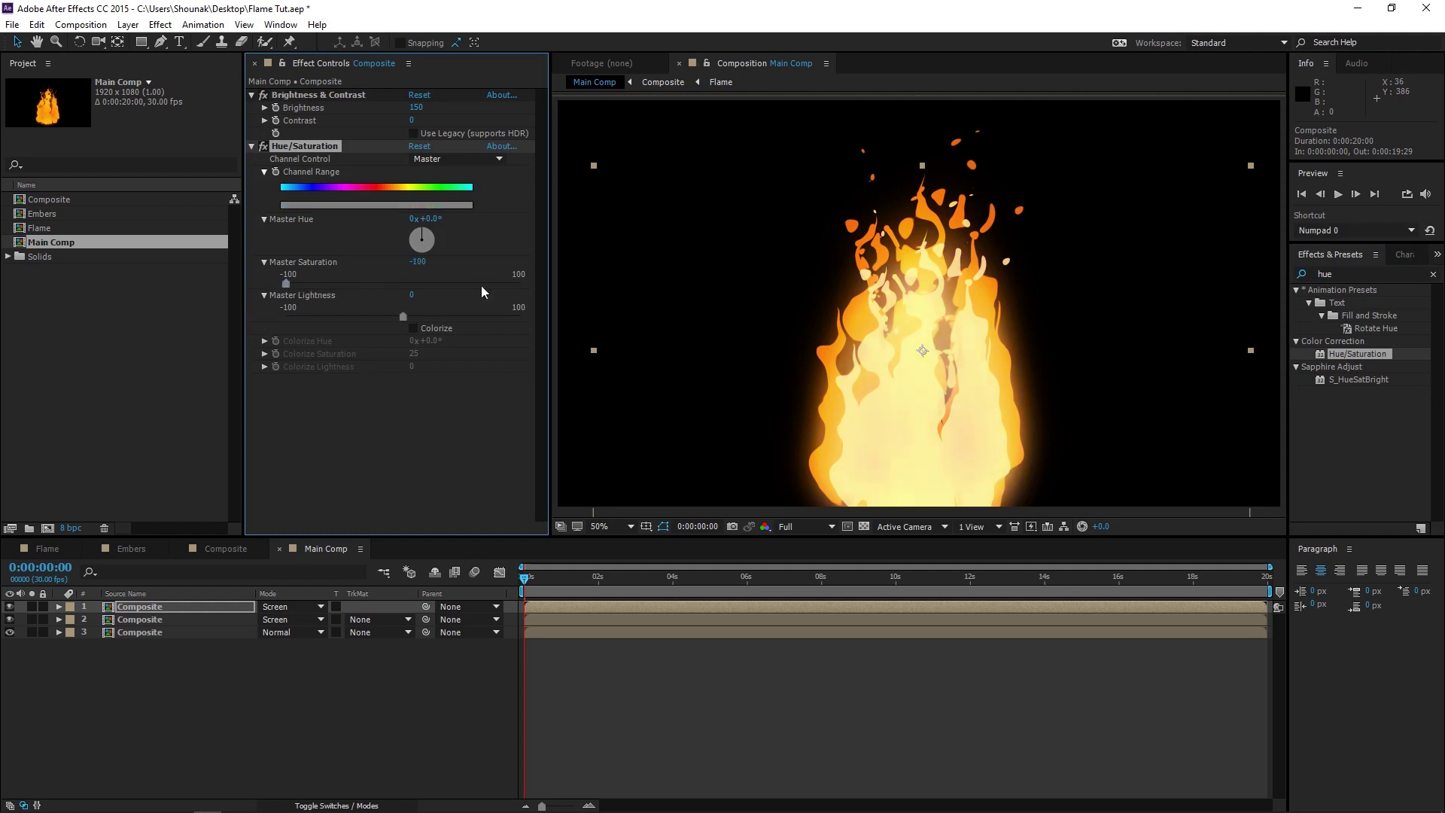
Step: Scale the top copy down to 66.9% and move it slightly lower within the flame
key(s)
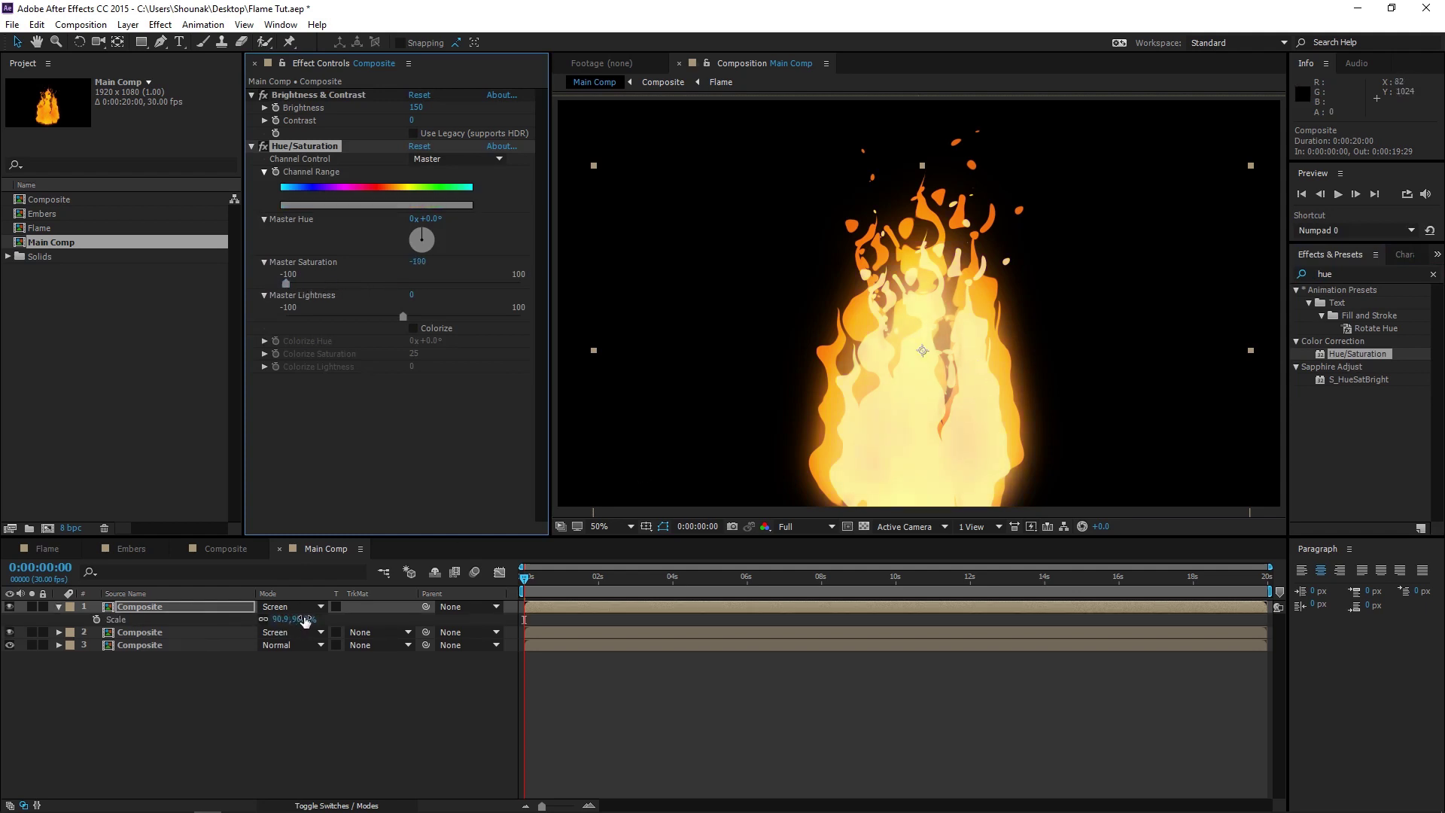
drag(305, 621, 295, 618)
key(comma)
key(comma)
drag(764, 235, 793, 258)
drag(982, 302, 982, 309)
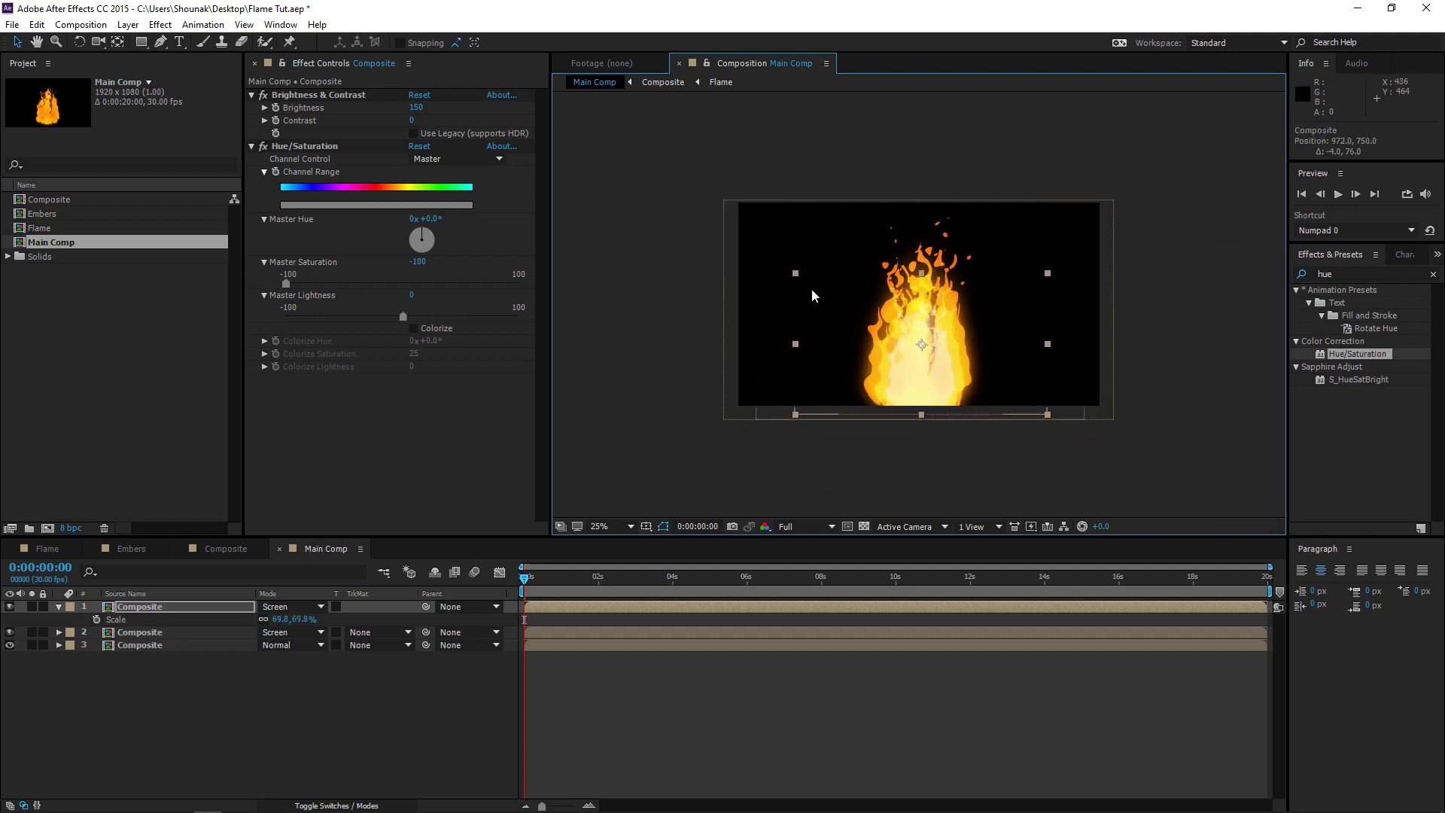
drag(798, 280, 800, 280)
drag(986, 314, 986, 317)
key(slash)
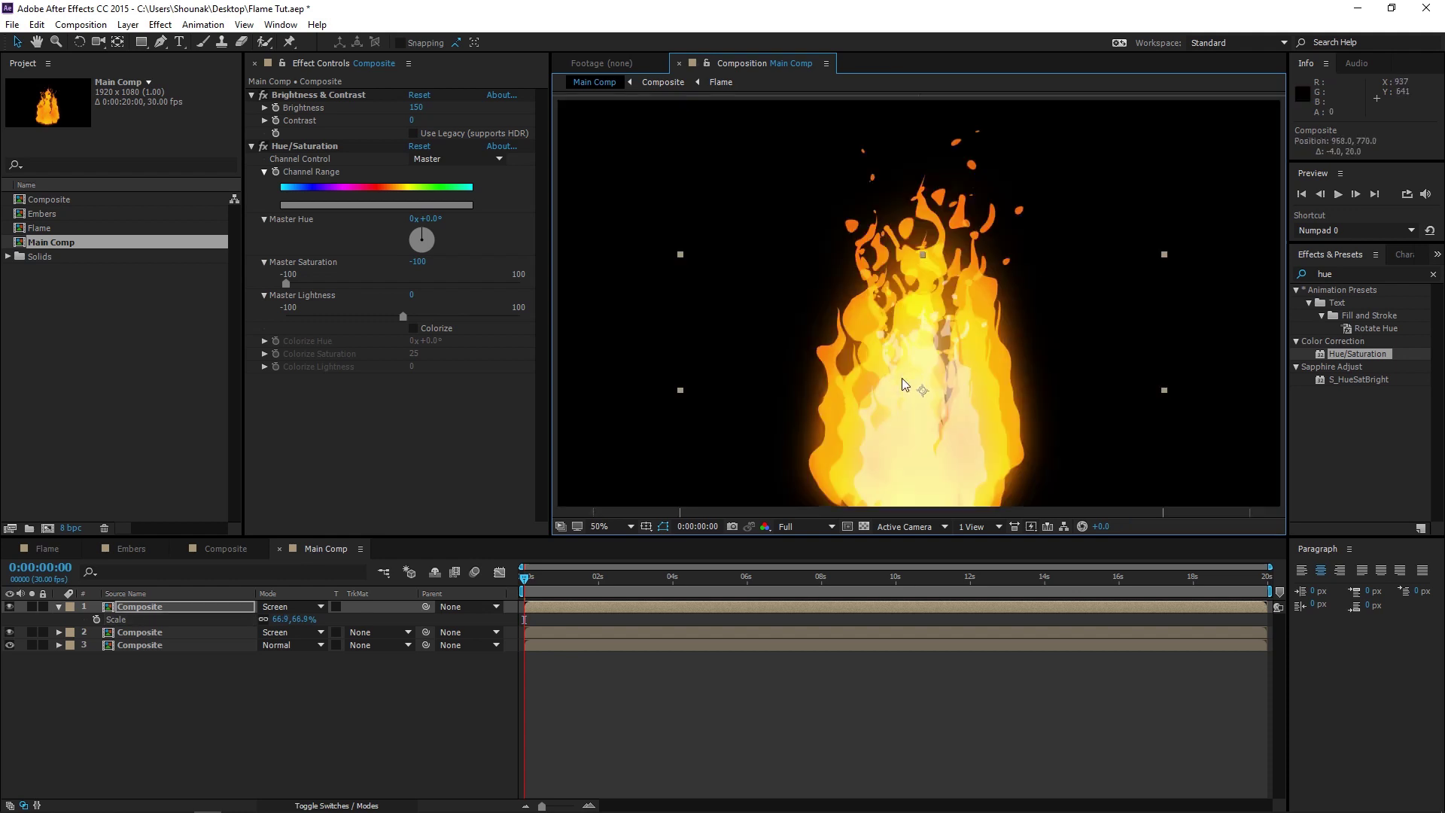
key(space)
drag(775, 425, 744, 332)
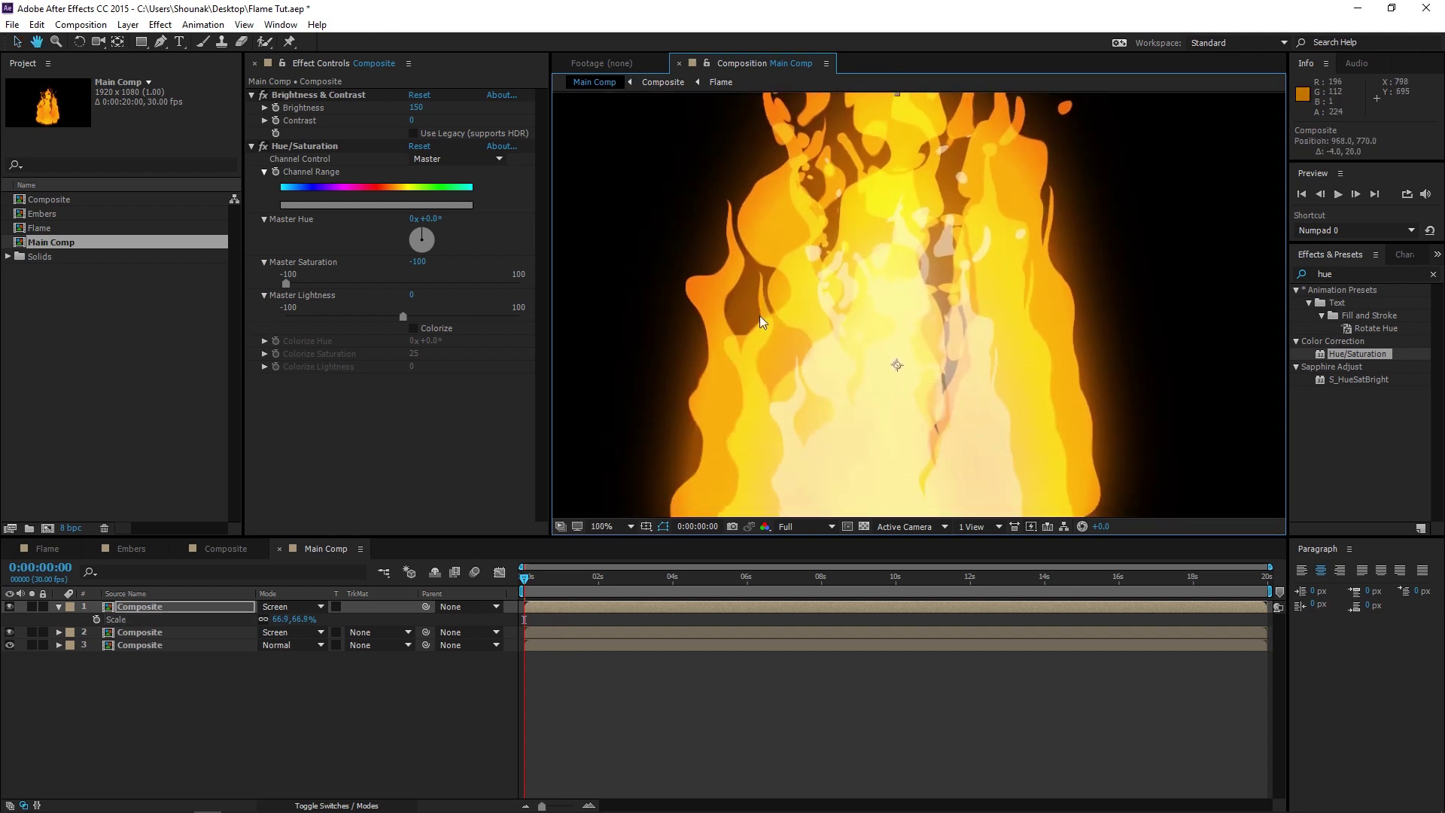
drag(755, 400, 776, 336)
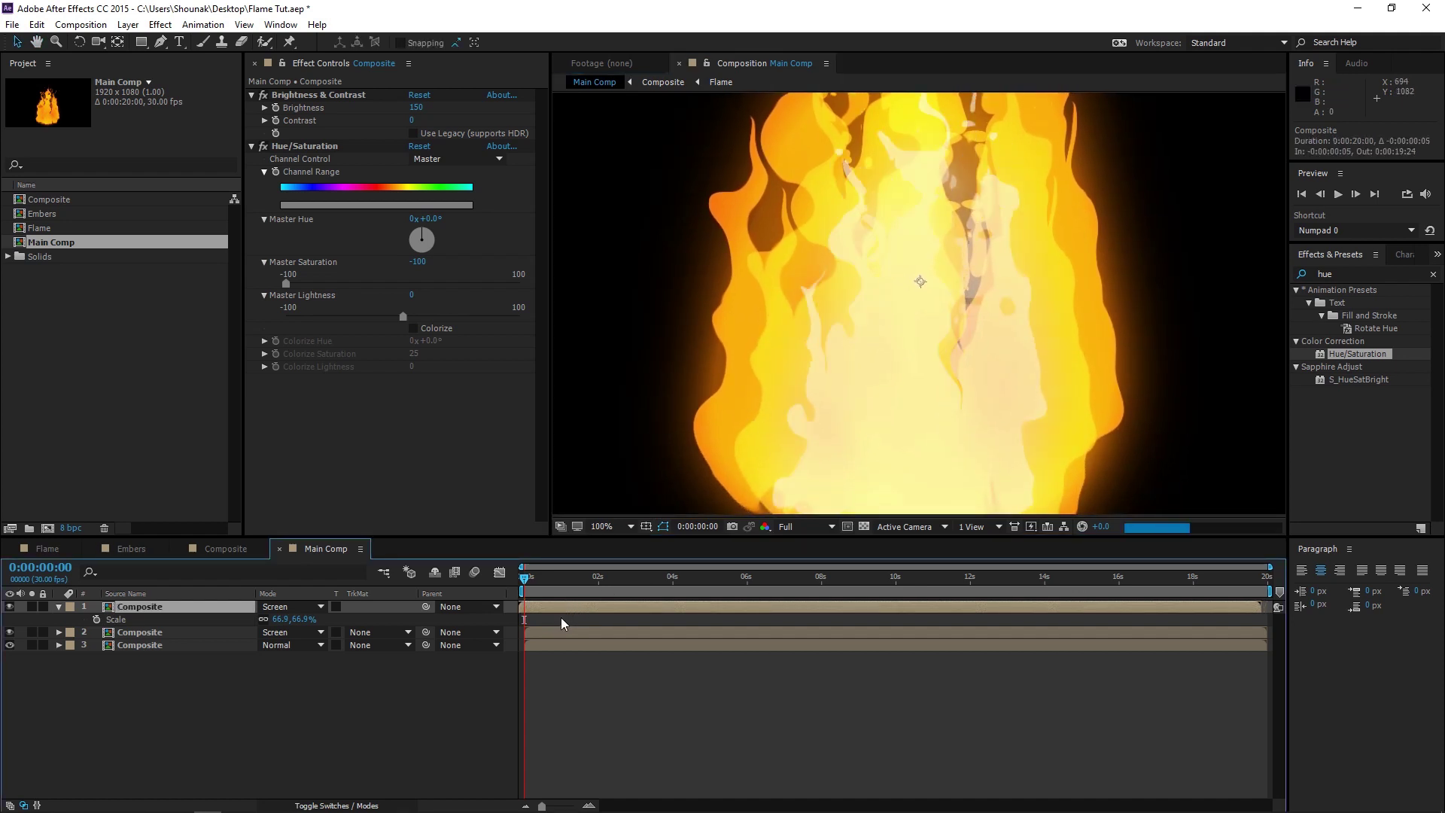
Step: Start layer 2 two frames earlier and nudge it slightly to the right
drag(553, 629, 549, 629)
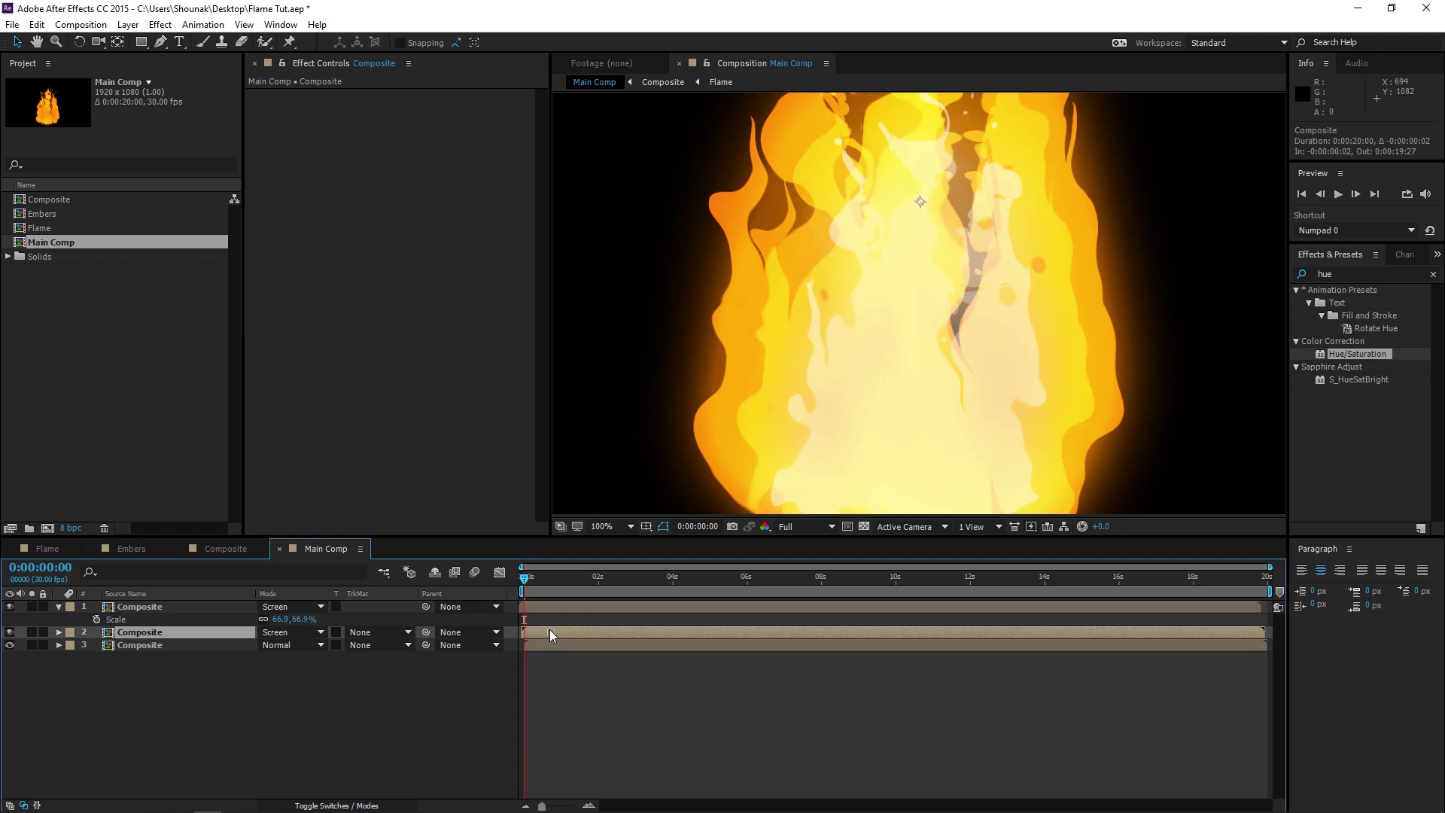
scroll(907, 354, down, 2)
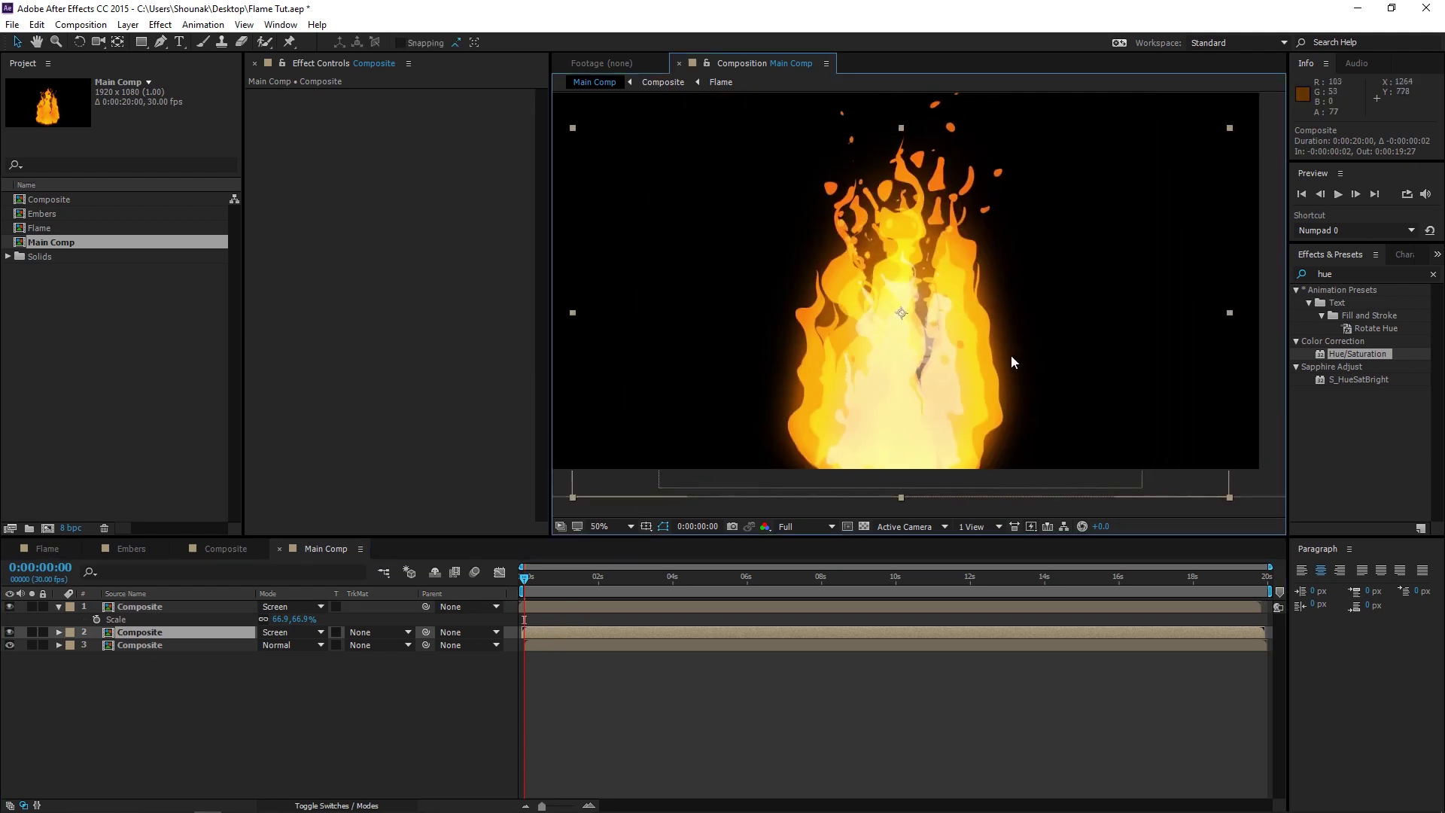
drag(1009, 355, 1015, 356)
scroll(1075, 322, down, 2)
scroll(1074, 322, up, 2)
scroll(1075, 329, down, 2)
scroll(924, 357, up, 2)
drag(1014, 337, 1028, 376)
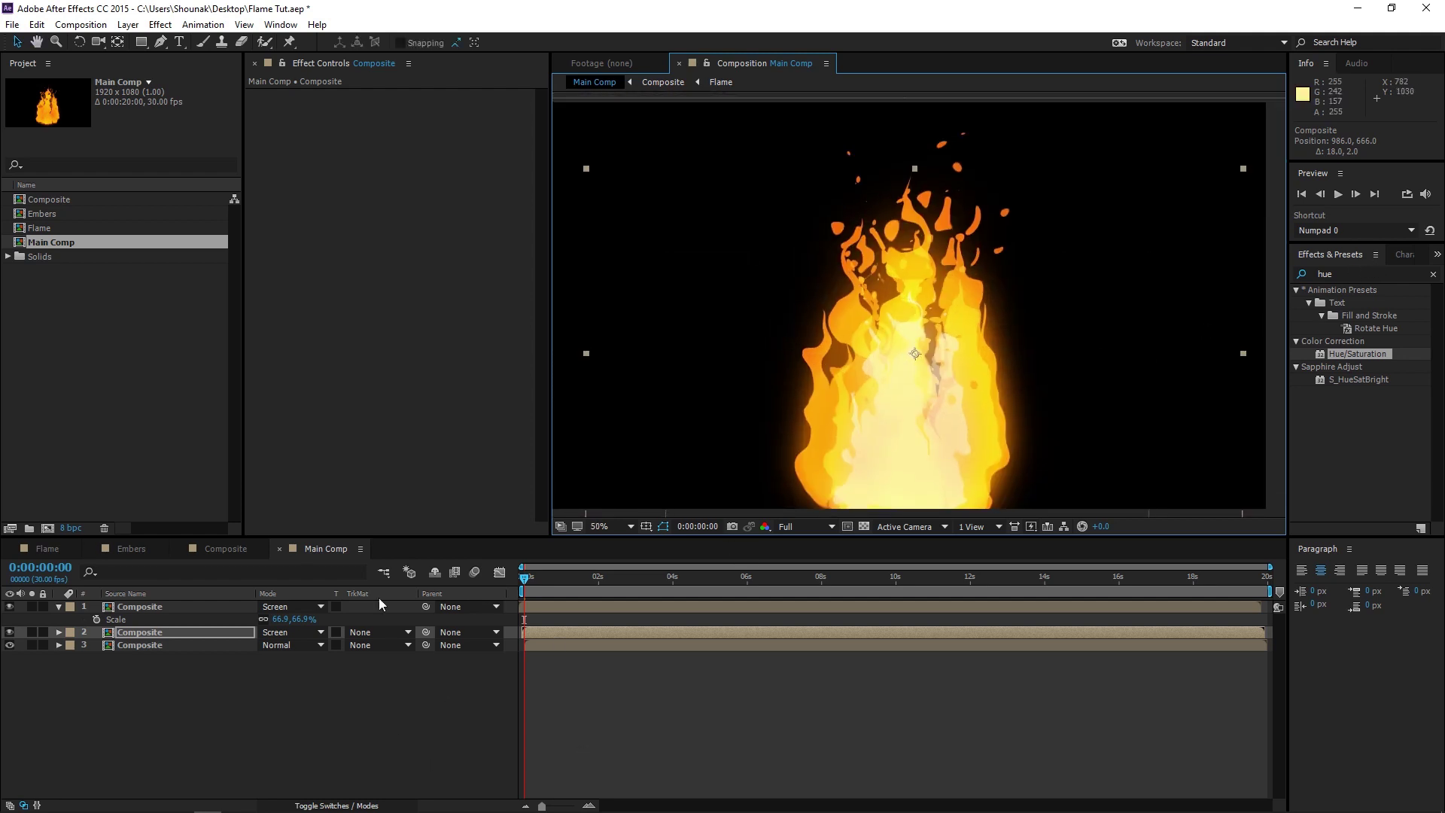
click(7, 257)
Step: Add Black Solid 1 as the bottom layer with a radial Gradient Ramp starting at the flame's base
drag(78, 286, 156, 745)
double_click(1360, 275)
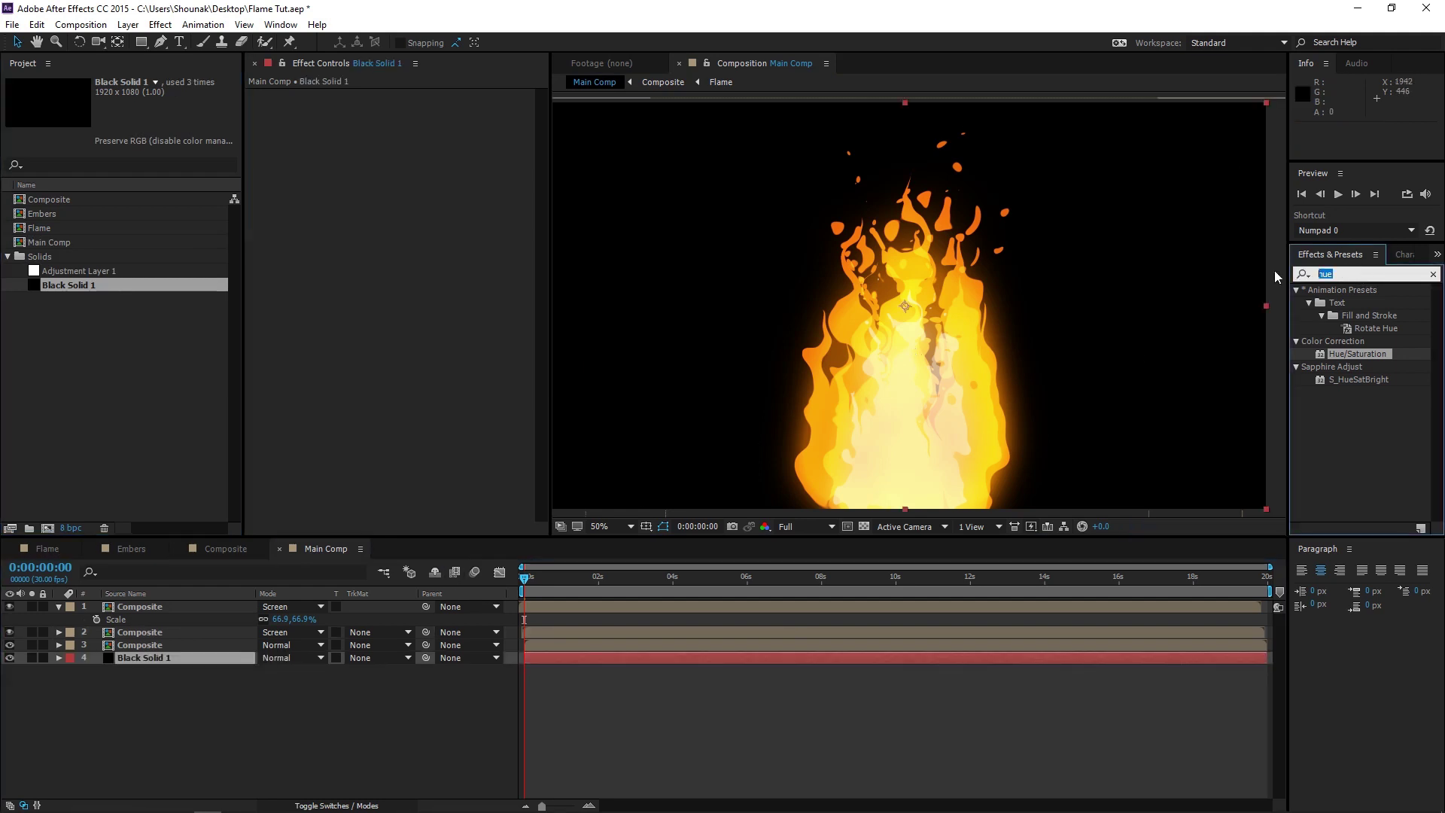
text(grad)
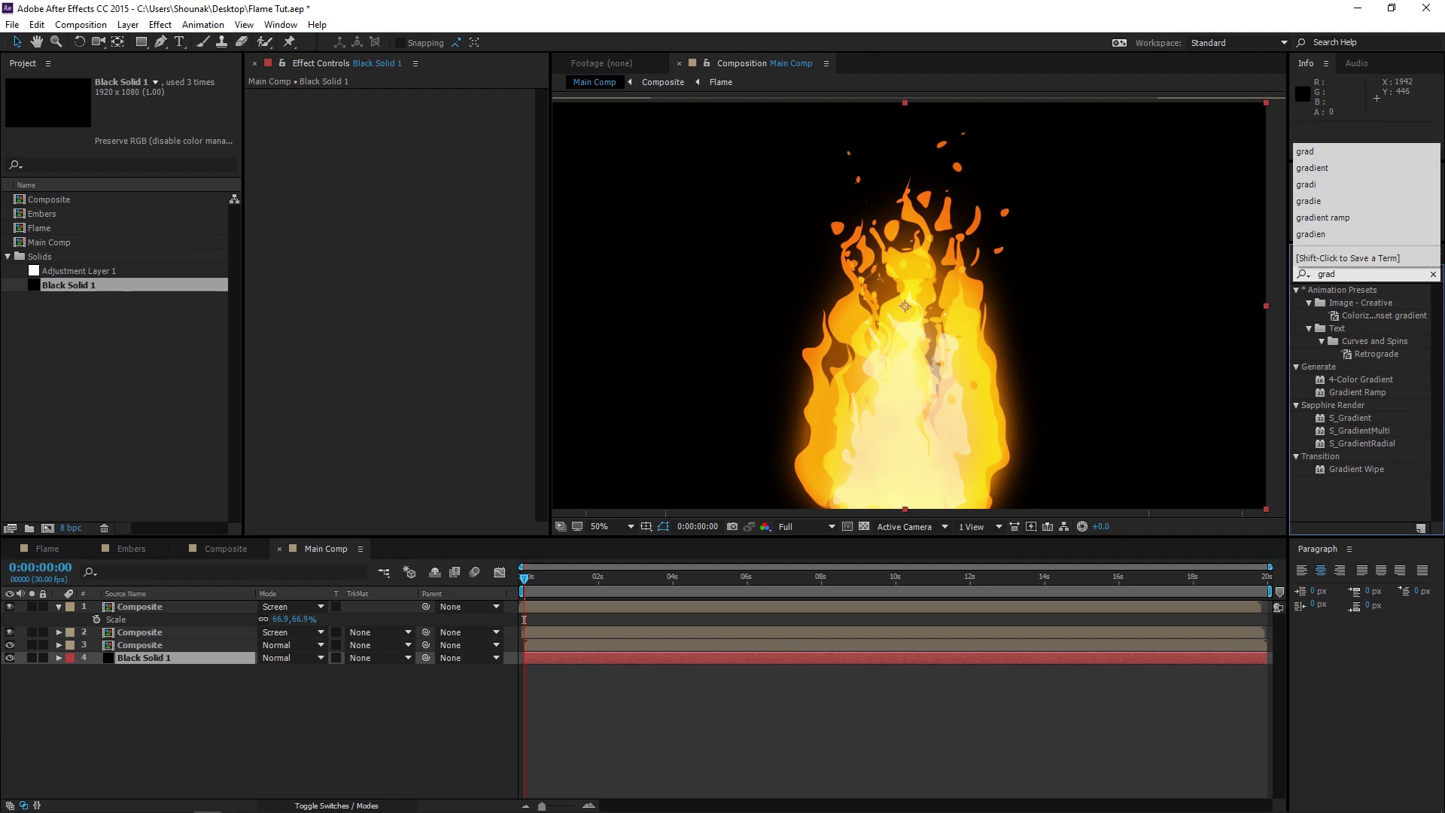
double_click(1366, 392)
click(434, 163)
click(452, 188)
key(comma)
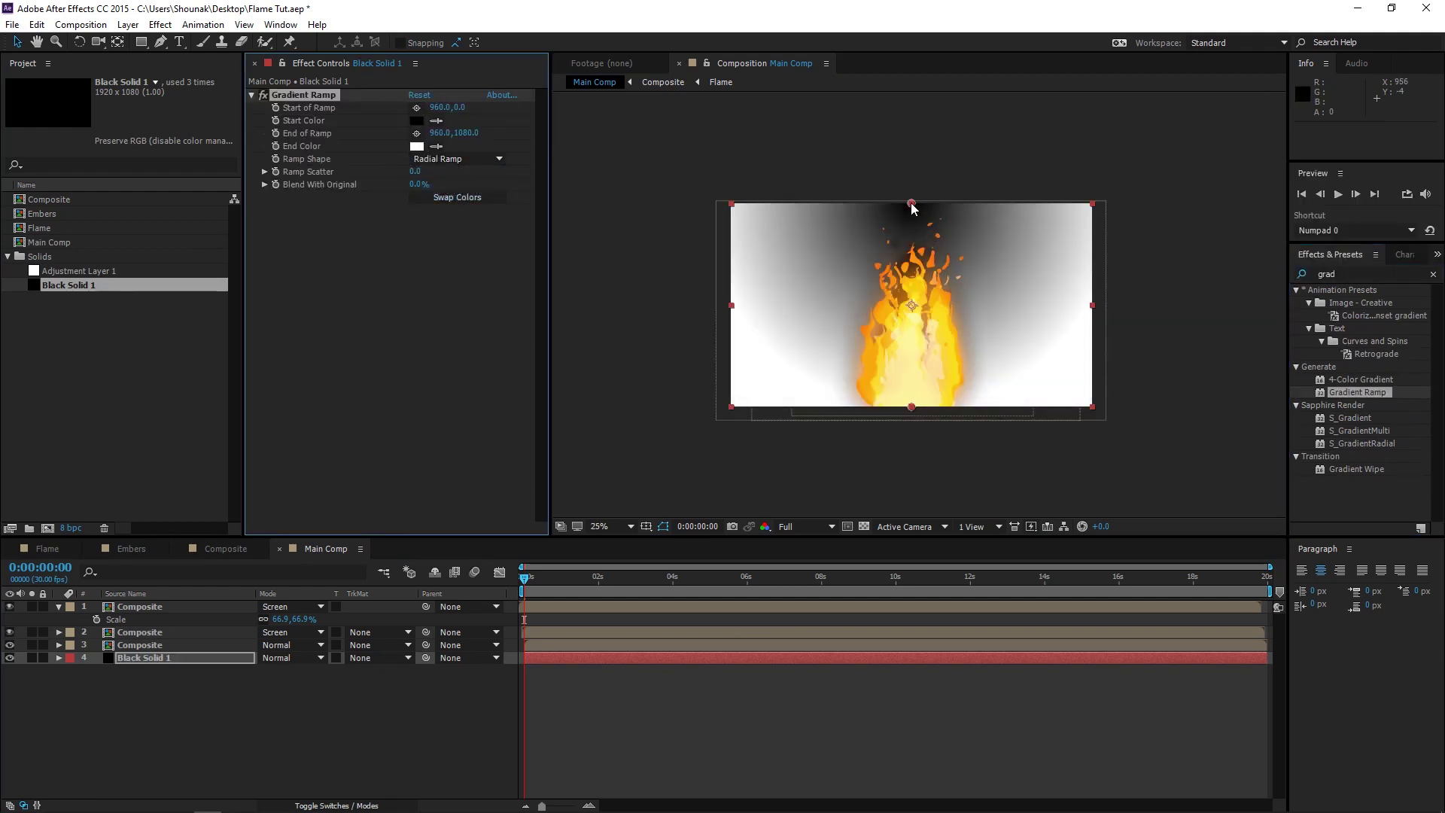
drag(911, 204, 1103, 195)
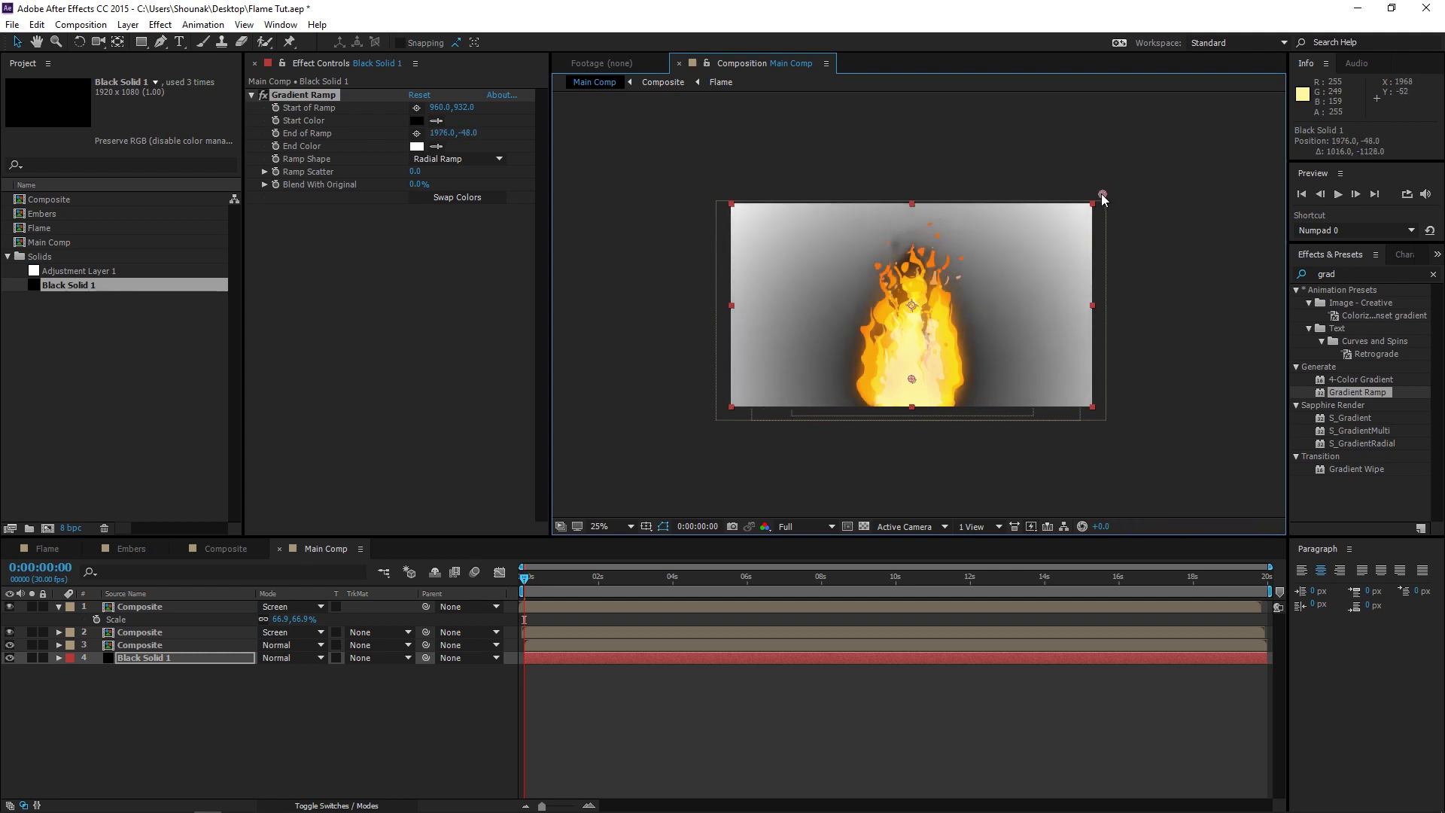
Step: Swap the ramp colours, set the start colour to dark brown 742900, and lower the start slightly
click(452, 197)
scroll(653, 225, up, 1)
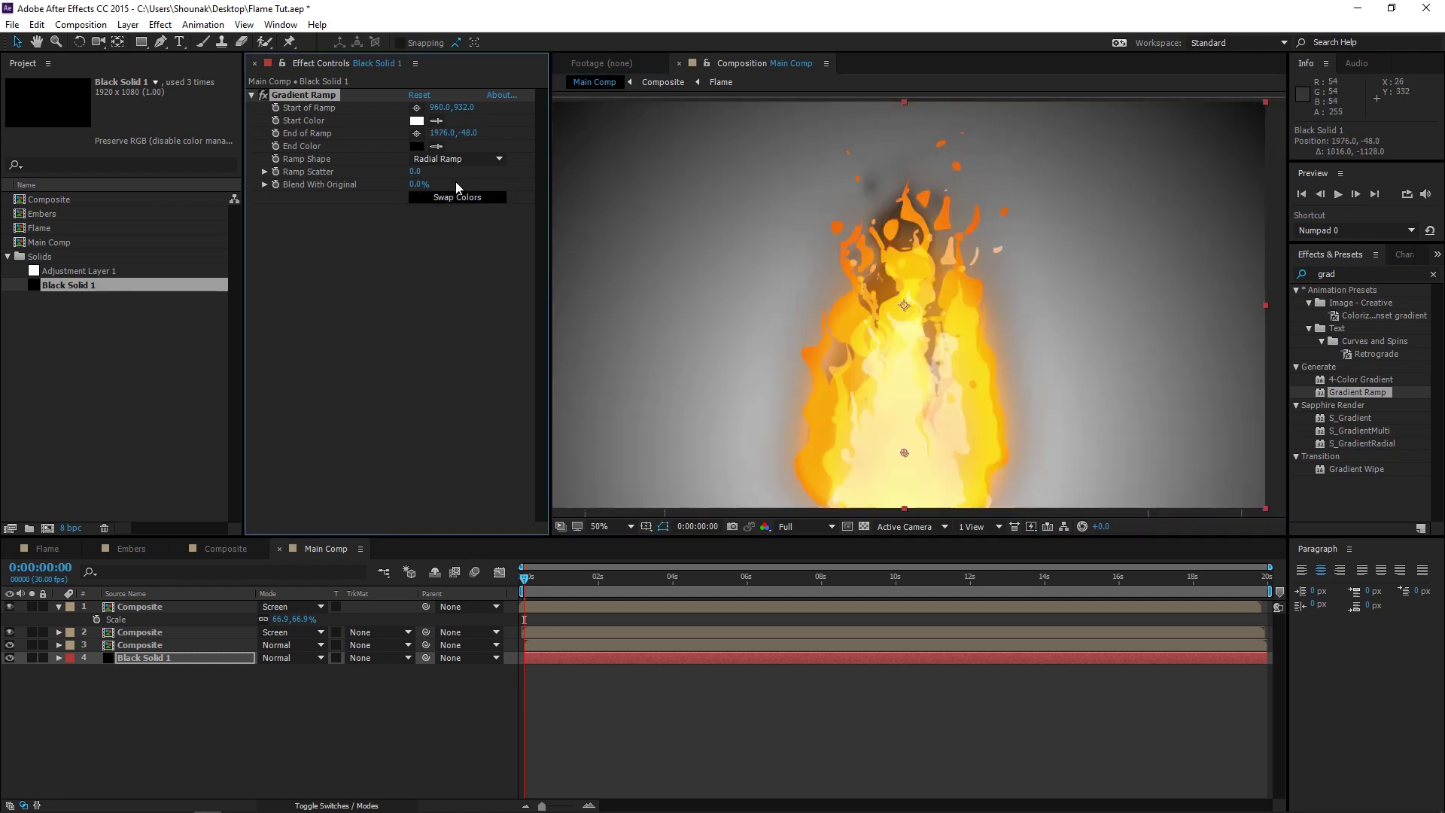
click(416, 120)
click(627, 566)
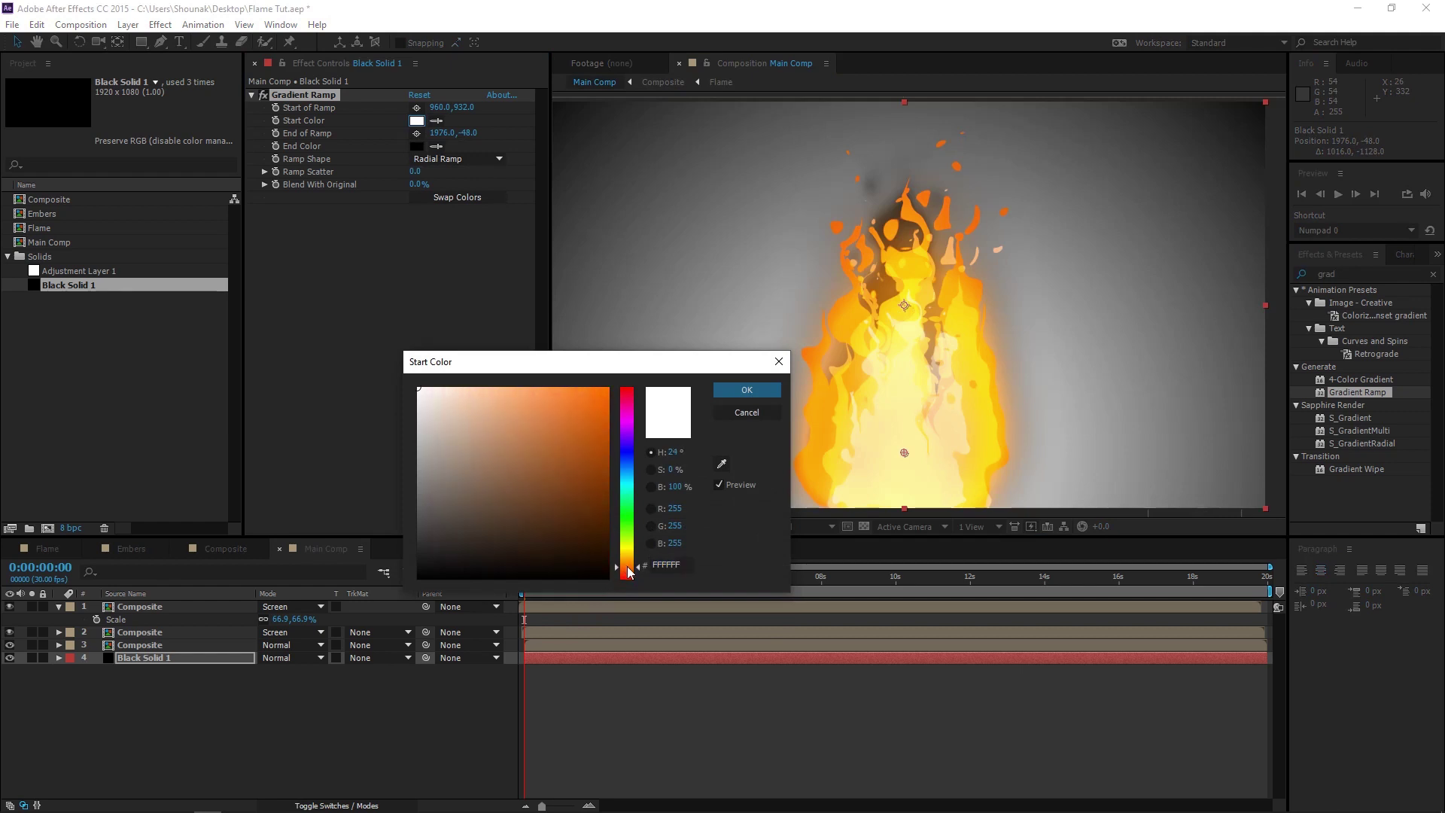
mouse_move(595, 525)
mouse_down()
mouse_move(637, 541)
mouse_move(673, 490)
mouse_up()
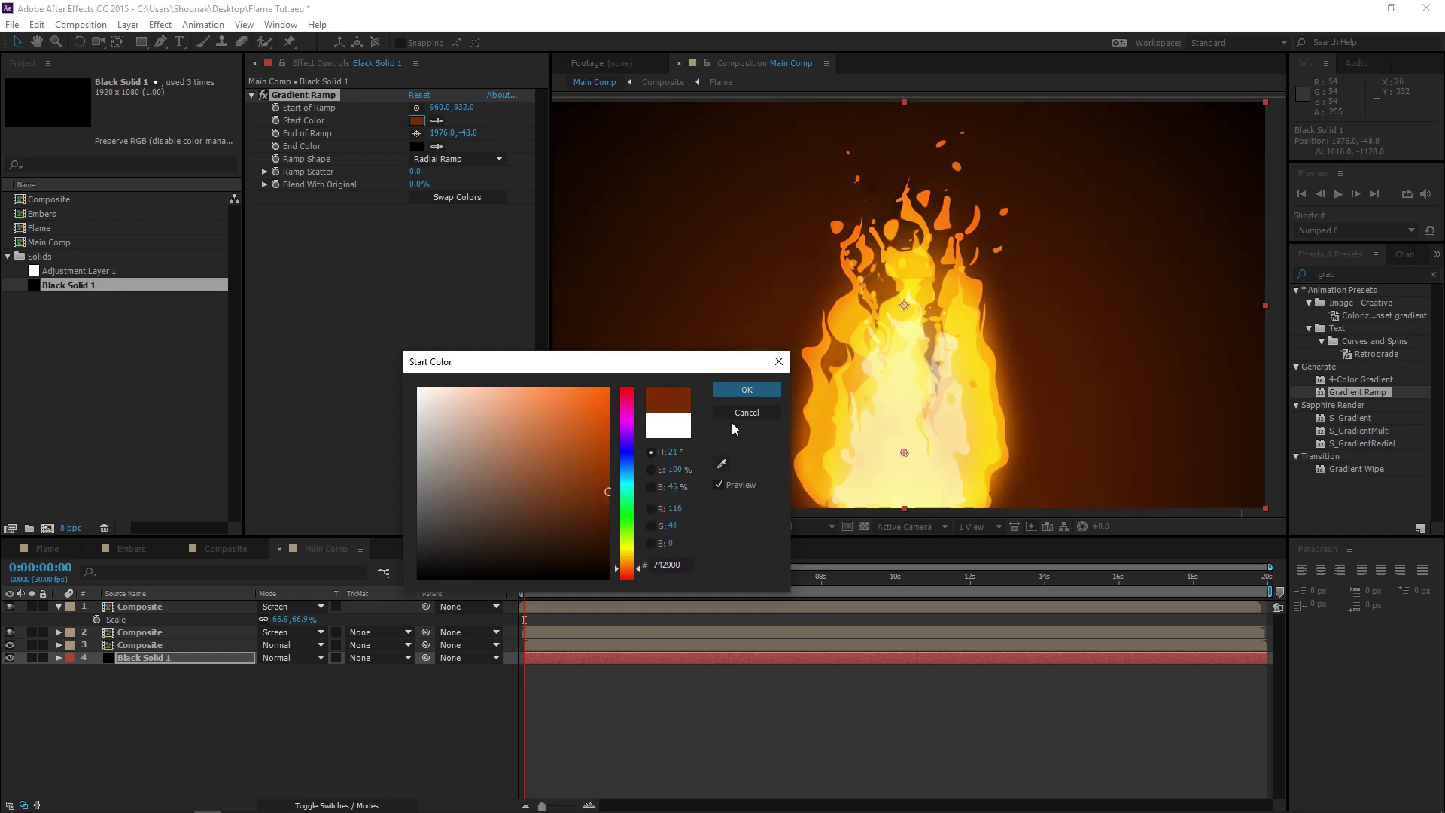
click(748, 390)
scroll(925, 387, down, 2)
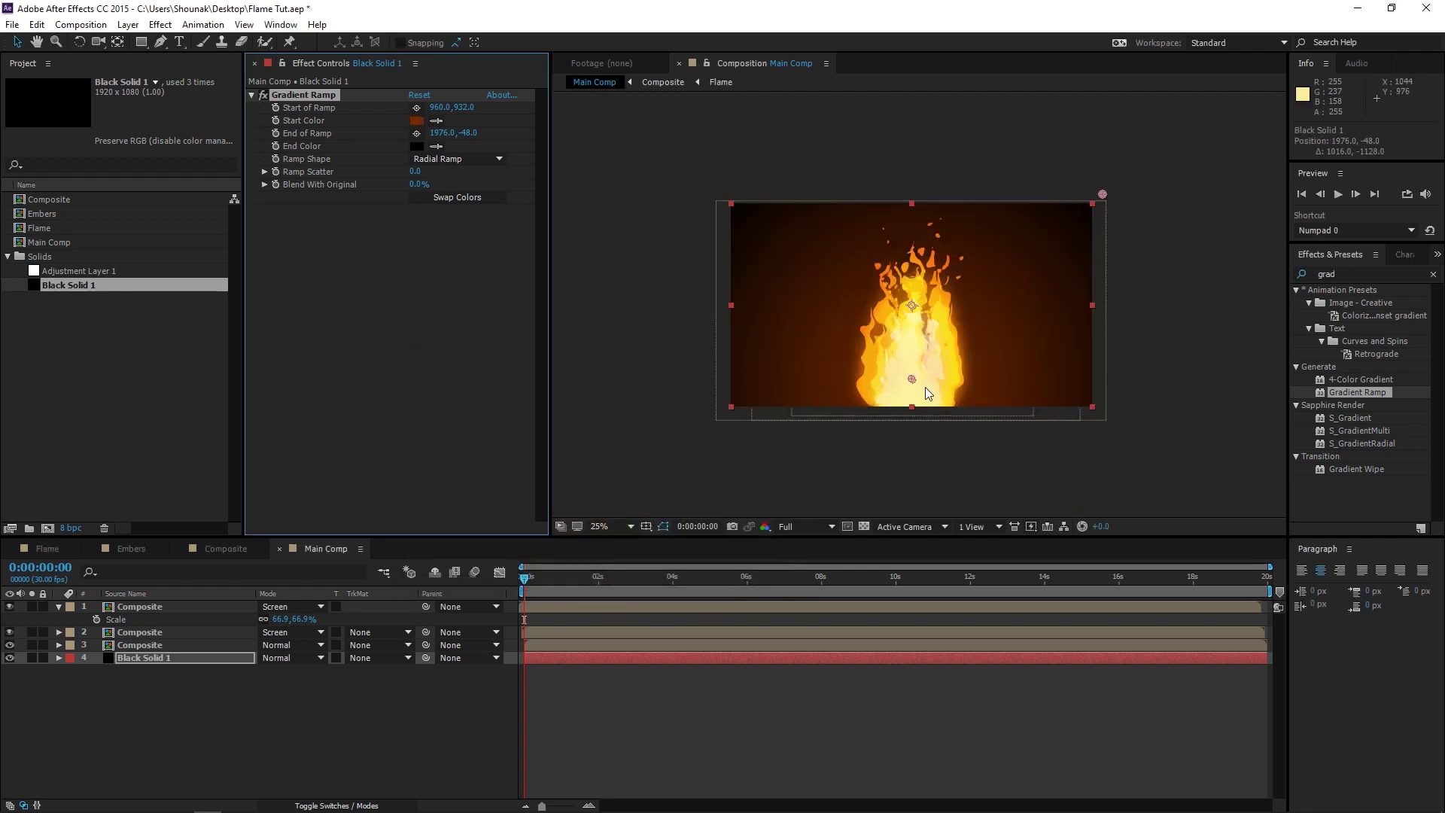
drag(910, 383, 911, 385)
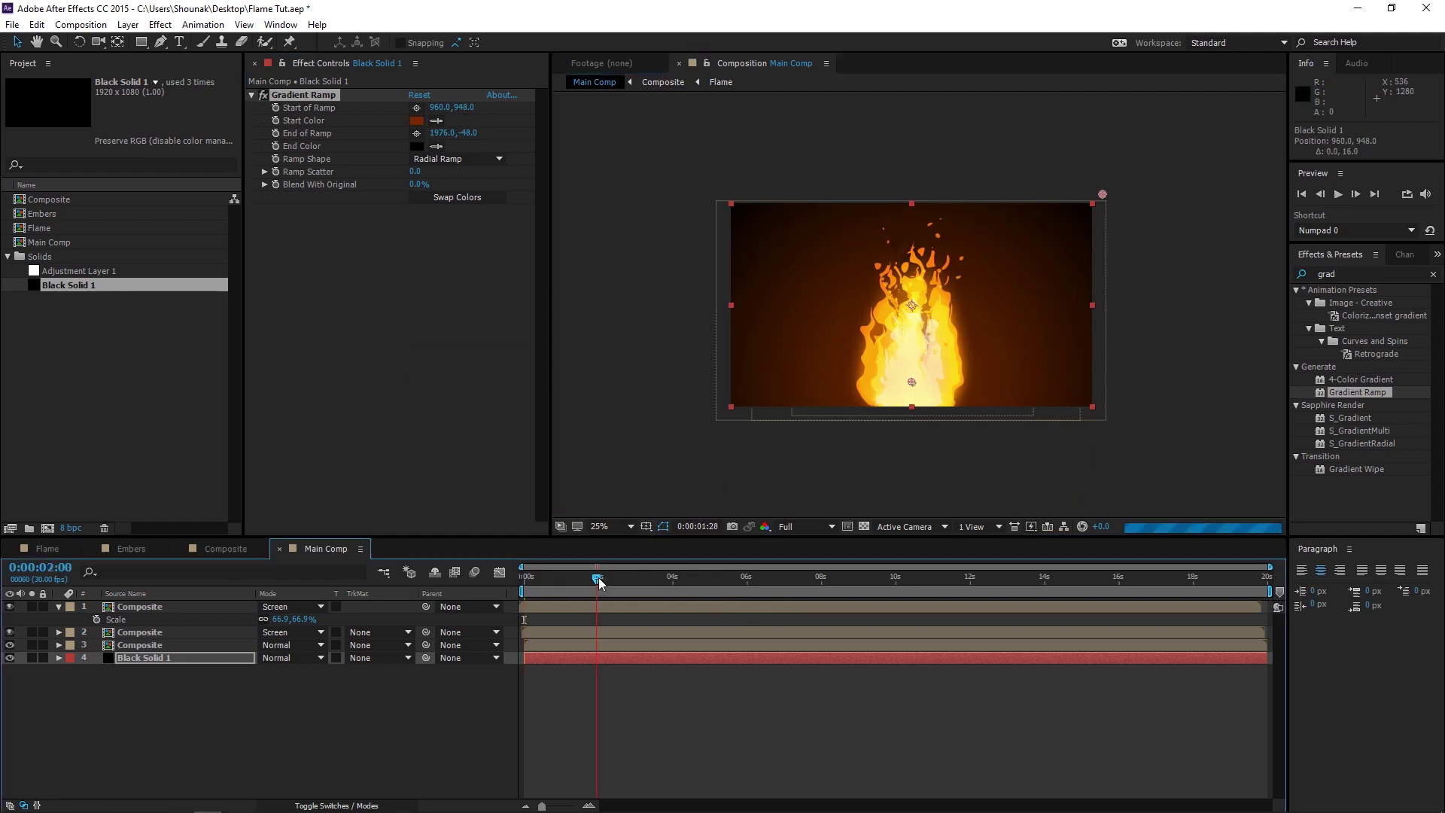